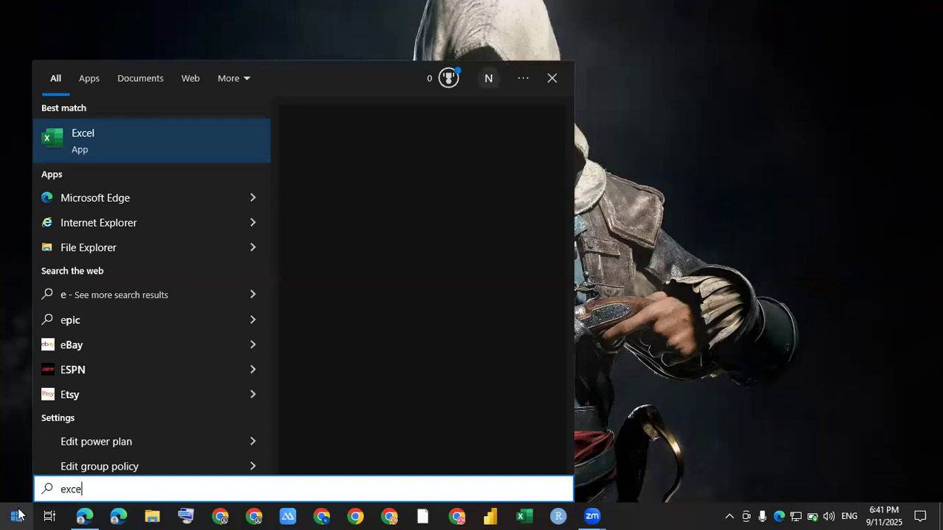
Launch Excel and try to open the FINANCIAL FUNCTION workbook from the recent files.
type("l")
key("Return")
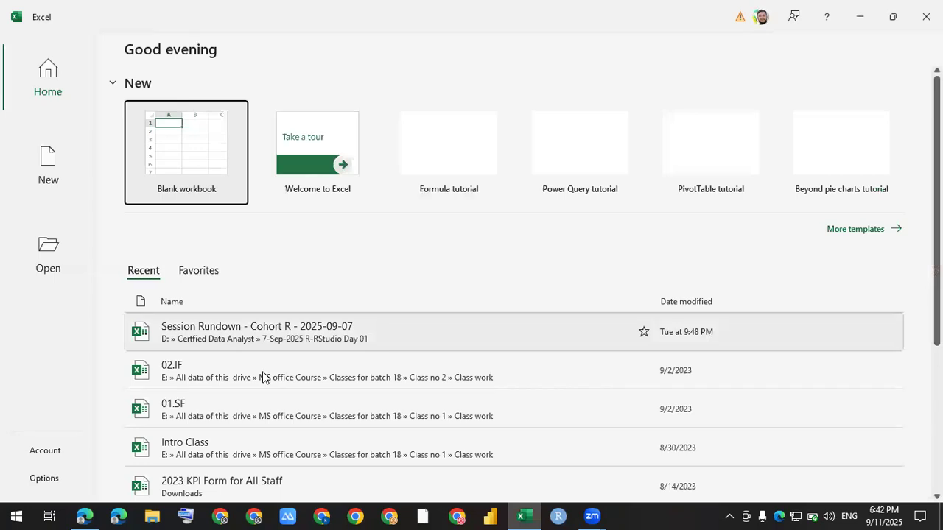
scroll(276, 355, "down", 3)
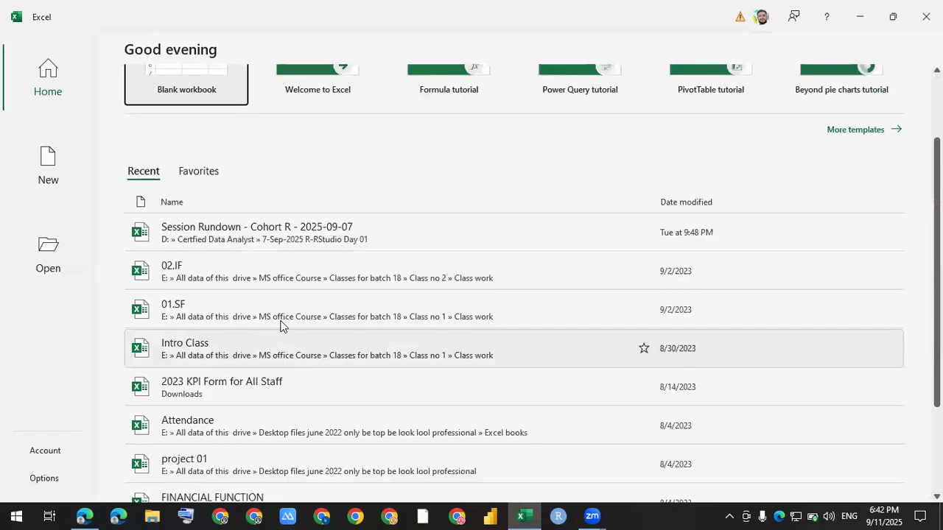
scroll(280, 326, "down", 2)
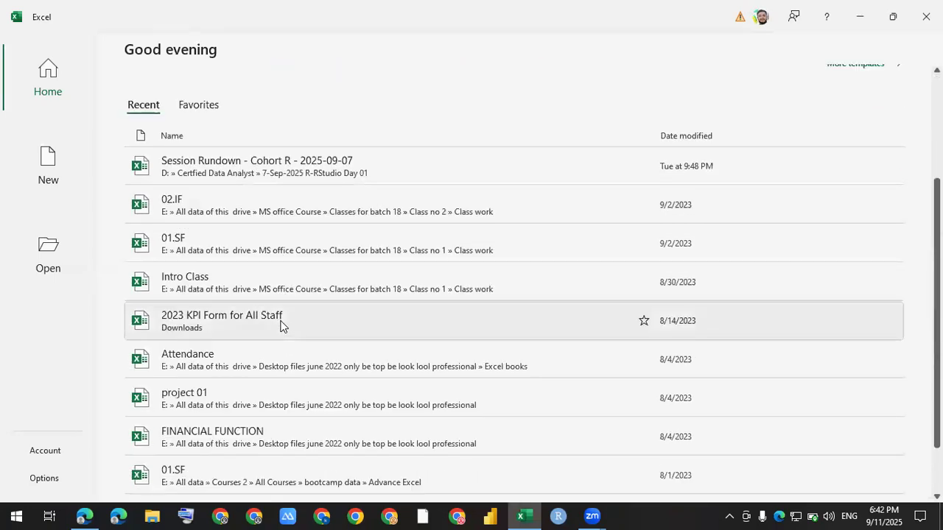
scroll(240, 324, "down", 2)
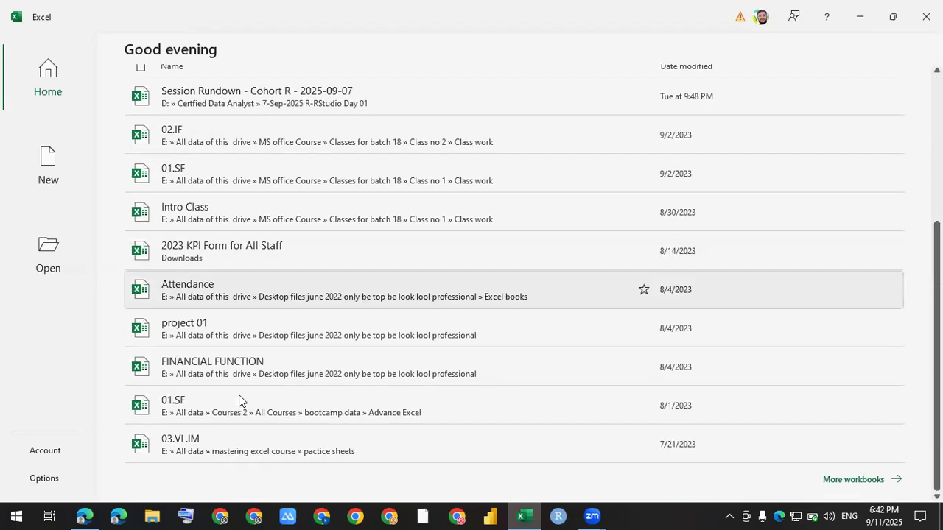
left_click(258, 367)
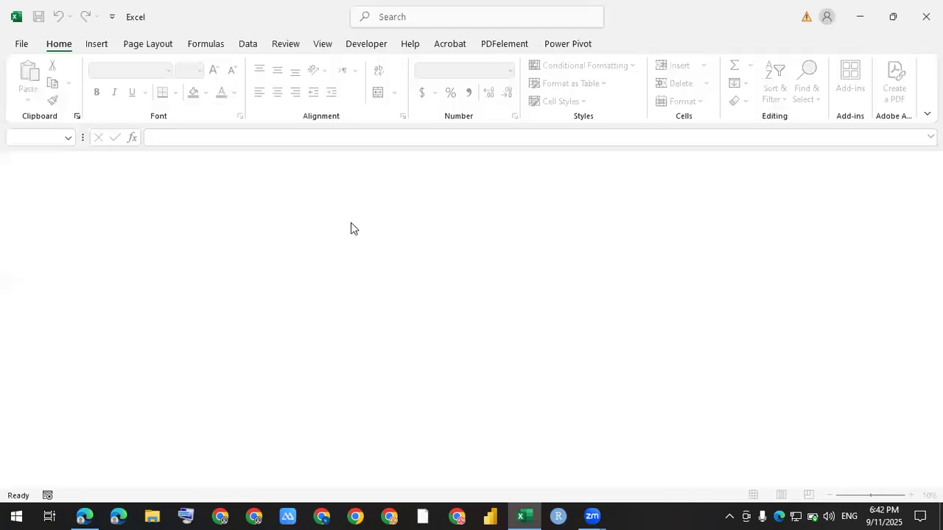
Show the desktop icons and open the CHAPTER 02.IF CONDITION workbook from the desktop.
right_click(351, 222)
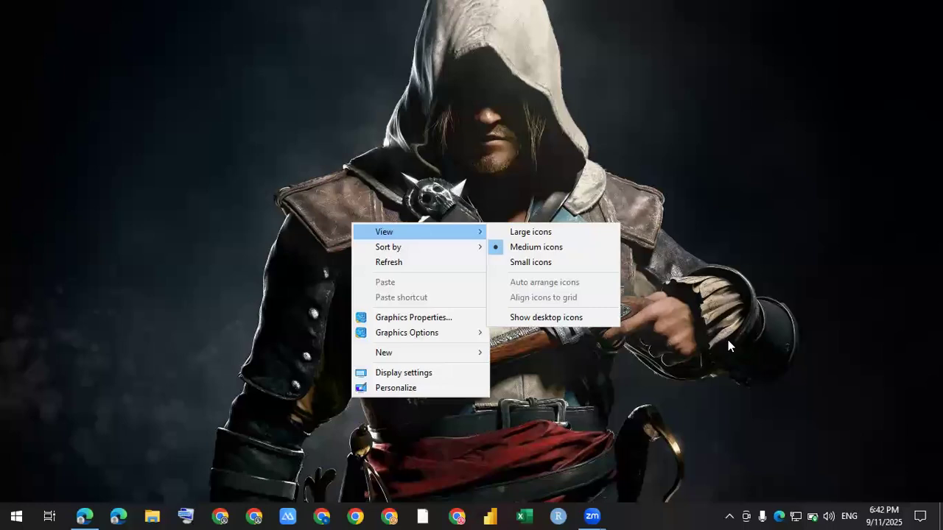
left_click(546, 317)
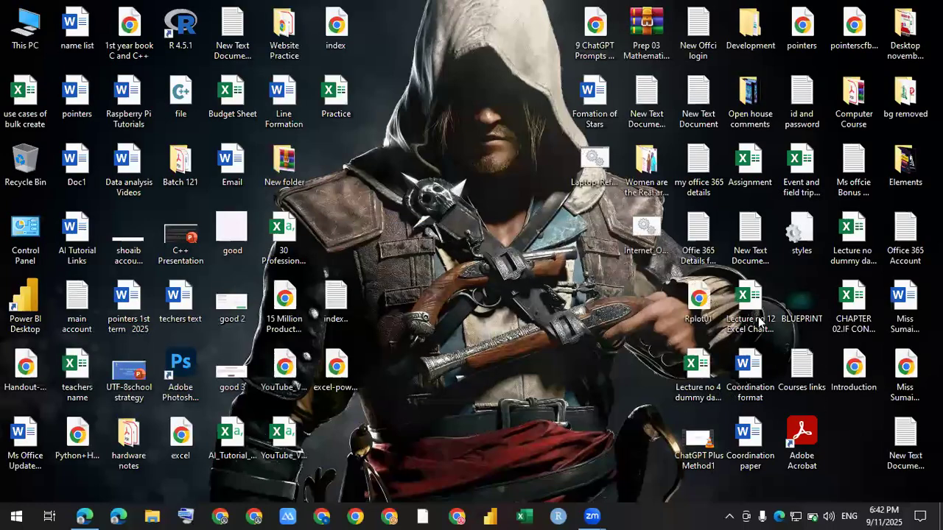
double_click(855, 302)
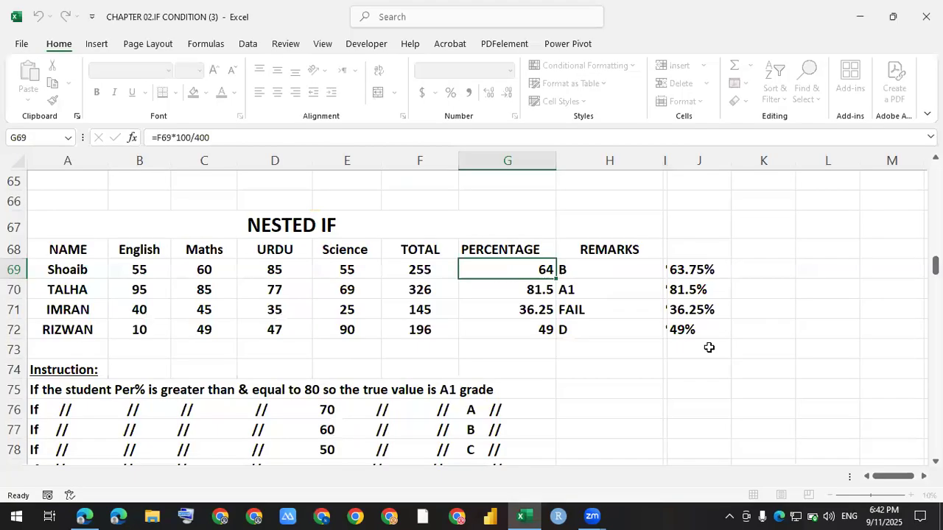
left_click(610, 389)
left_click_drag(763, 349, 498, 230)
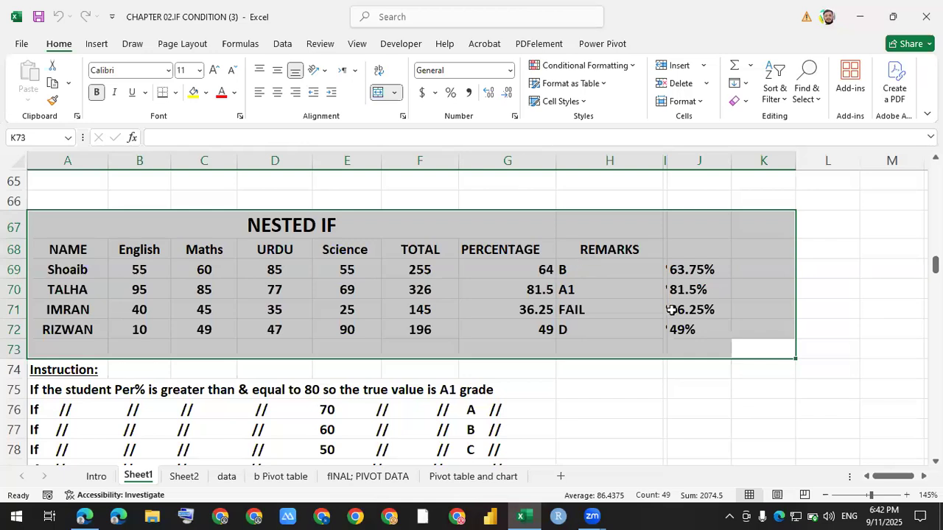
left_click(699, 370)
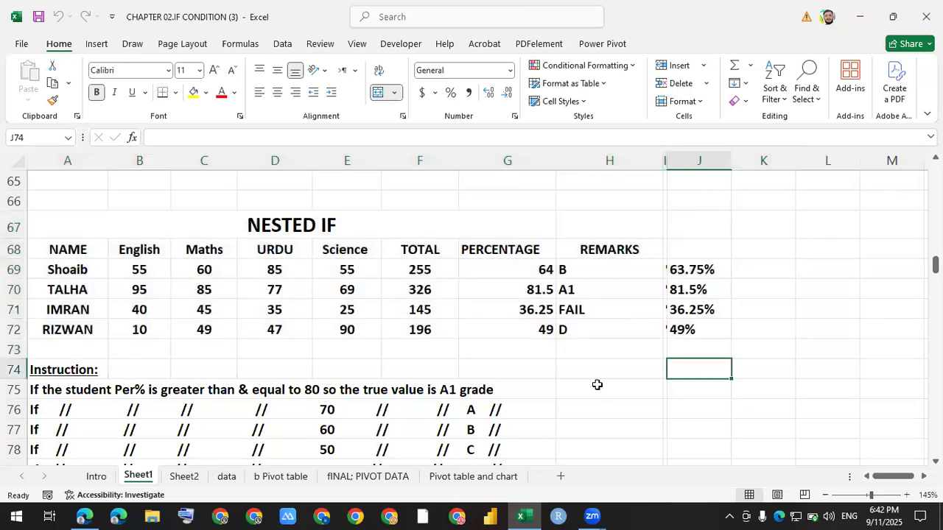
Widen the narrow column I on Sheet1 to about the width of its neighbouring columns.
scroll(668, 201, "down", 6)
scroll(668, 162, "down", 2)
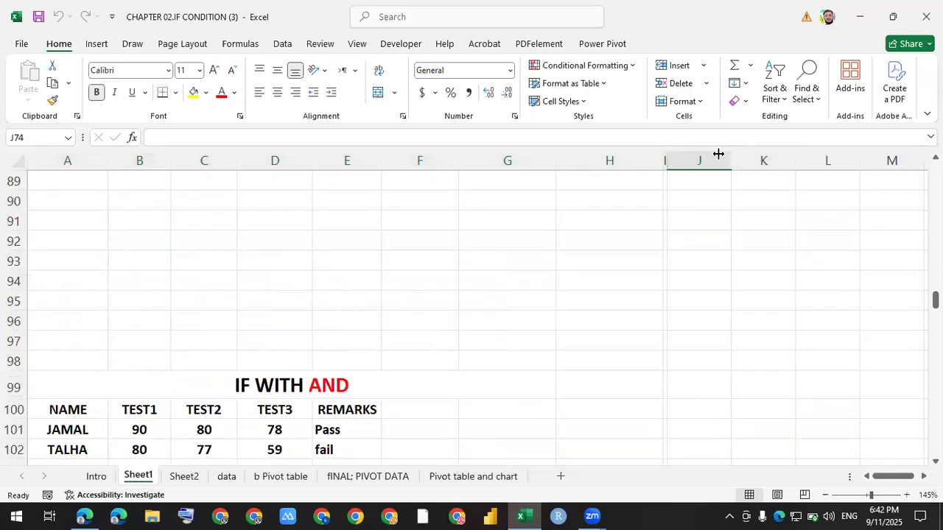
left_click_drag(668, 161, 743, 161)
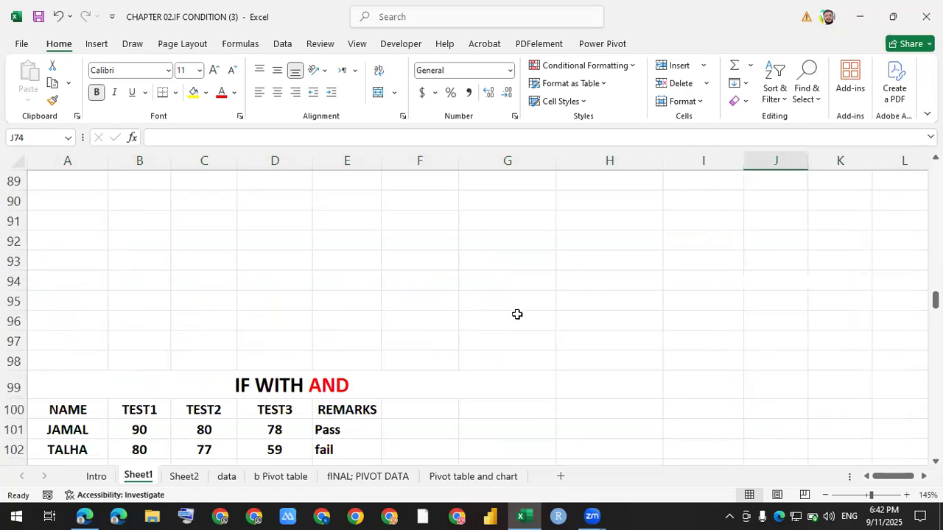
Clear the existing REMARKS formulas in E101:E102 of the IF WITH AND table.
scroll(517, 314, "down", 3)
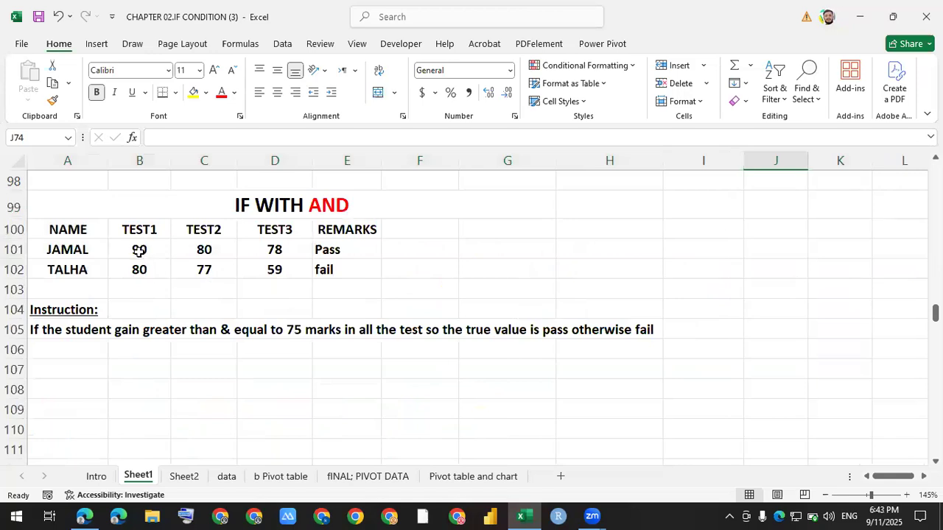
left_click_drag(319, 251, 330, 268)
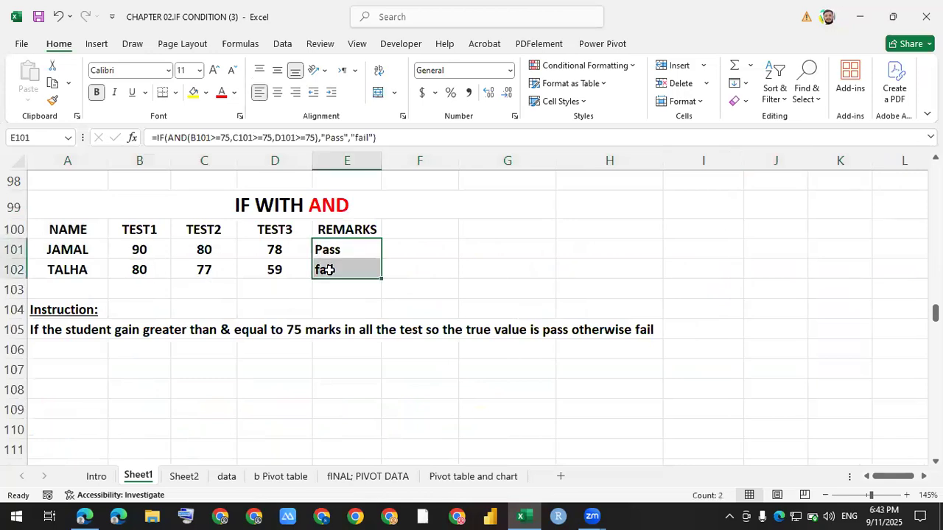
key("Delete")
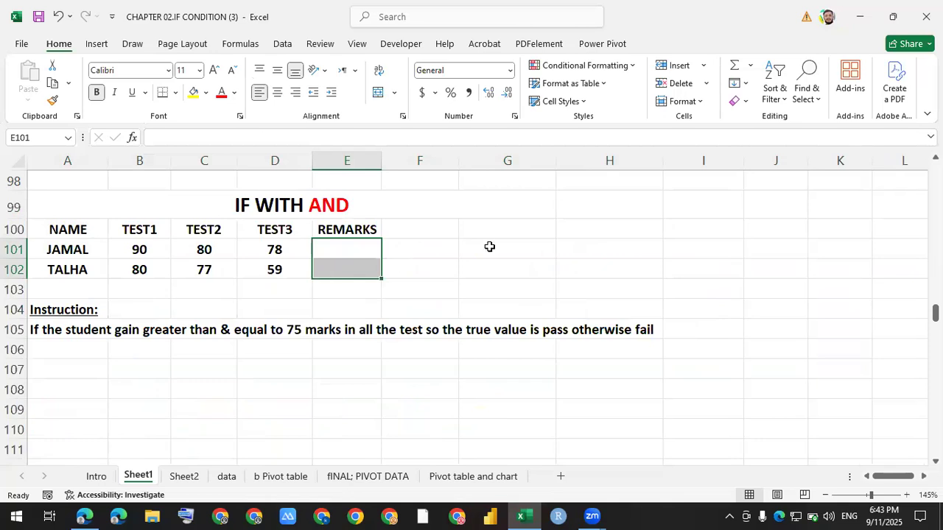
left_click(470, 300)
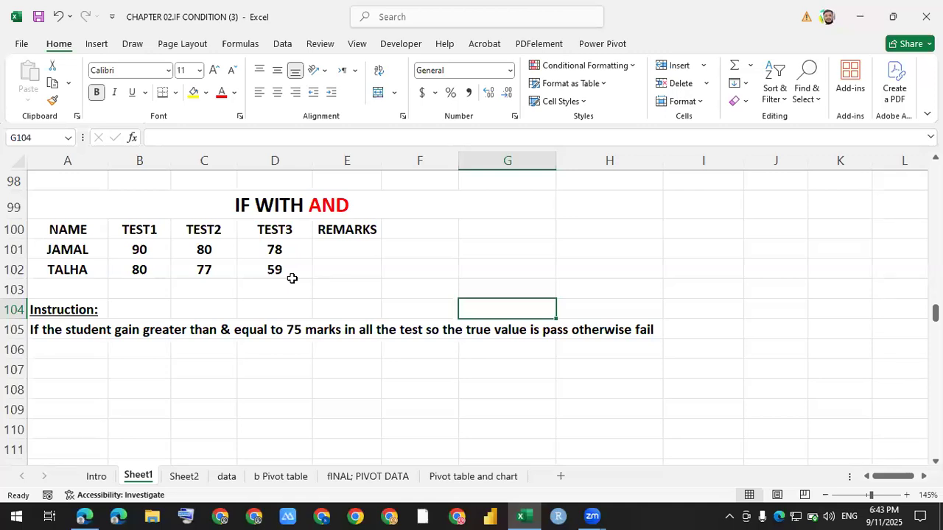
Examine the TEST1, TEST2 and TEST3 marks of both students and the REMARKS cells in the IF WITH AND table.
left_click(356, 270)
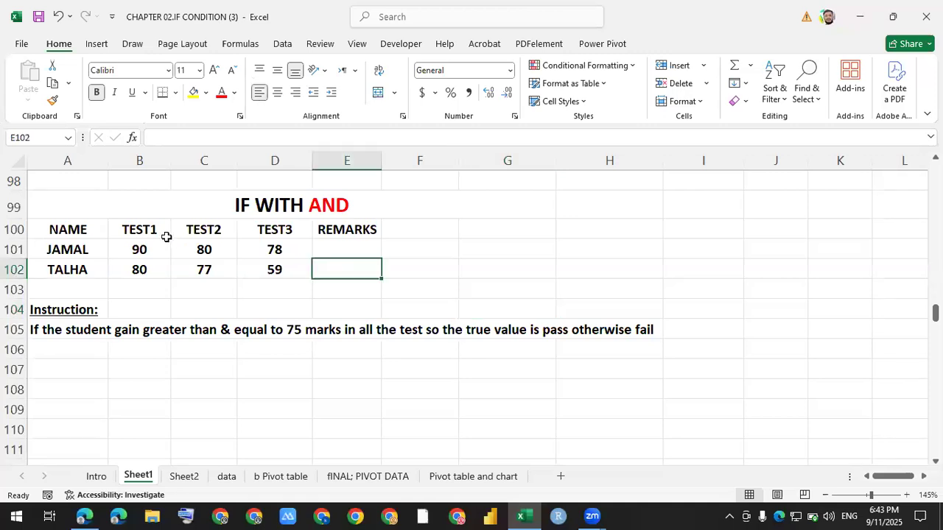
left_click(126, 230)
left_click_drag(223, 226, 260, 228)
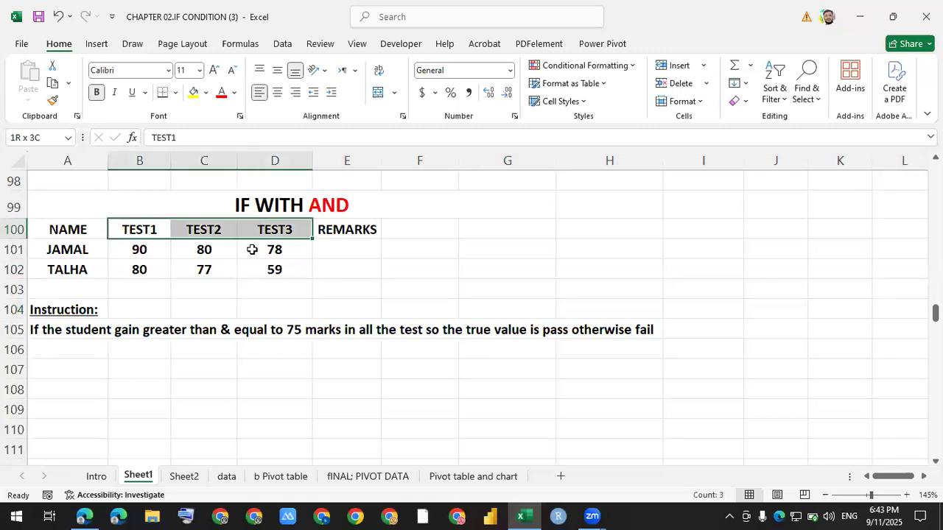
left_click(209, 268)
left_click_drag(137, 231, 139, 270)
left_click_drag(211, 224, 211, 266)
left_click_drag(261, 231, 265, 268)
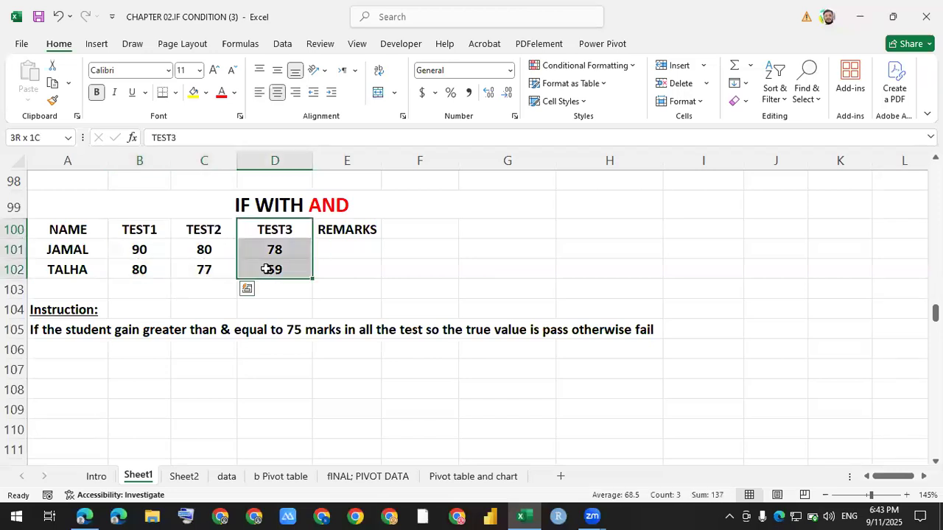
left_click(351, 265)
left_click(333, 255)
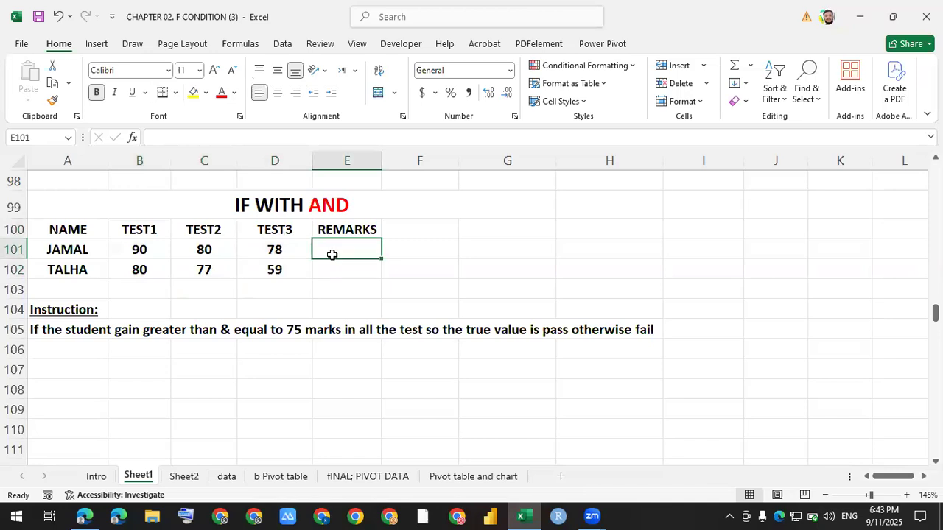
left_click(142, 254)
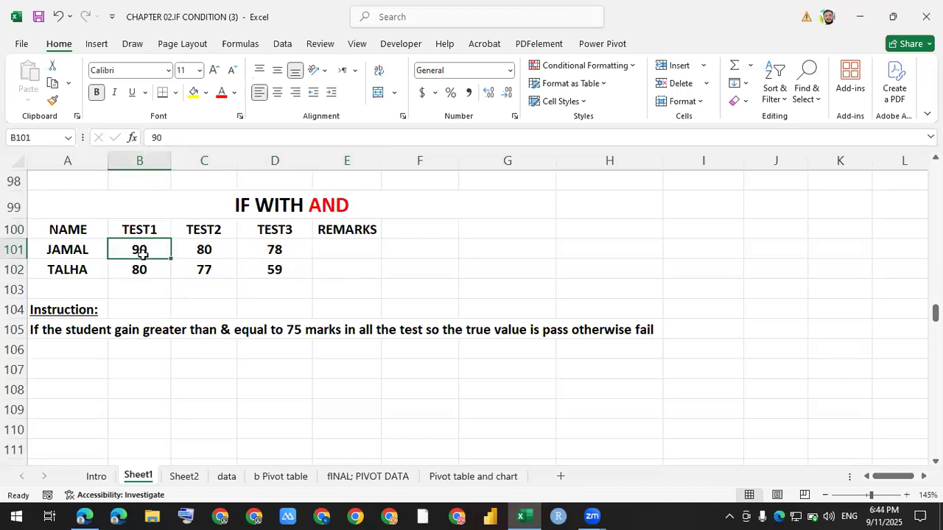
left_click(204, 249)
left_click(267, 249)
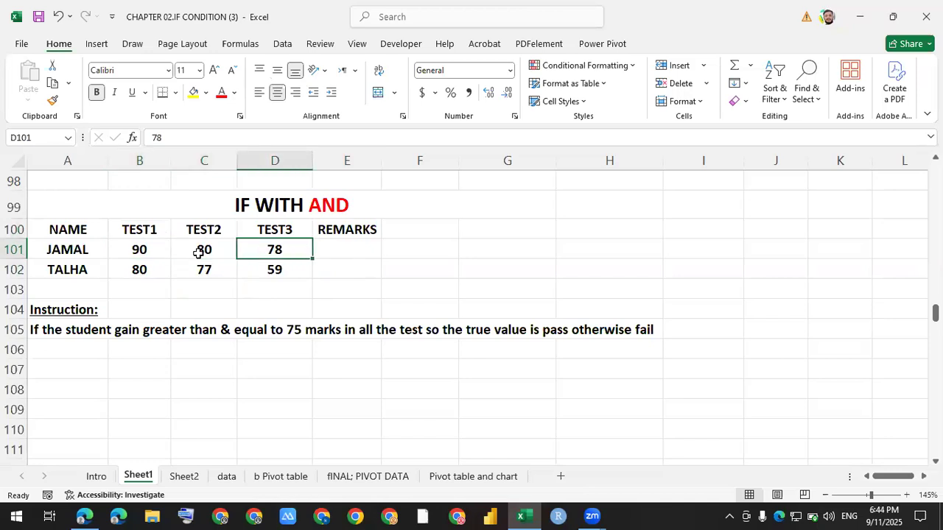
left_click(340, 248)
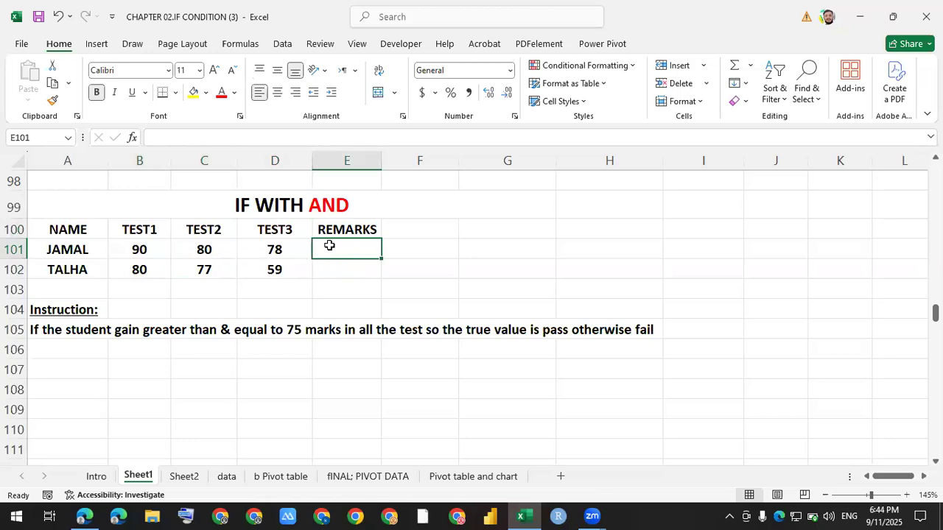
left_click(480, 273)
Begin an IF formula with a nested AND function as its logical test in REMARKS cell E101.
left_click(347, 254)
type("=")
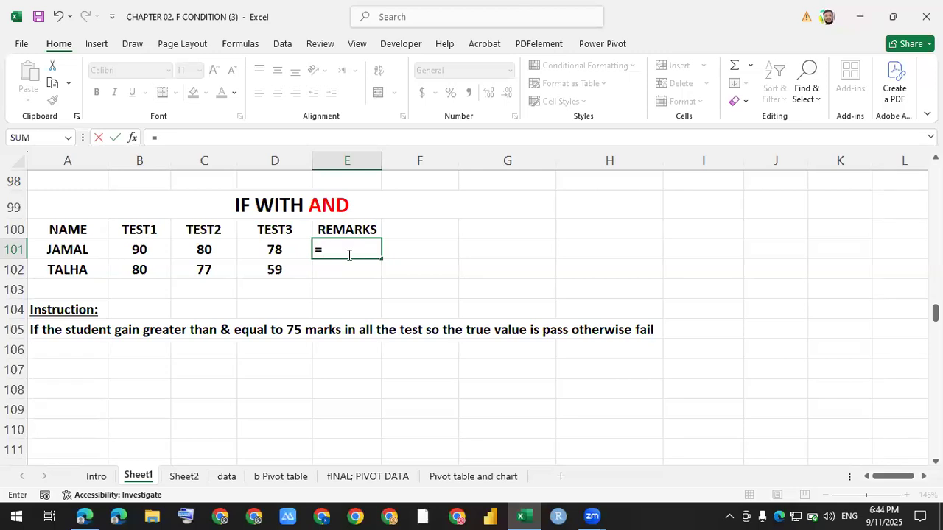
type("if")
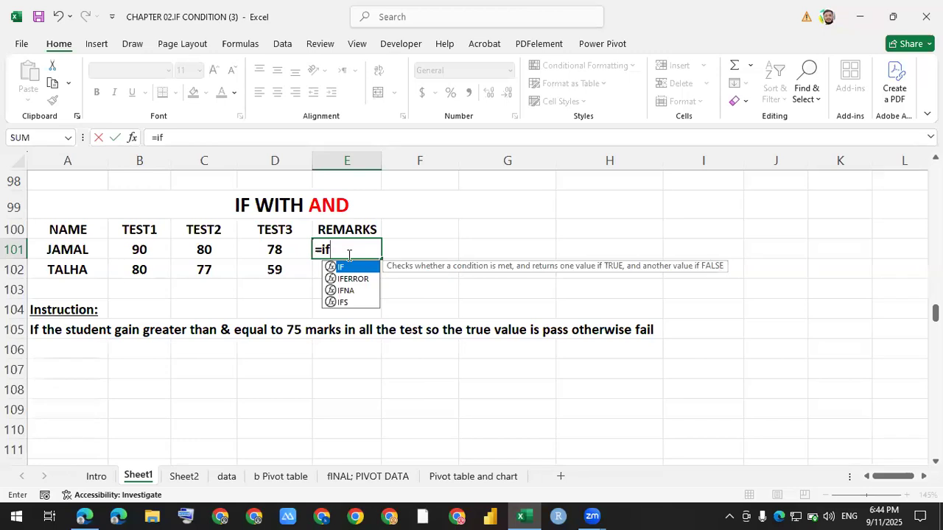
key("Tab")
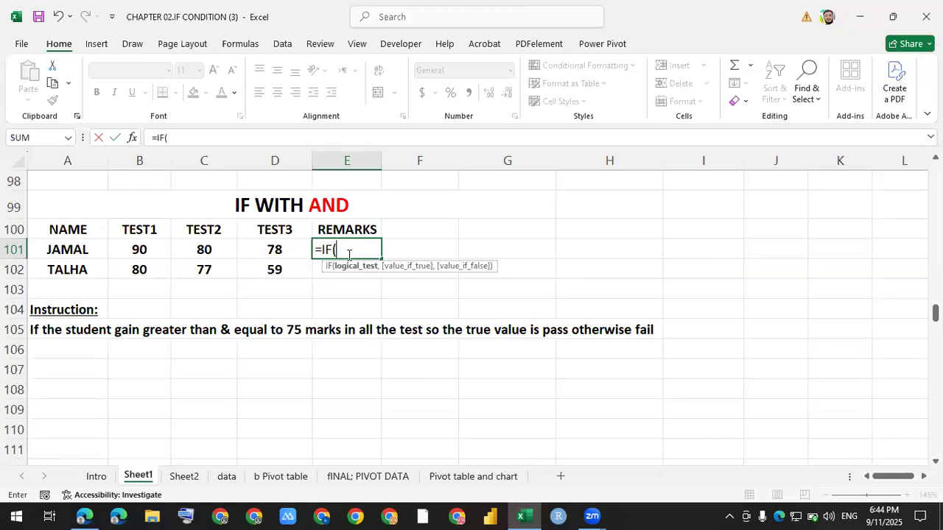
type("and")
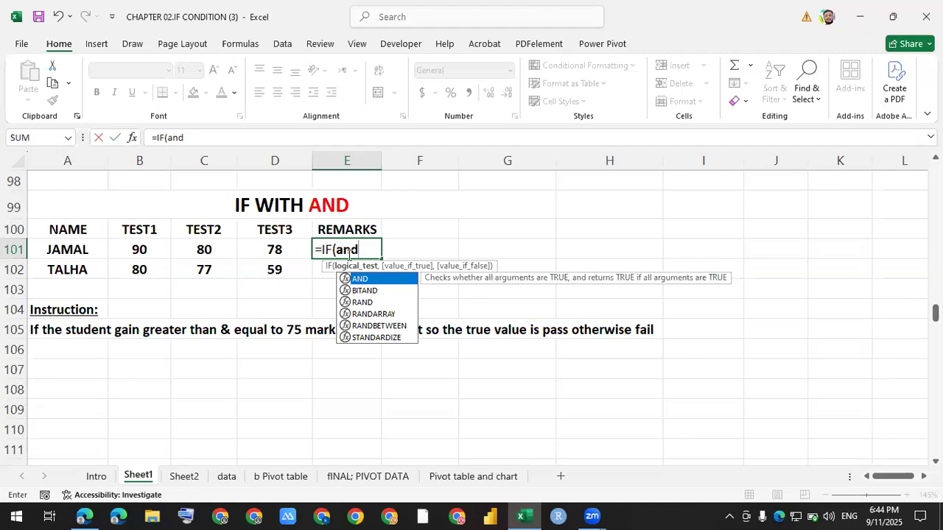
key("Tab")
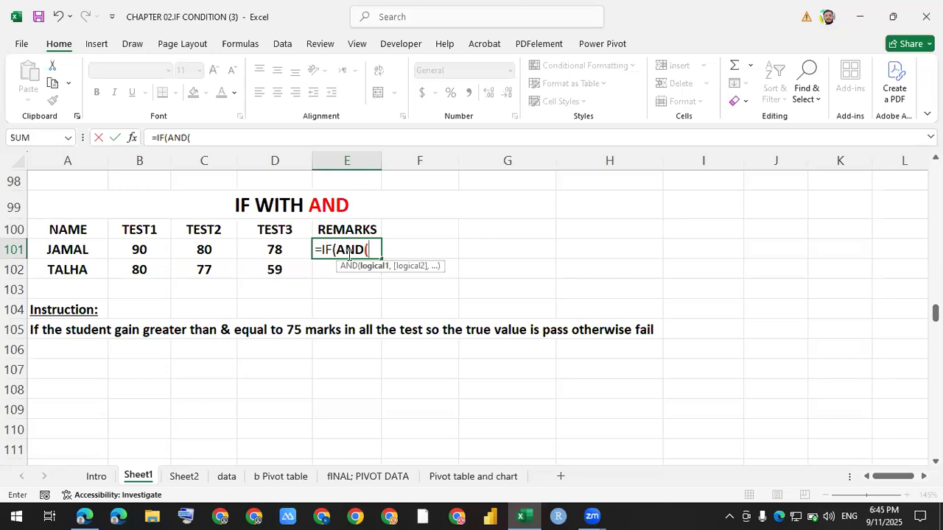
Enter the AND conditions B101>=75, C101>=75 and D101>=75 in the E101 formula.
left_click(135, 253)
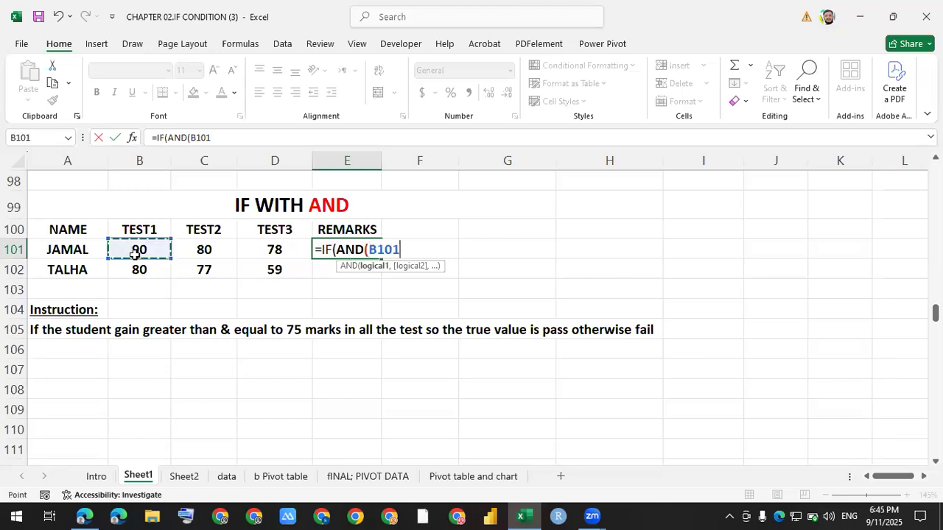
type(">=")
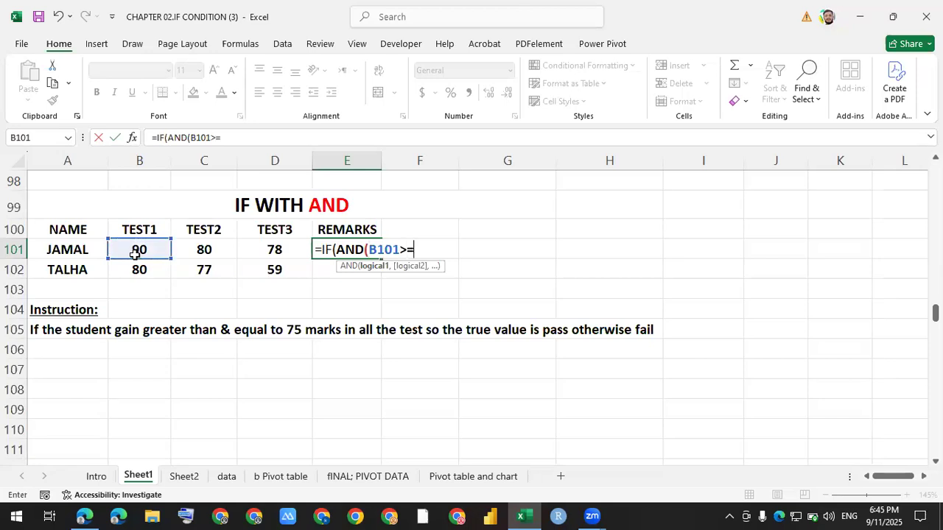
type("75,")
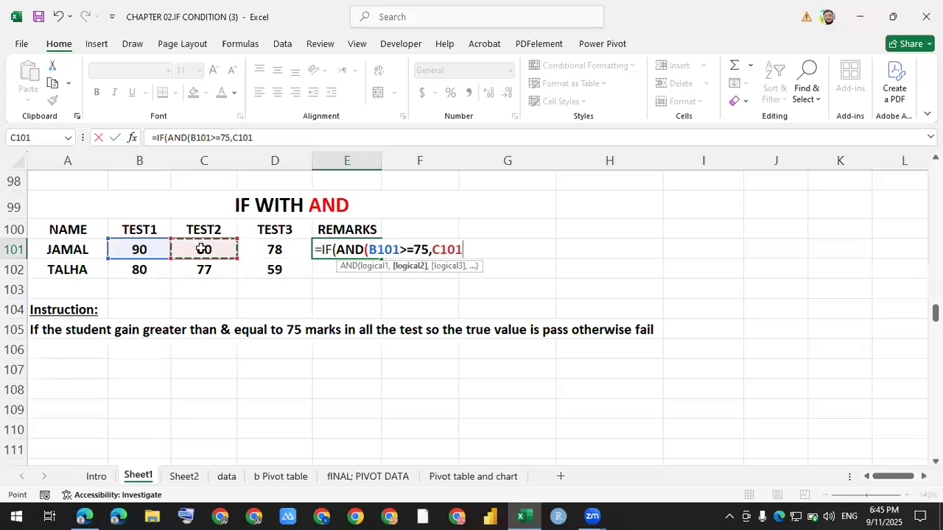
type(">=7")
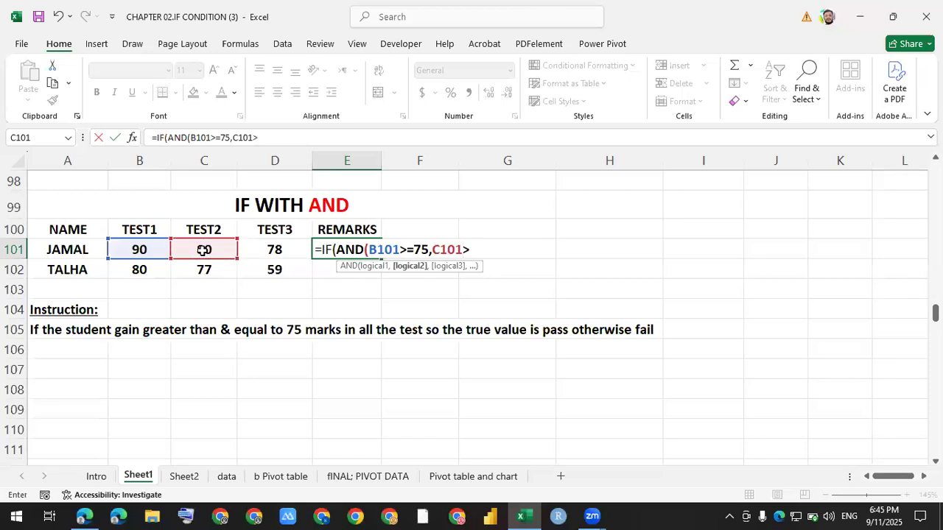
type("5,")
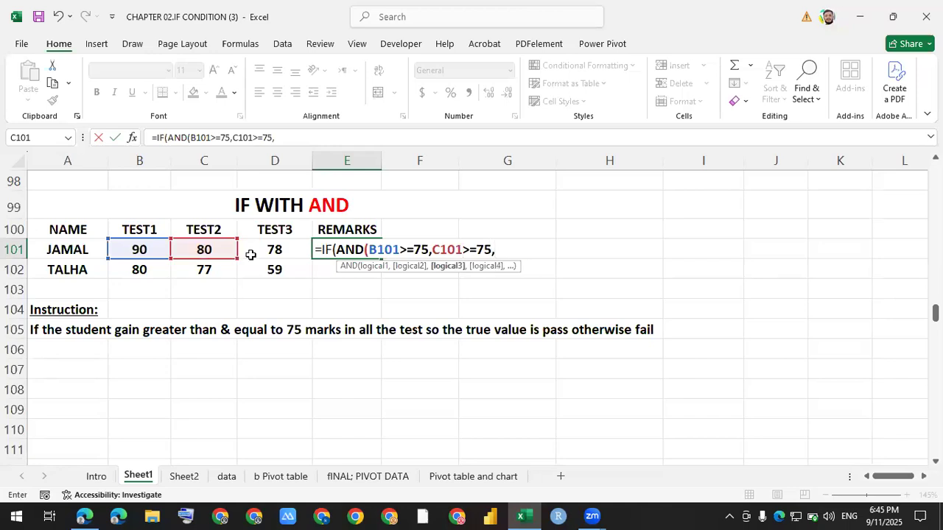
left_click(271, 251)
type(">=75")
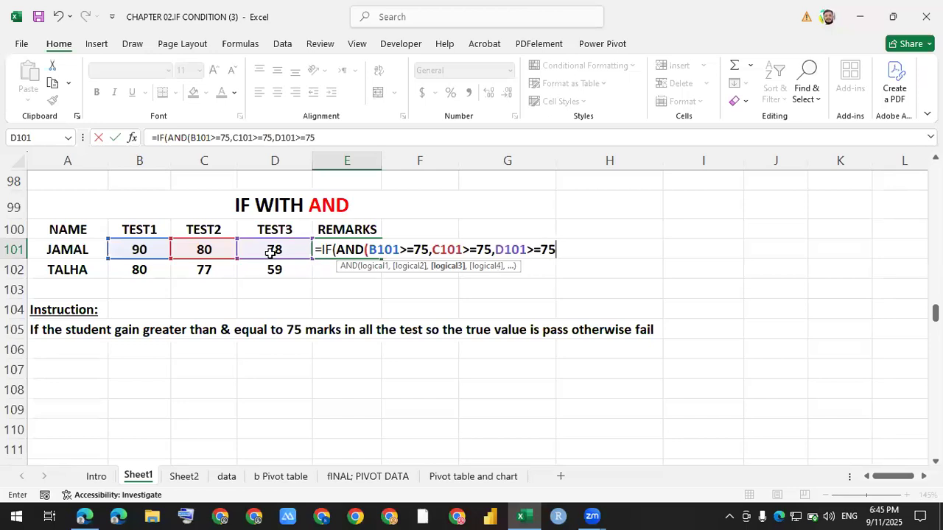
Complete the E101 formula by closing the AND test and returning "PASS" if true and "FAIL" if false.
type("),\"")
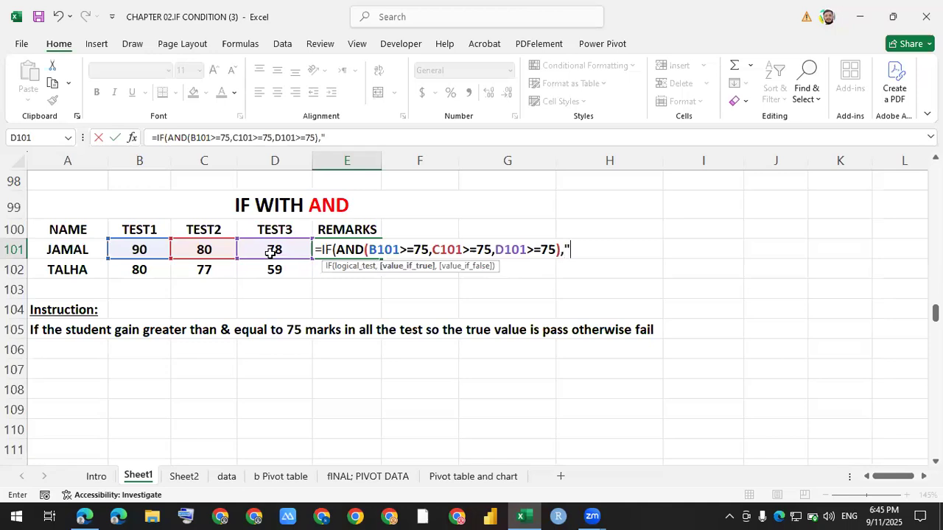
type("PASS\",\"F")
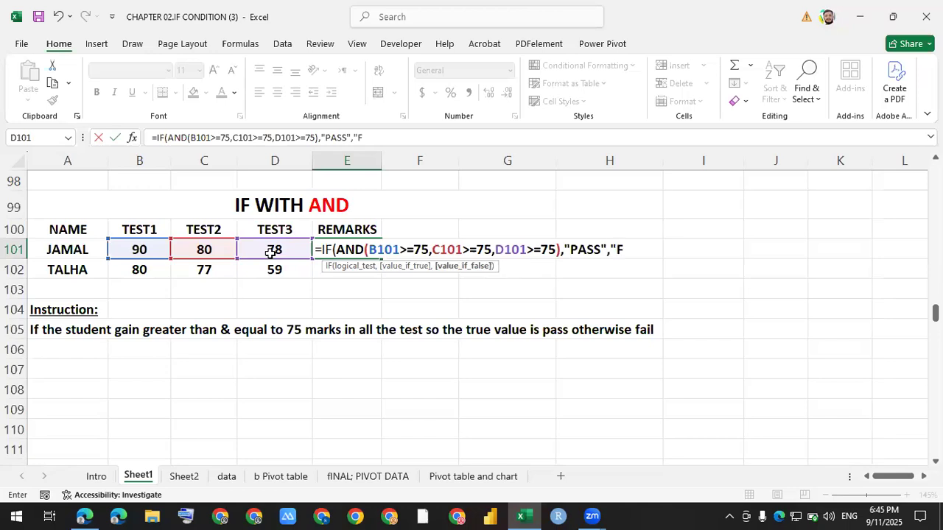
type("AIL\")")
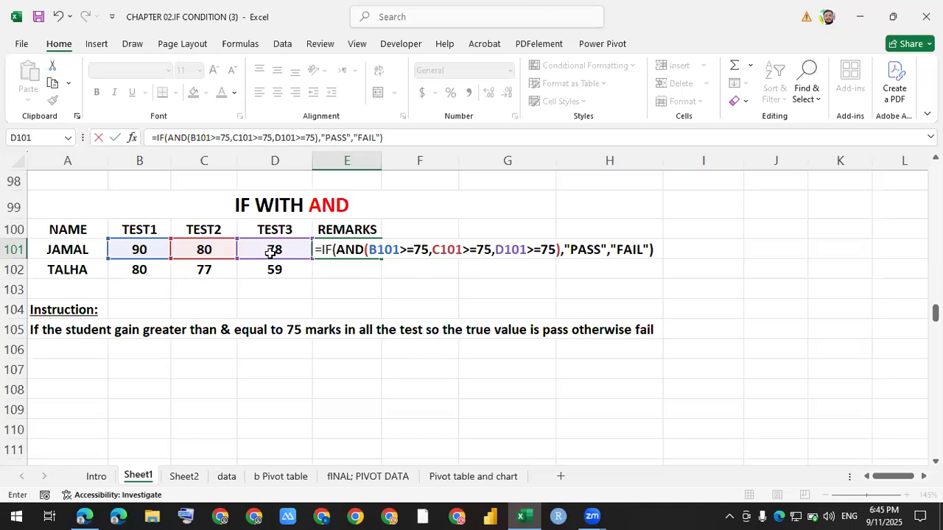
key("Return")
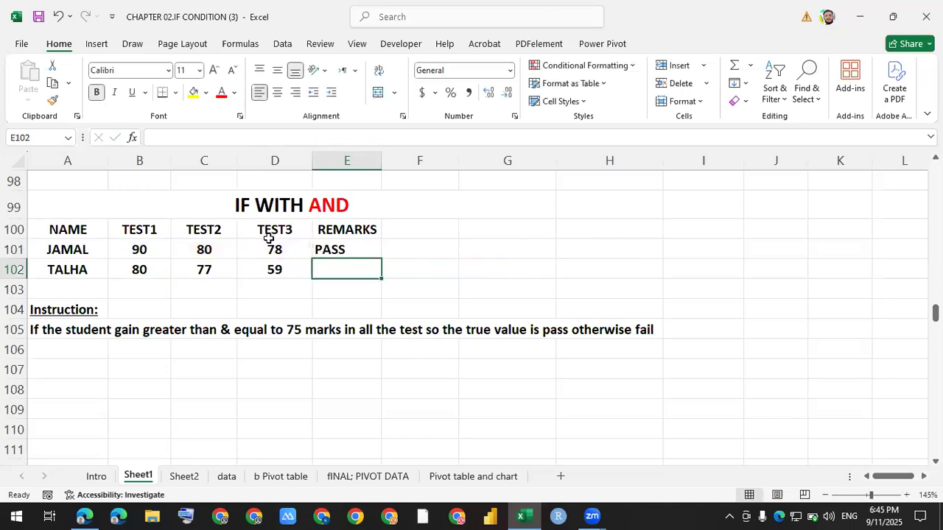
Fill the E101 REMARKS formula down to E102.
left_click(344, 244)
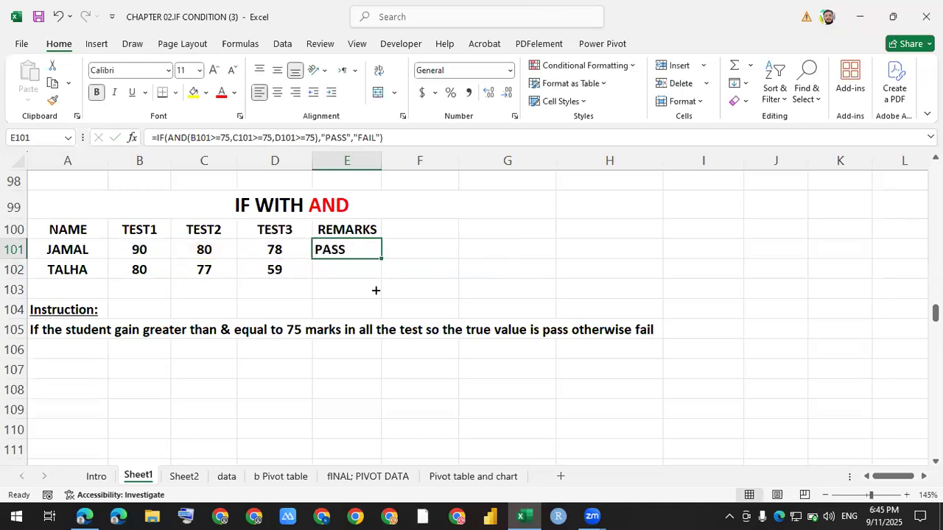
left_click_drag(383, 261, 467, 270)
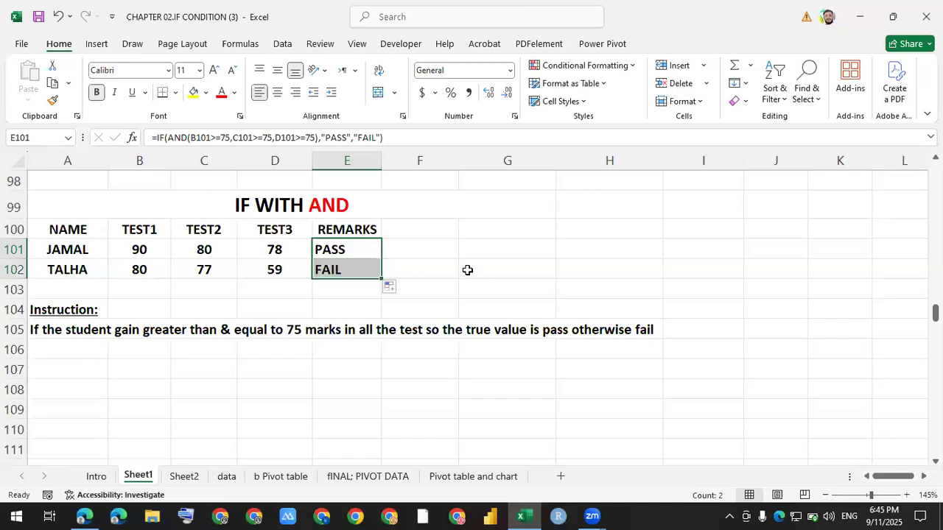
left_click(464, 269)
Compare both students' REMARKS in the IF WITH AND table against their TEST1, TEST2 and TEST3 marks.
left_click(332, 249)
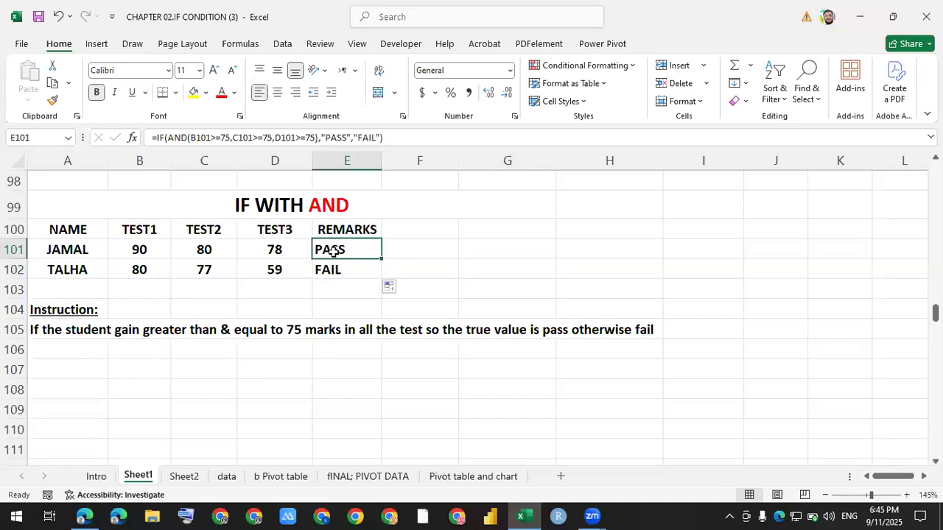
left_click(333, 270)
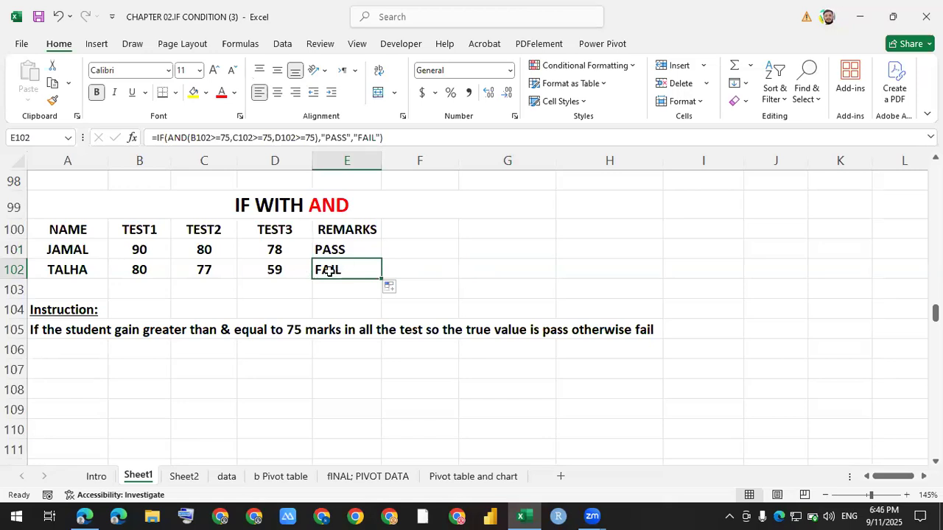
left_click(130, 274)
left_click(224, 270)
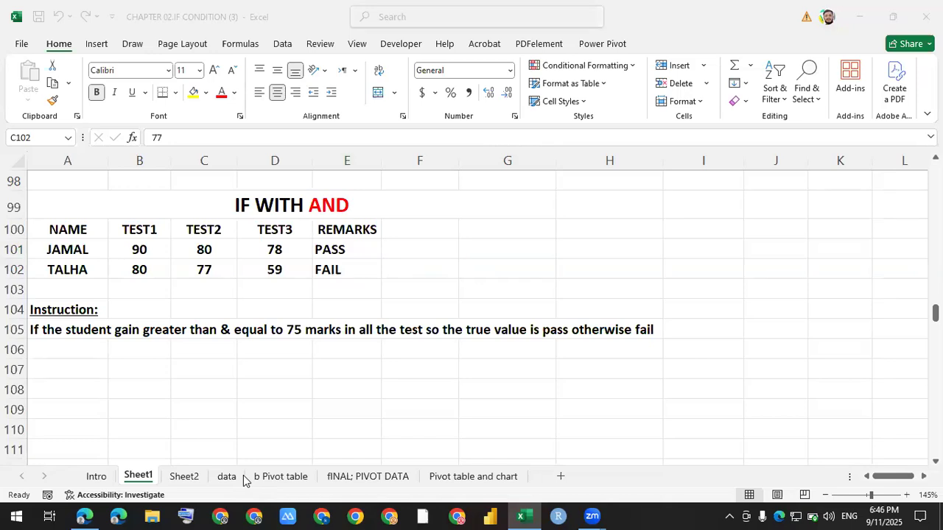
left_click(362, 280)
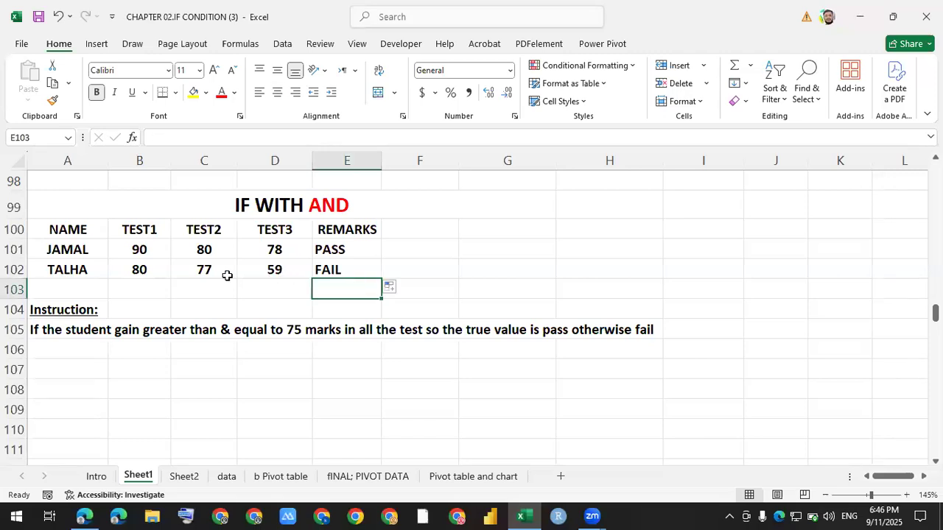
left_click_drag(133, 272, 182, 277)
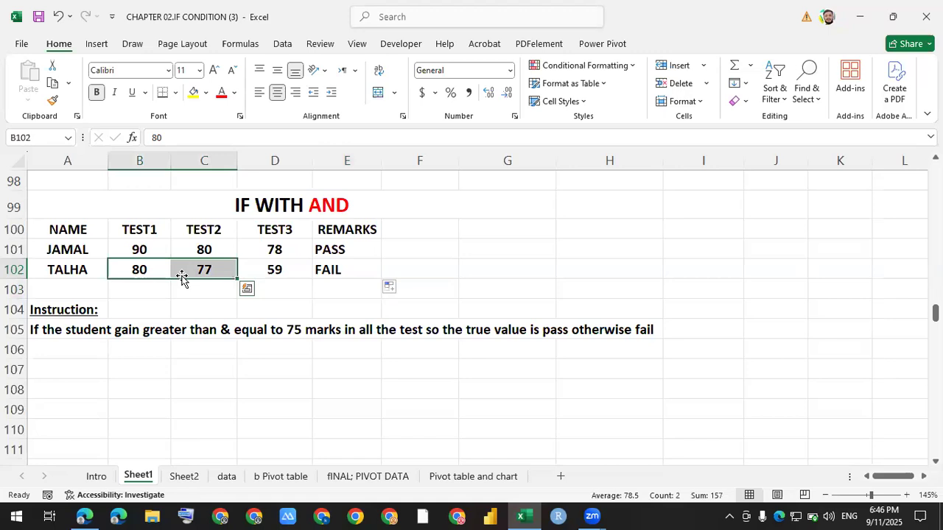
left_click(277, 270)
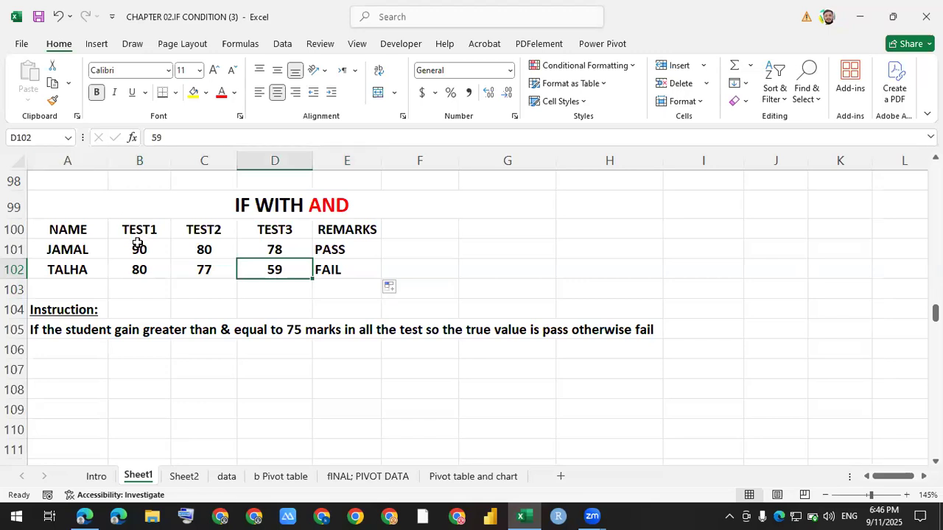
left_click_drag(140, 250, 258, 244)
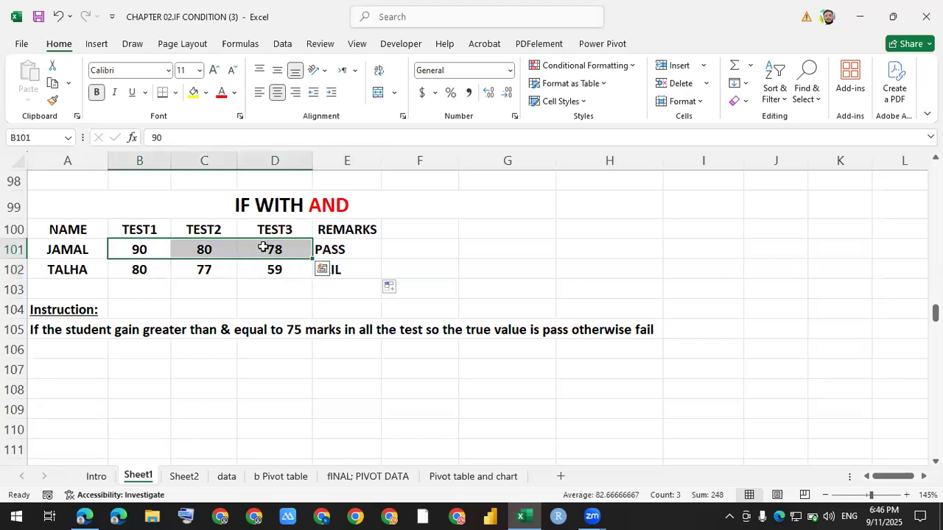
left_click(361, 249)
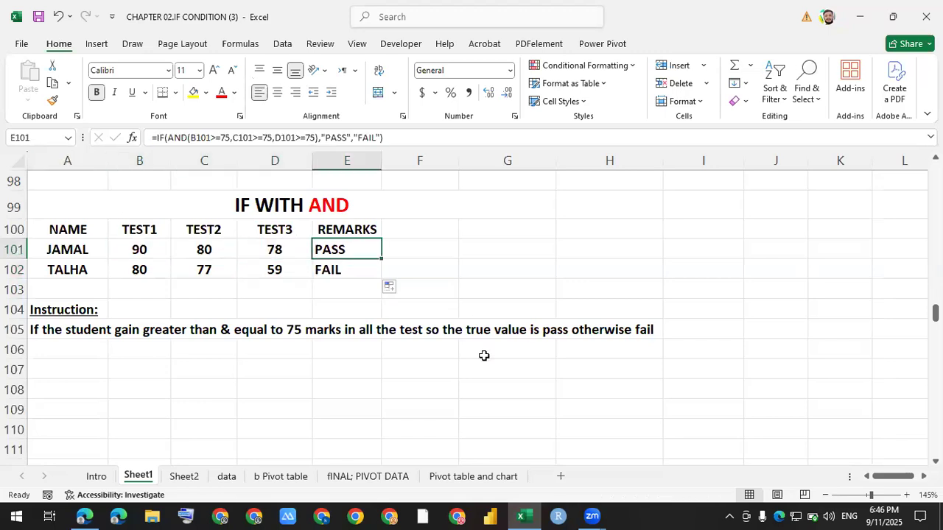
Clear the existing REMARKS formulas in E126:E127 of the IF WITH OR table.
left_click(399, 381)
scroll(399, 382, "down", 5)
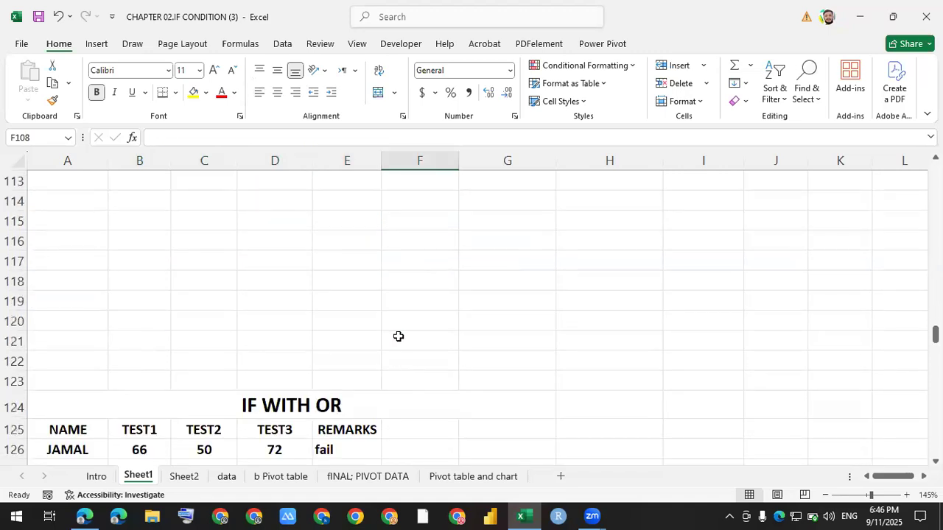
scroll(397, 337, "down", 1)
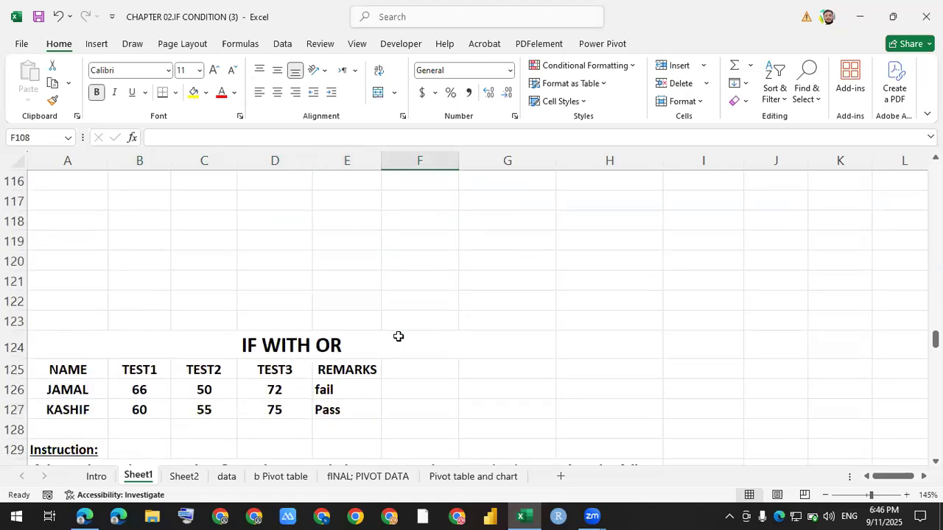
scroll(398, 337, "down", 1)
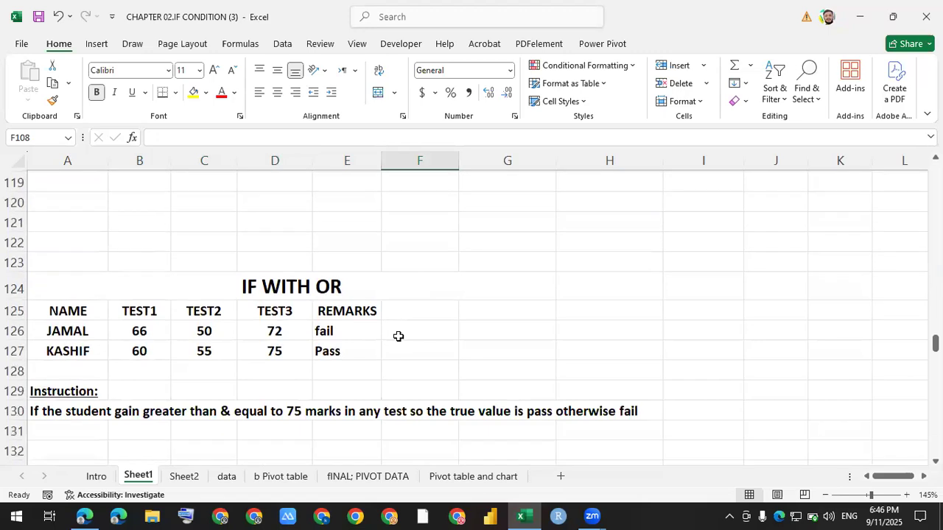
left_click(337, 336)
left_click(337, 354, "shift")
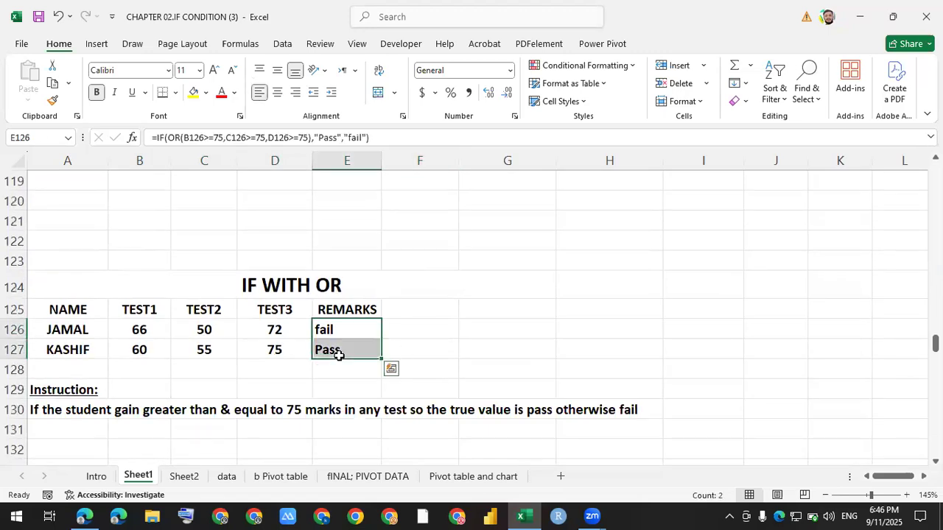
key("Delete")
left_click(487, 316)
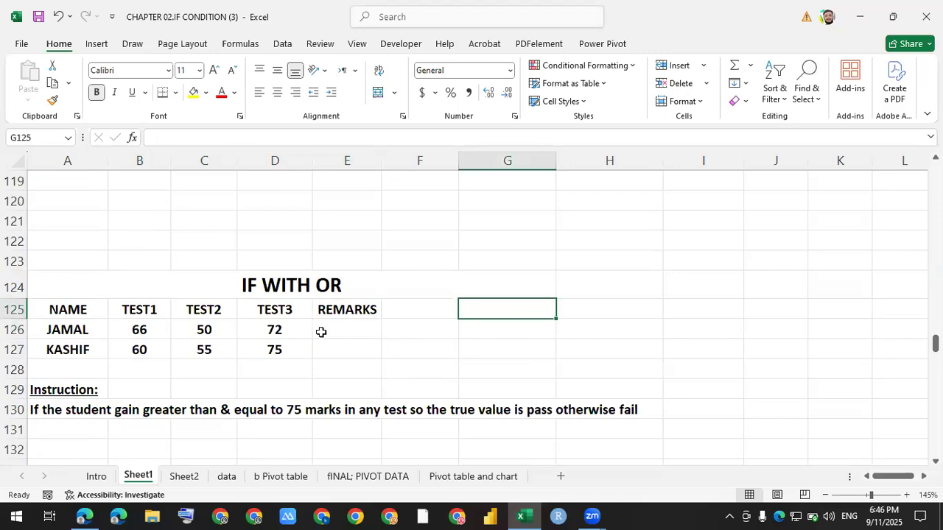
Begin an IF formula in REMARKS cell E126 with a nested OR function and B126>=75 as its first condition.
left_click_drag(128, 309, 272, 309)
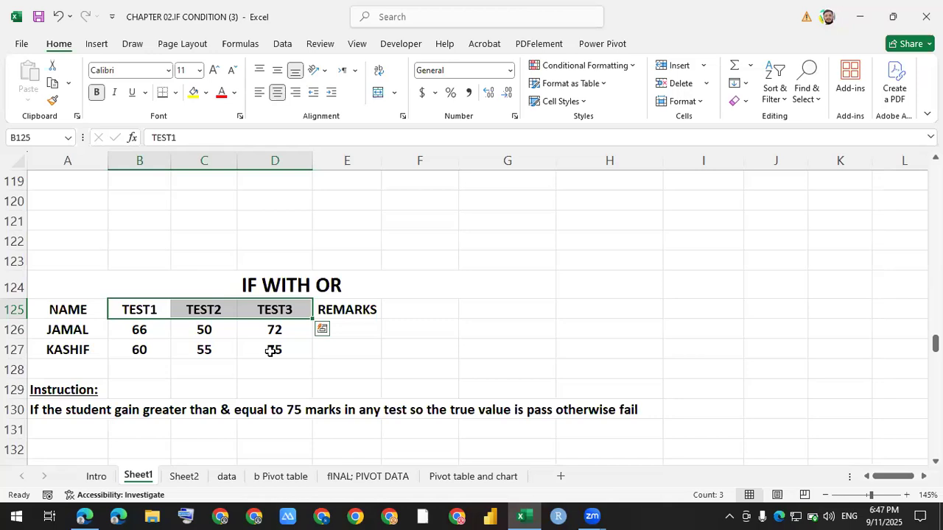
left_click(357, 333)
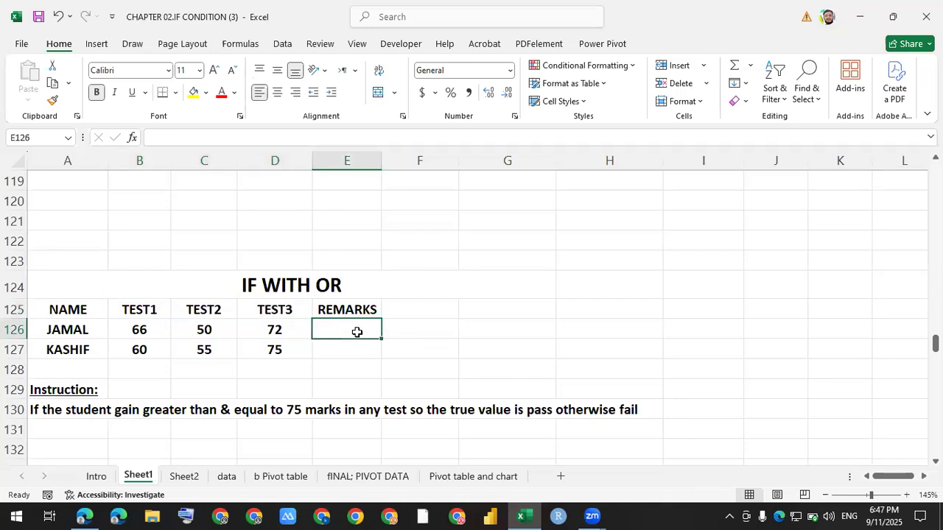
type("=IF(")
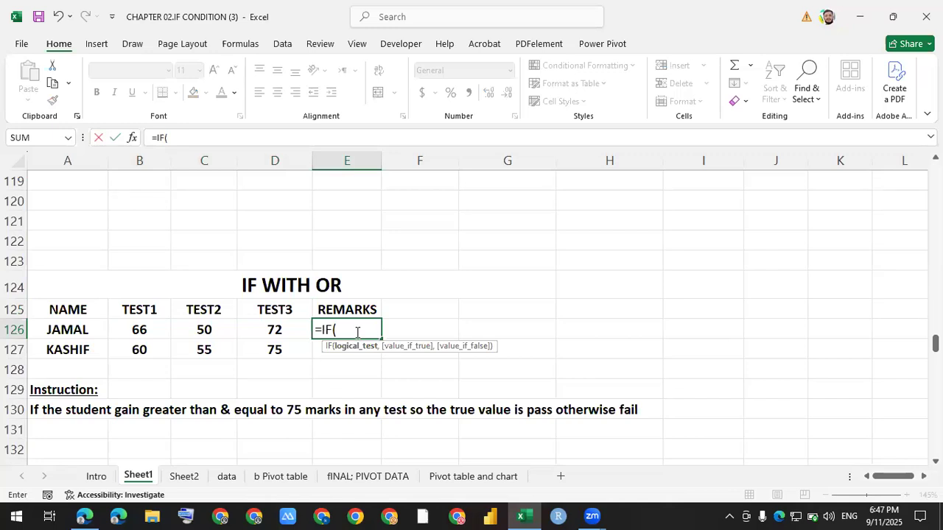
type("OR(")
key("Left")
key("Left")
key("Left")
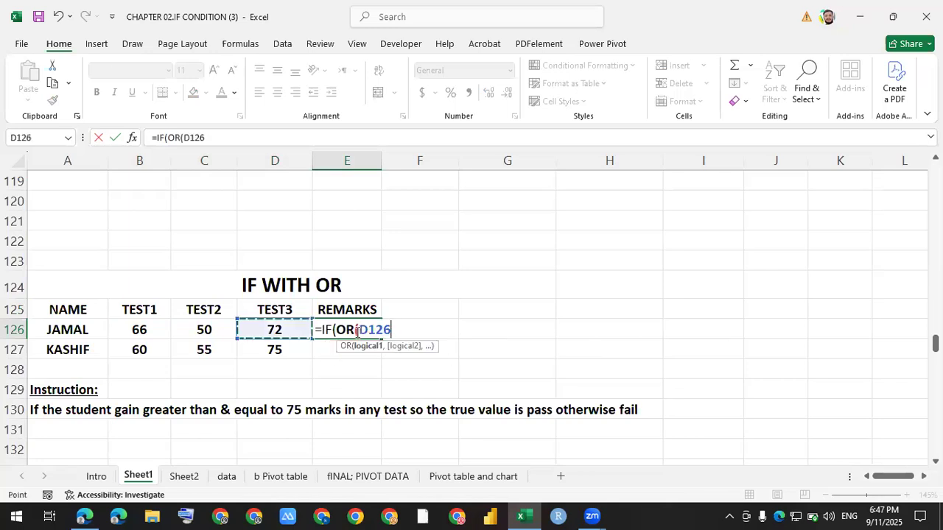
type(">=75,")
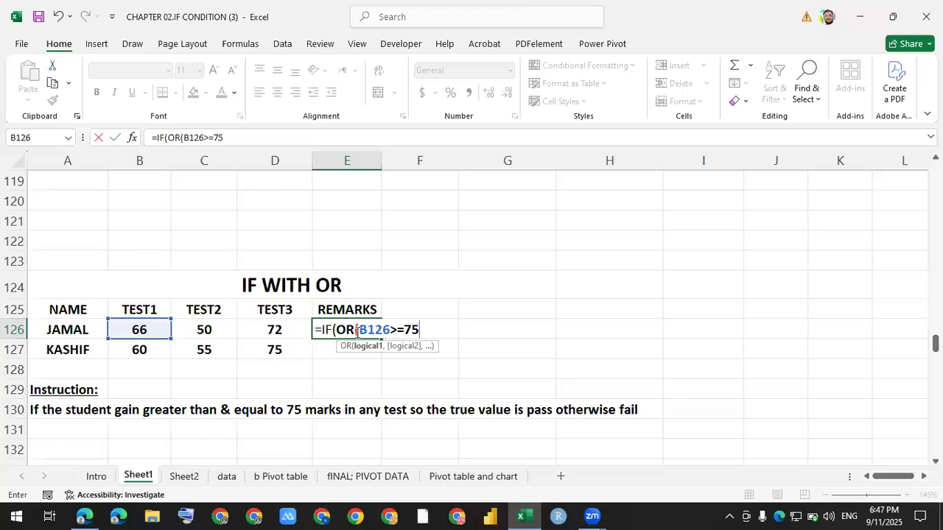
Add the conditions C126>=75 and D126>=75 to the OR function in the E126 formula.
key("Left")
key("Left")
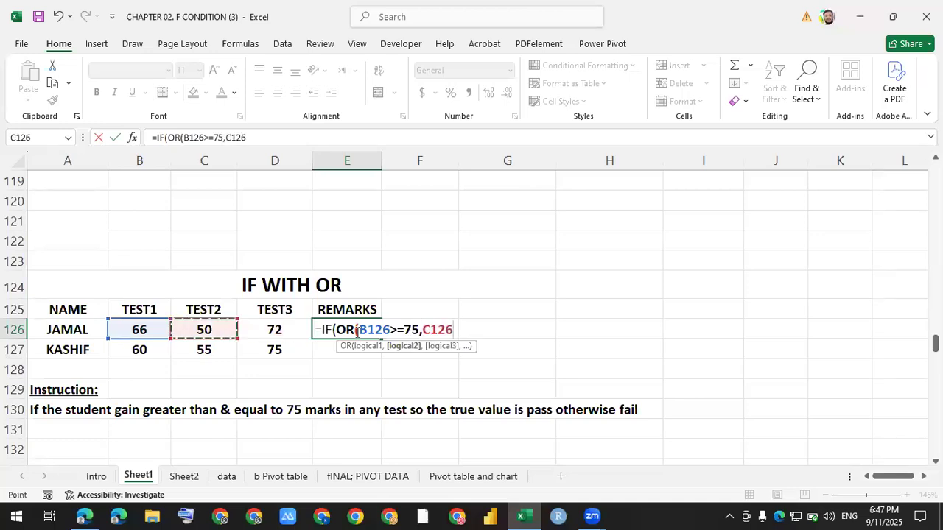
type(">=75")
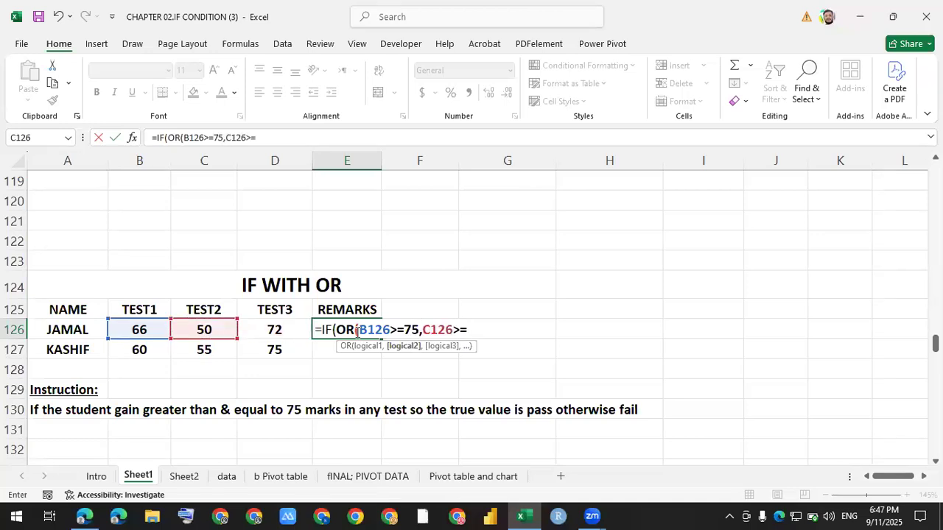
type(",")
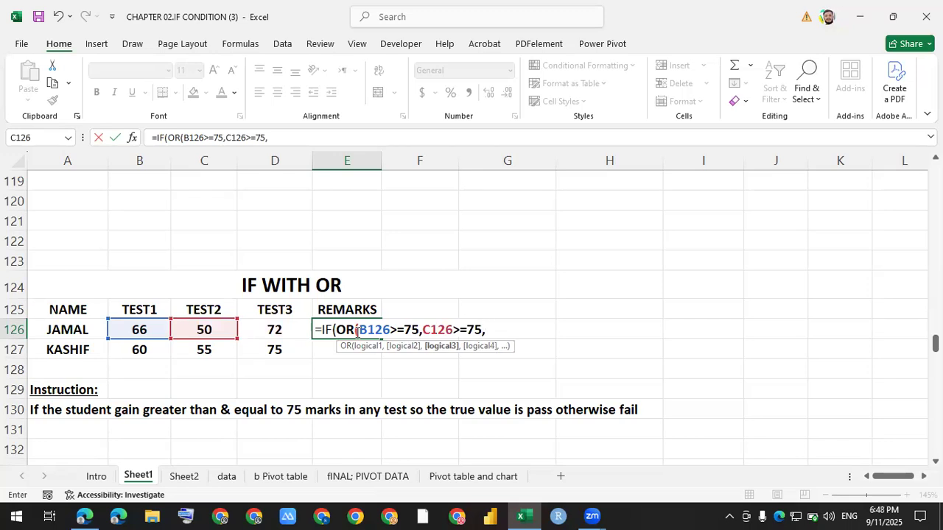
key("Left")
type(">=75")
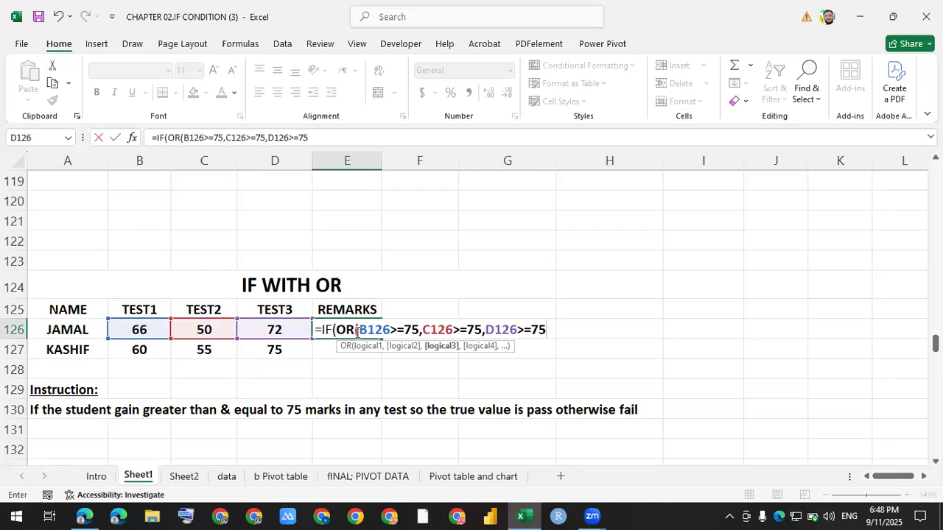
left_click(549, 329)
type("65656")
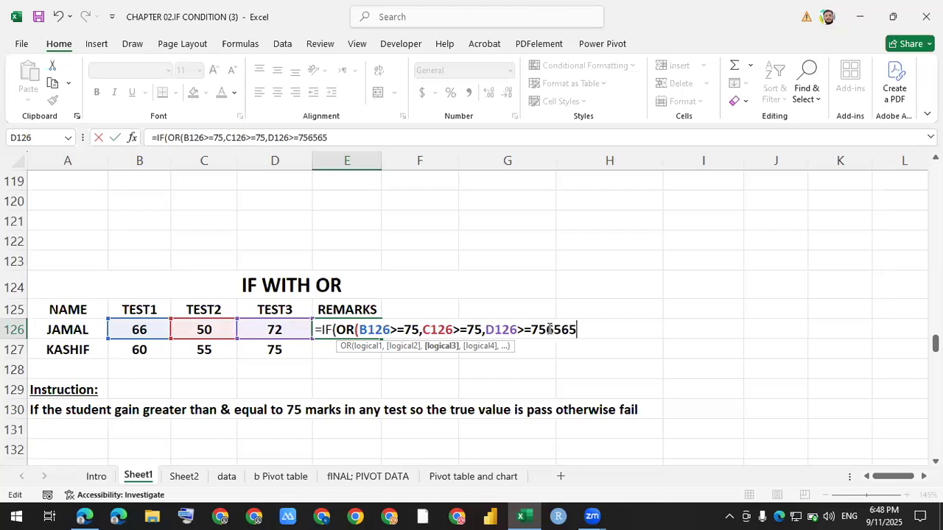
key("BackSpace")
key("BackSpace")
key("BackSpace")
key("BackSpace")
key("BackSpace")
key("BackSpace")
key("BackSpace")
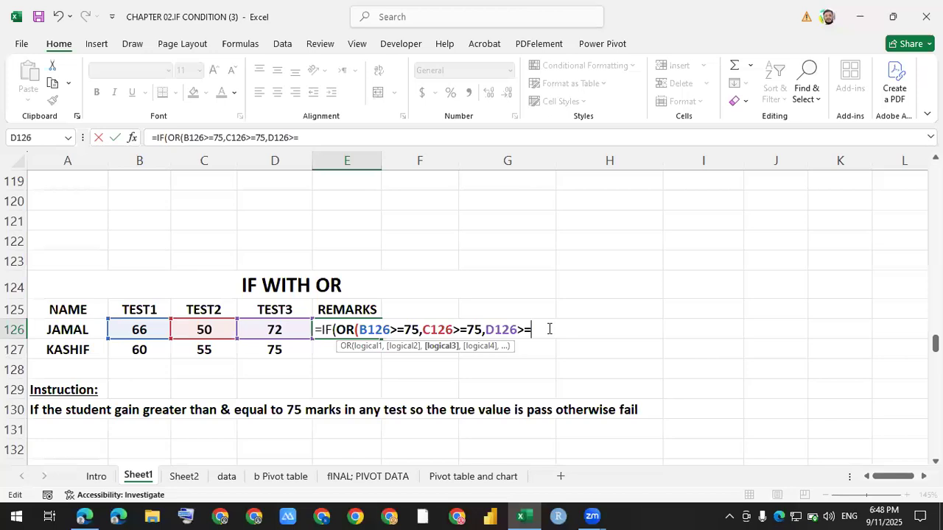
type("75")
type("((")
key("BackSpace")
key("Return")
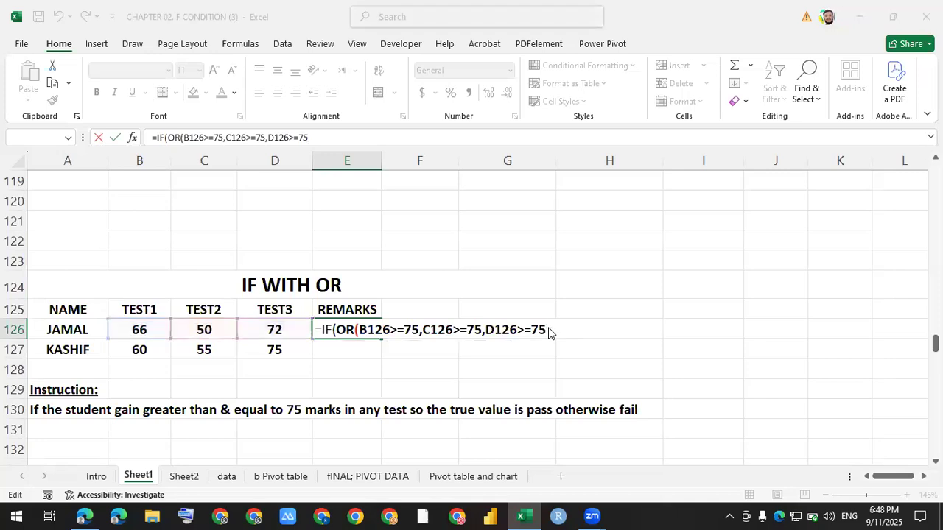
key("Return")
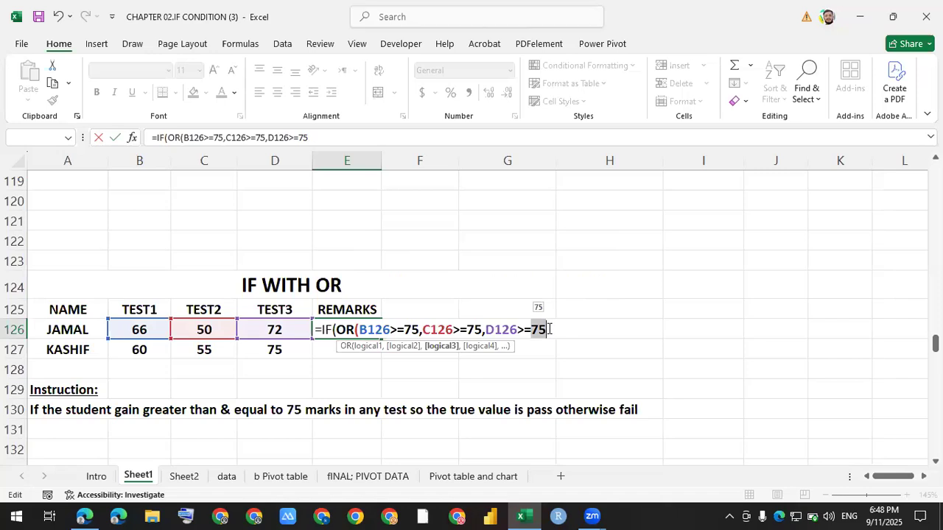
Close the OR function in E126 and complete the IF formula with "PASS" if true and "FAIL" if false.
left_click(549, 329)
type(")")
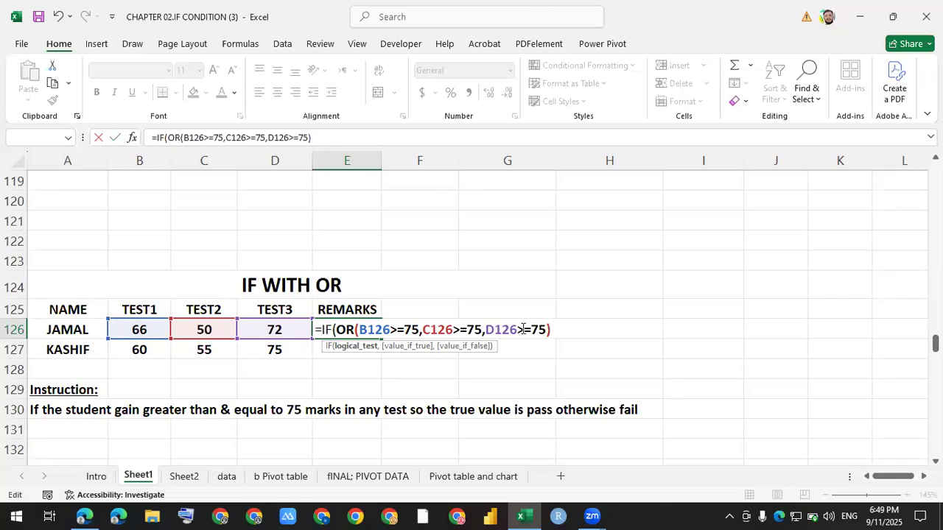
type(",\"")
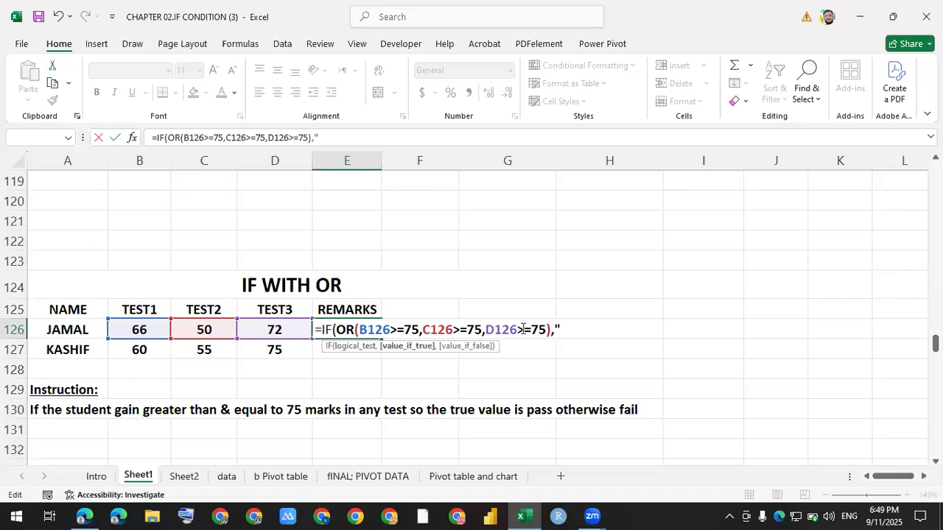
type("PASS\"")
type(",\"")
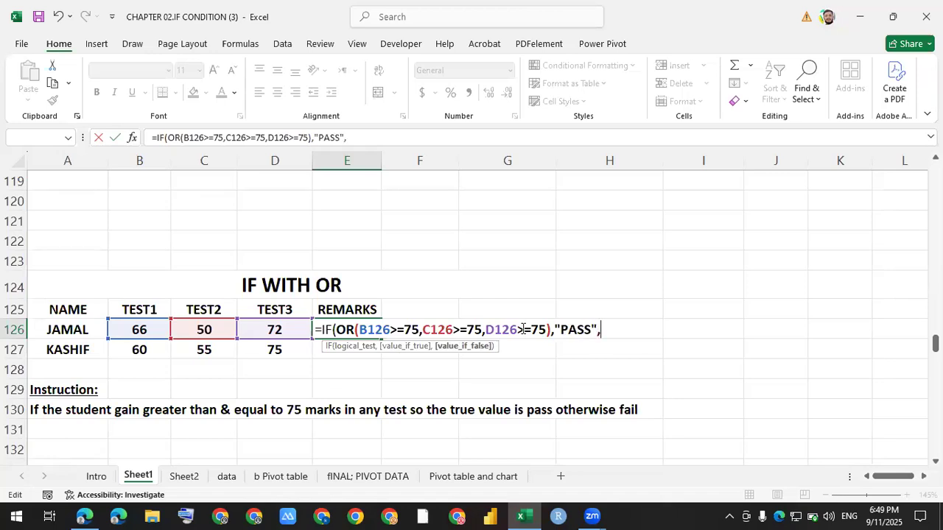
type("FAIL\")")
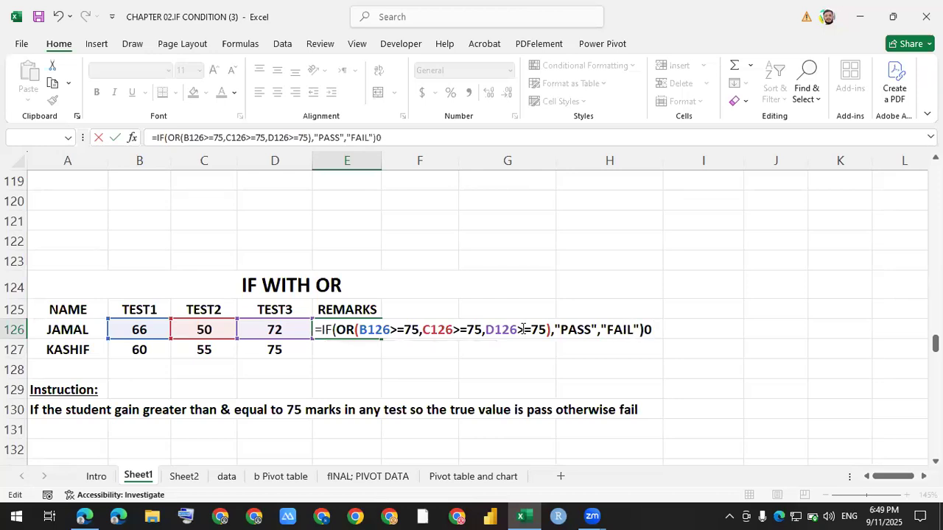
key("Return")
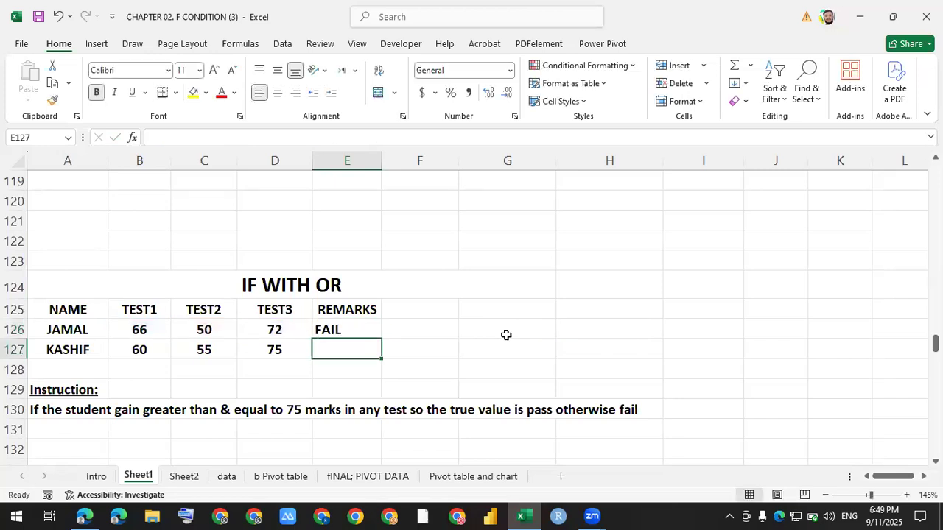
Review the finished formula in E126 and fill it down to REMARKS cell E127.
double_click(365, 331)
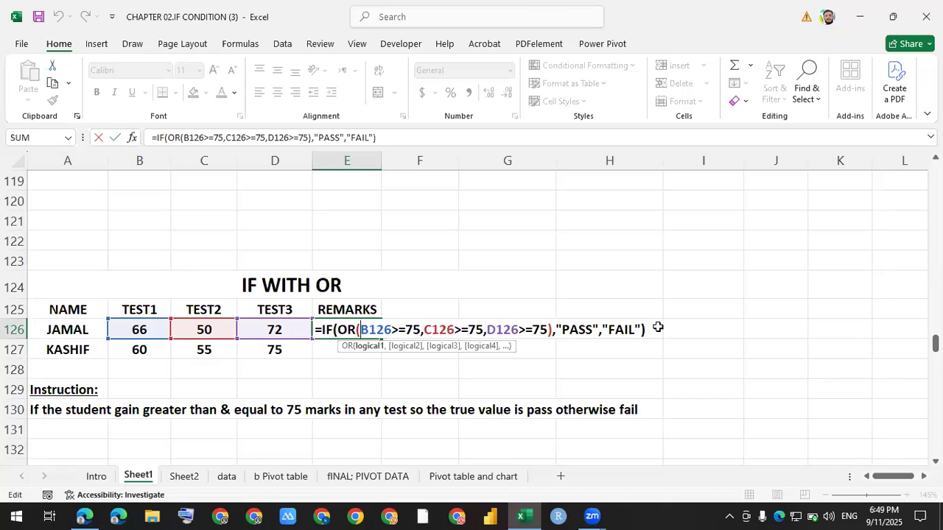
key("Return")
left_click(367, 330)
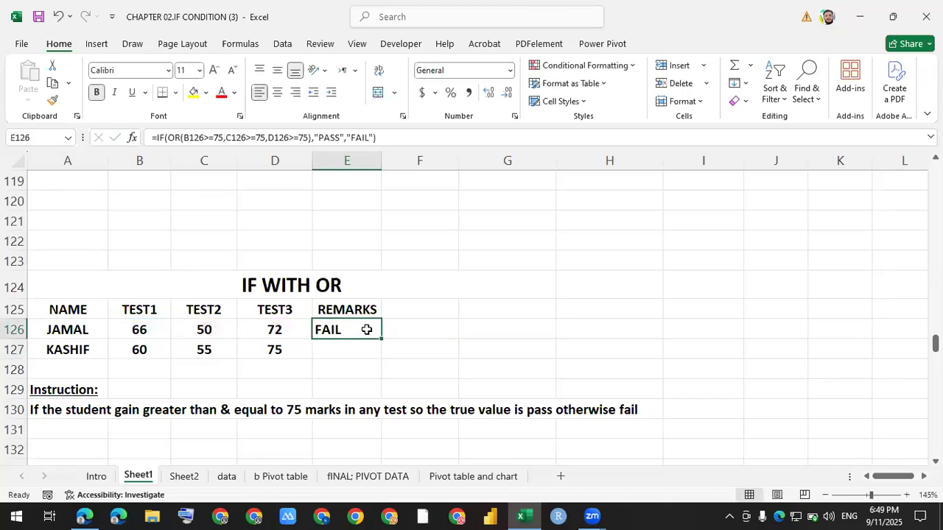
left_click_drag(383, 338, 379, 357)
left_click(474, 366)
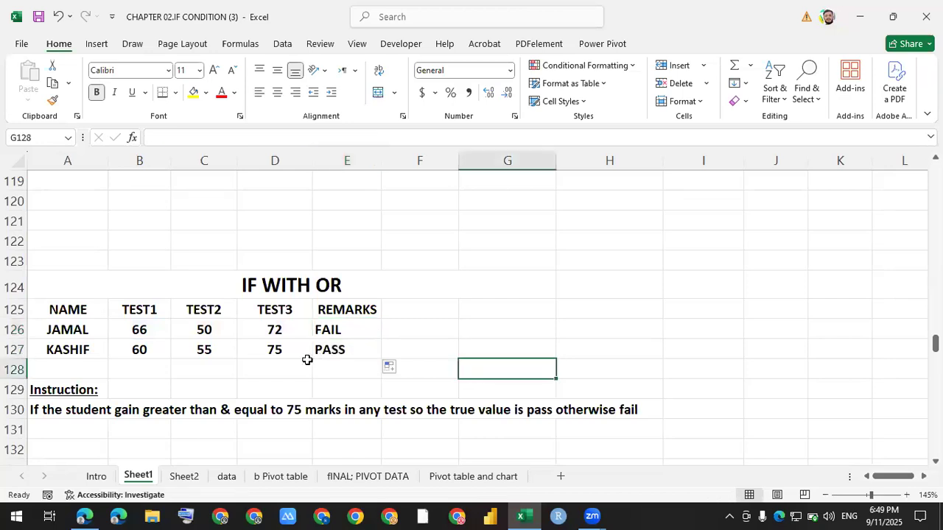
Compare both students' REMARKS in the IF WITH OR table against their TEST1, TEST2 and TEST3 marks.
left_click(331, 330)
left_click(331, 351)
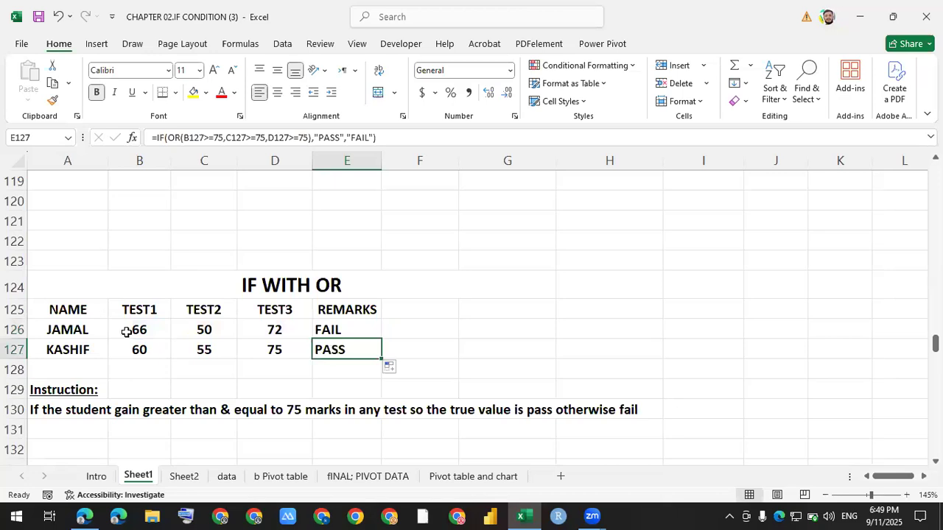
left_click_drag(134, 329, 270, 326)
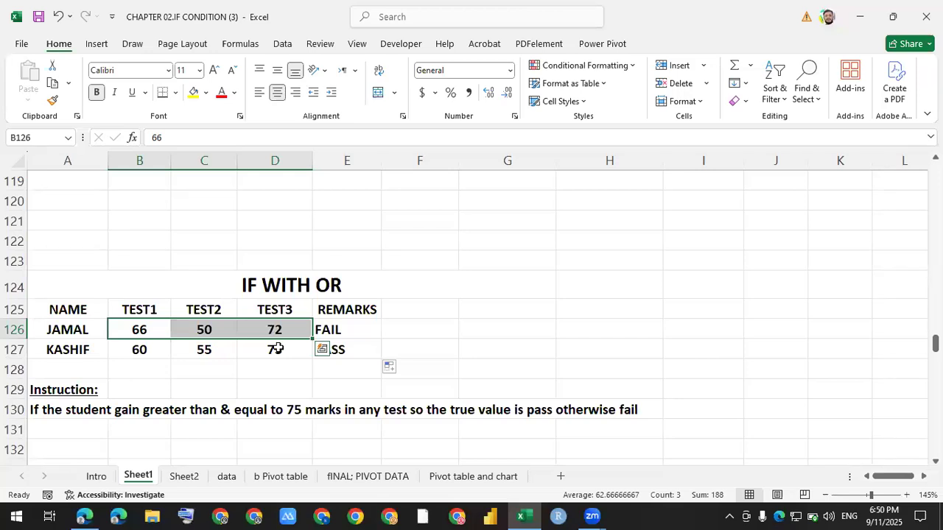
left_click(277, 349)
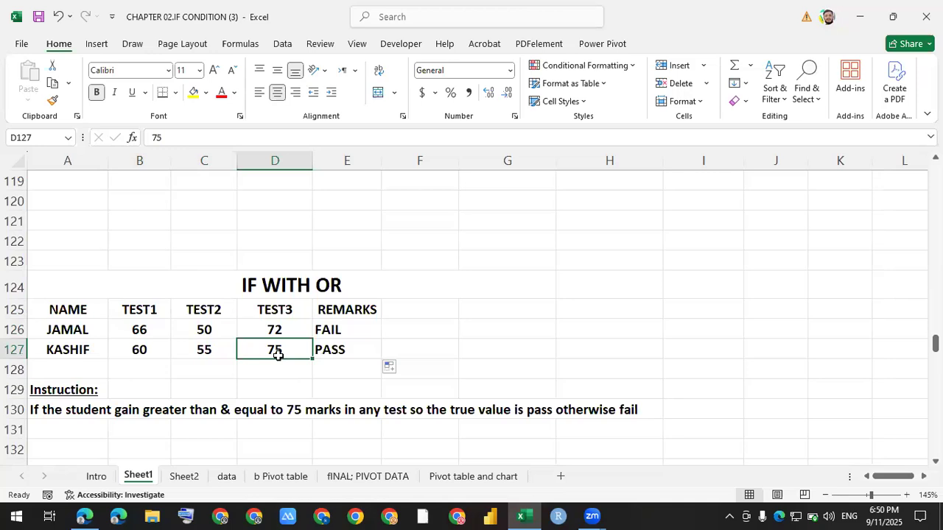
left_click(394, 366)
Clear the TOTAL SALE and TOTAL QUANTITY cells H154:I155 beside the SUMIF ADVANCED table and autofit the ITEMS column B.
scroll(393, 367, "down", 7)
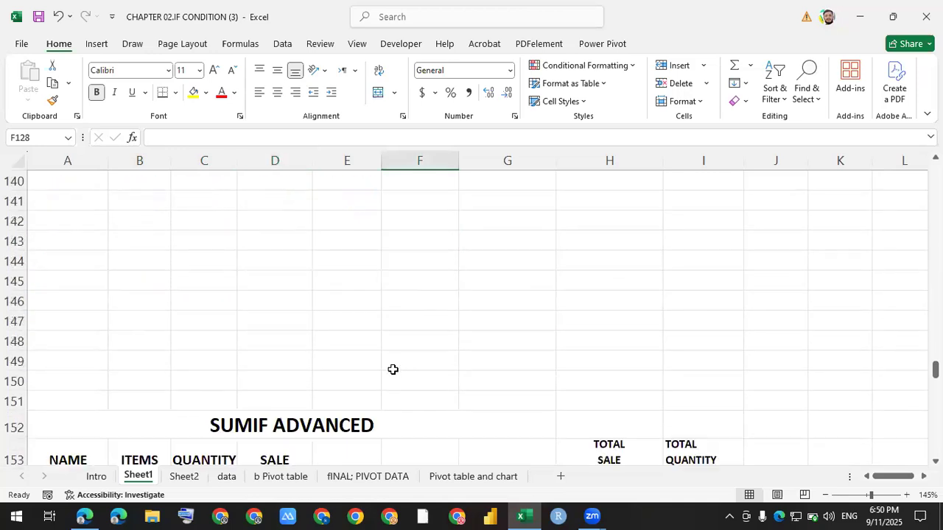
scroll(393, 369, "down", 2)
scroll(392, 369, "up", 4)
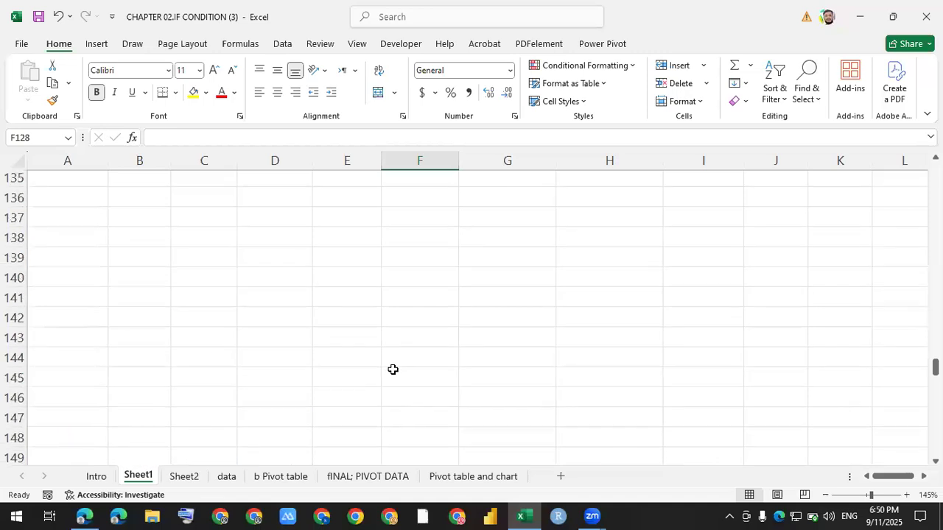
scroll(392, 369, "down", 3)
scroll(392, 369, "down", 4)
scroll(393, 369, "up", 2)
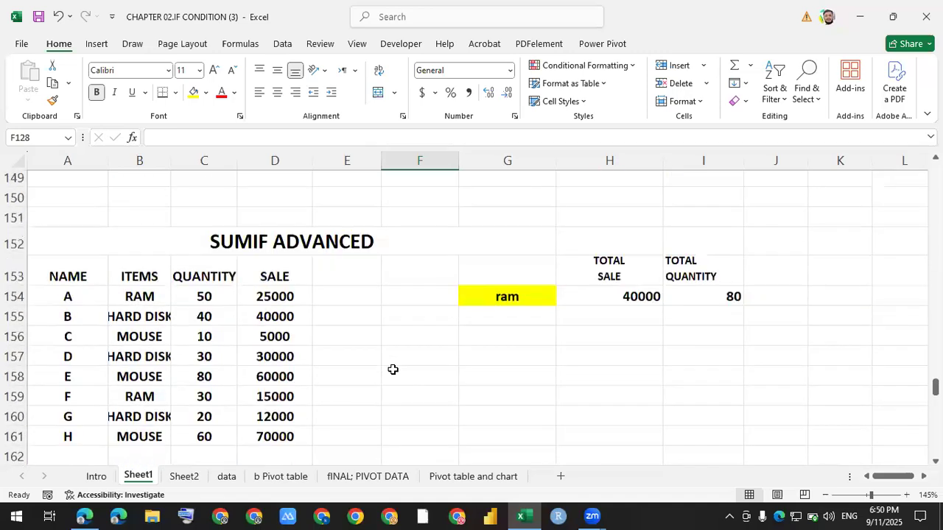
left_click_drag(650, 306, 737, 316)
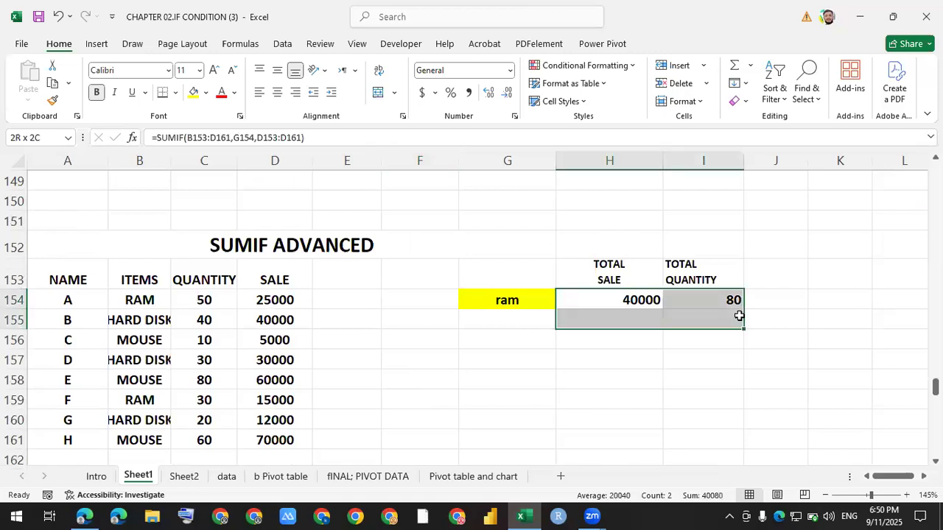
key("Delete")
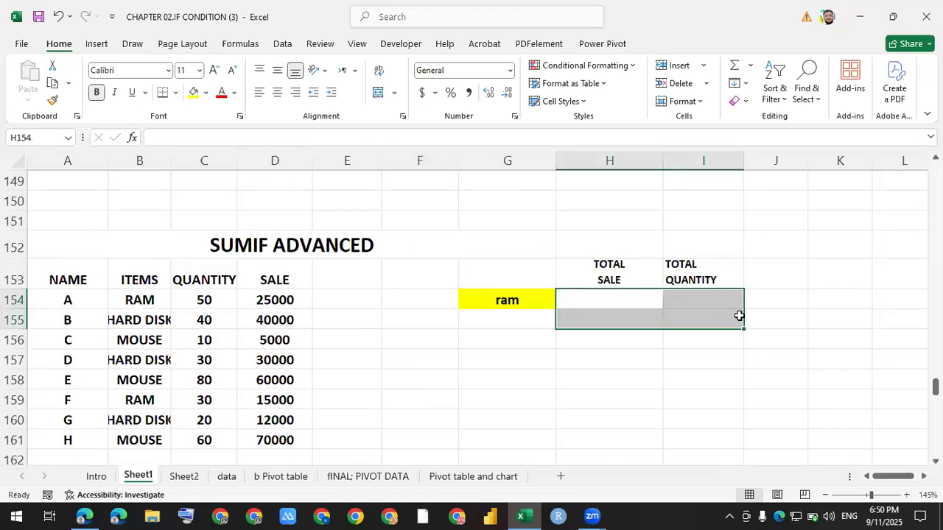
left_click(667, 375)
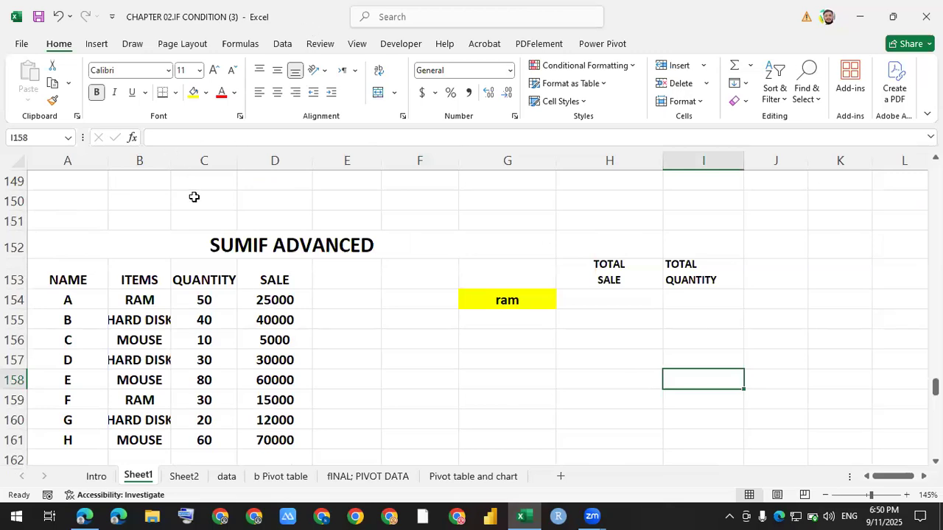
double_click(171, 160)
left_click_drag(236, 161, 206, 161)
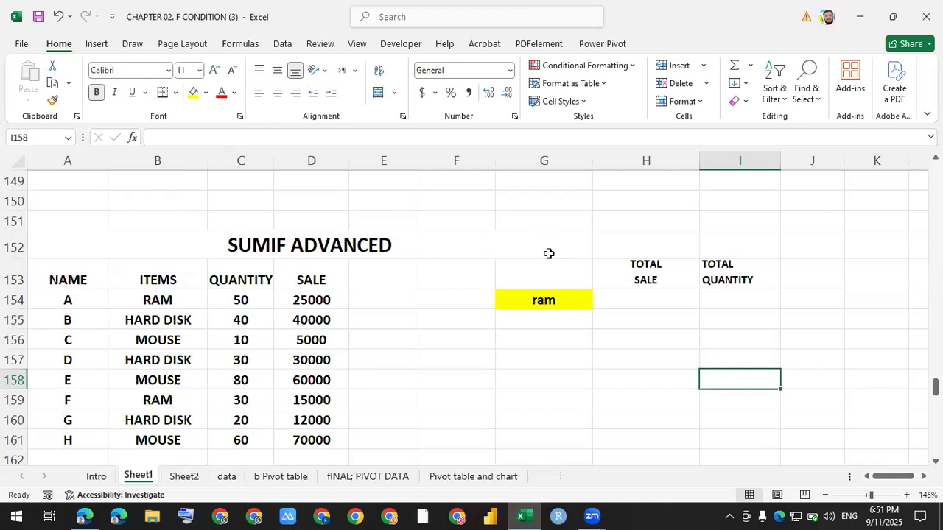
Begin a SUMIF formula in TOTAL SALE cell H154 with B153:D161 as its range.
left_click(636, 314)
left_click(632, 293)
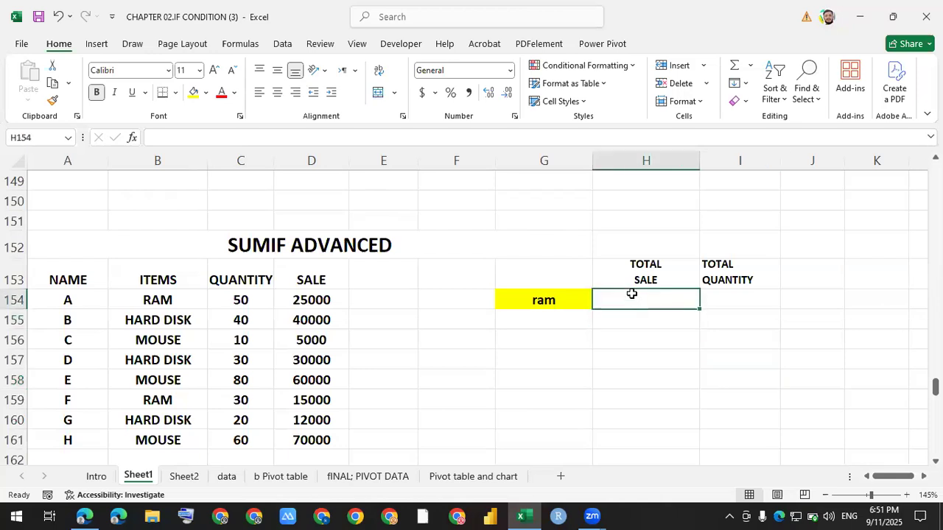
type("=")
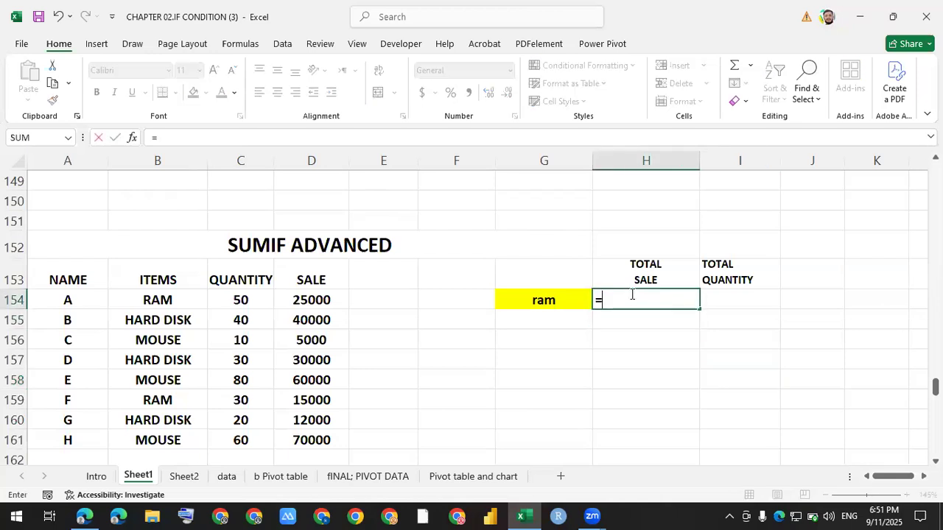
type("SUMIF(")
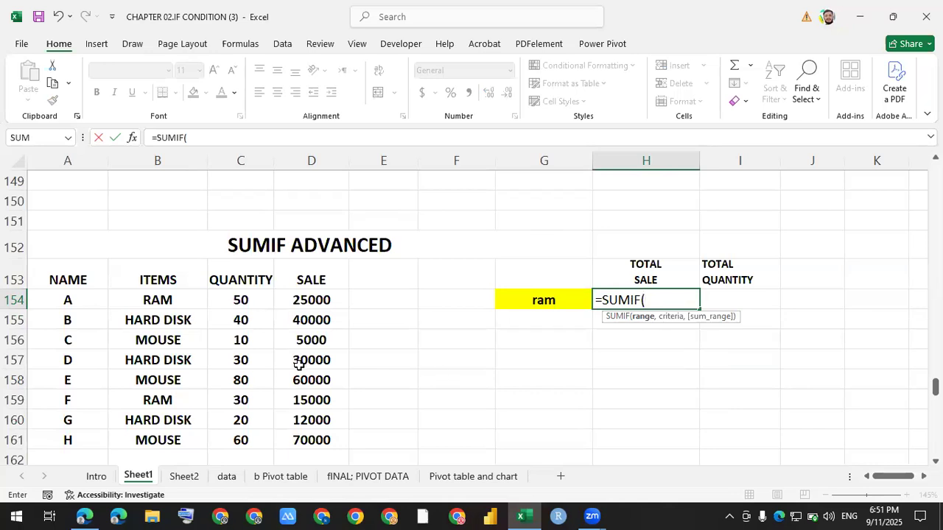
left_click_drag(157, 280, 291, 433)
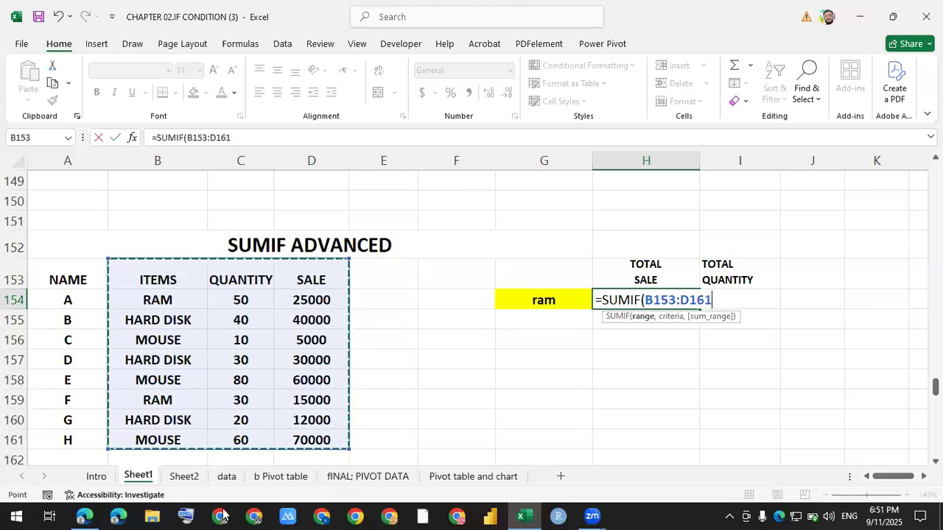
Switch to the Edge browser and search the web for "FUNCTION KEYS LATO" in a new tab.
left_click(84, 516)
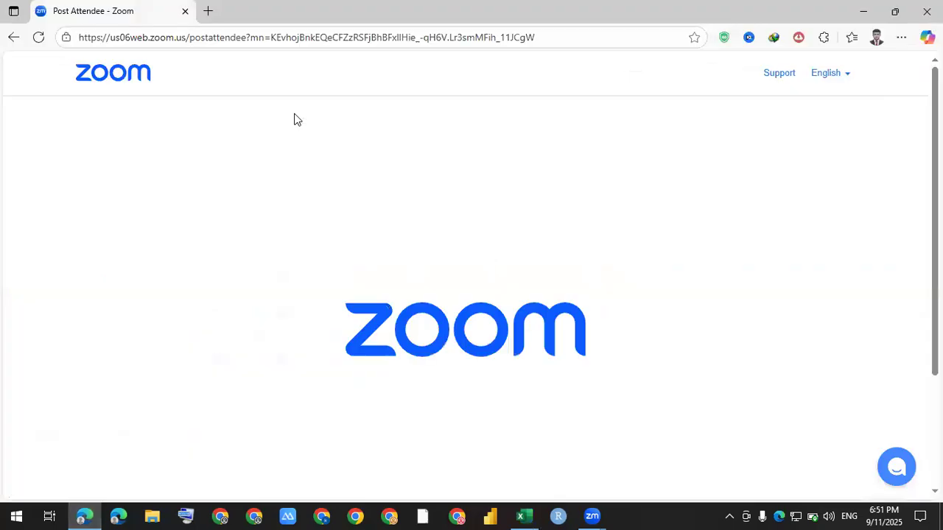
left_click(209, 11)
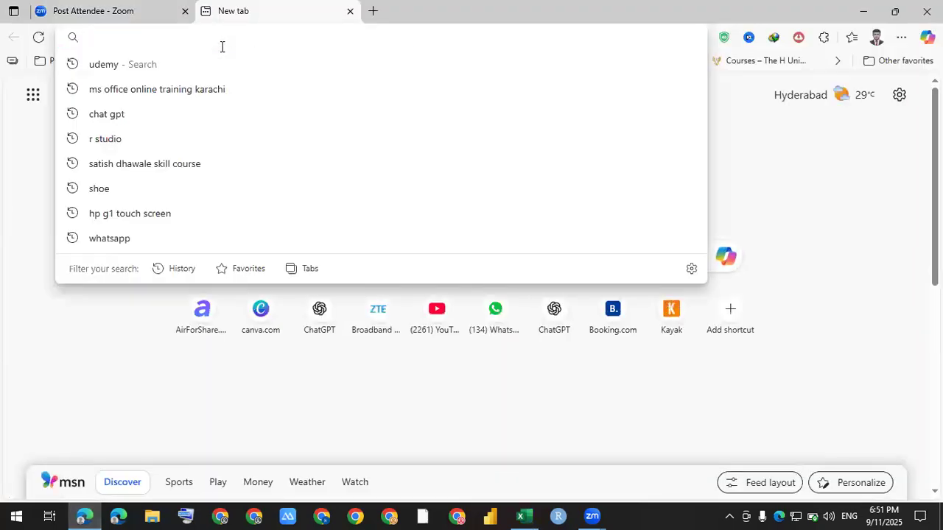
type("FUNC")
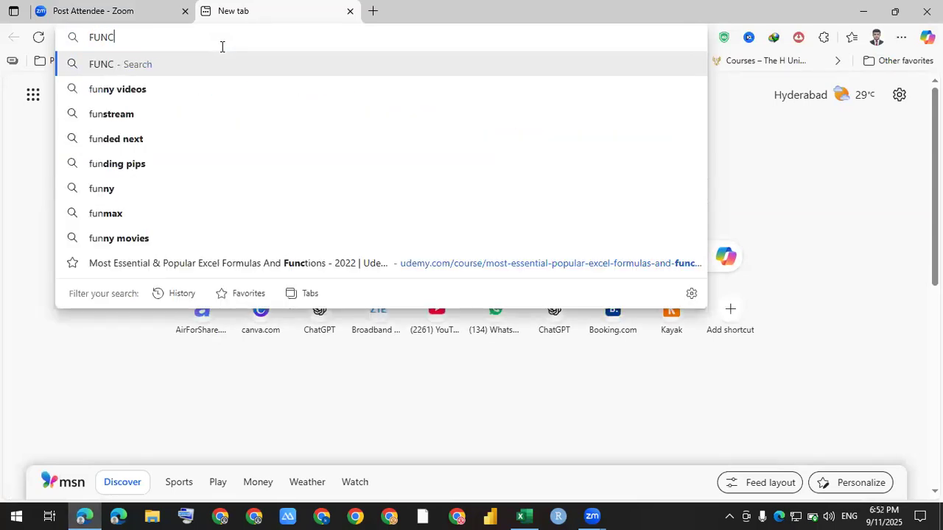
type("TION")
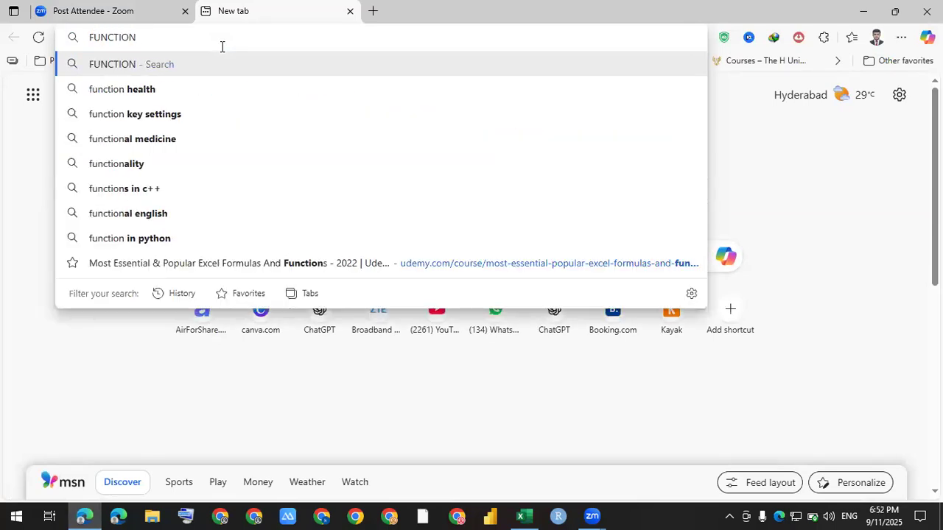
type(" KE")
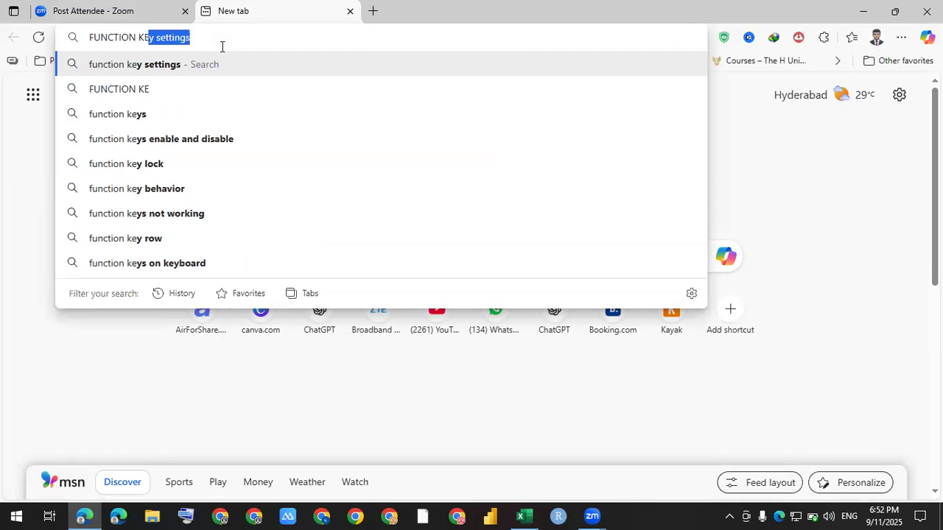
type("YS LATO")
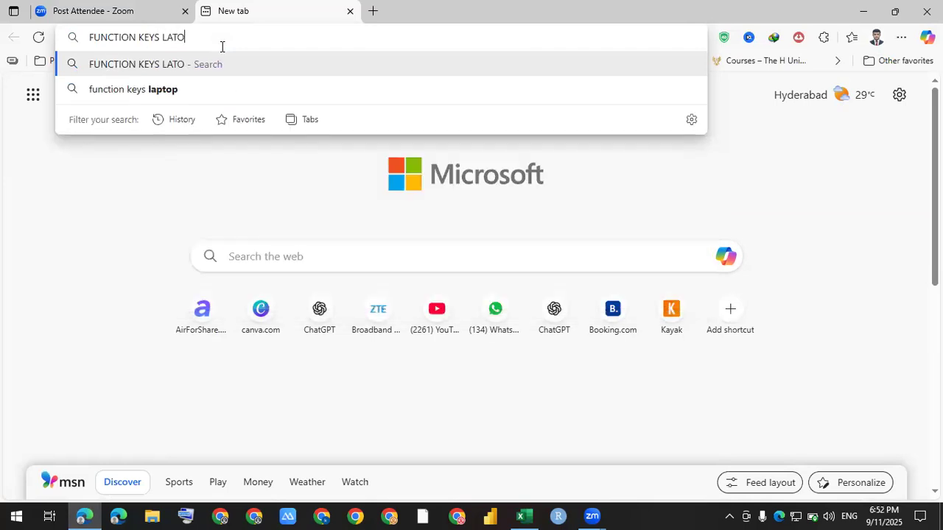
key("Return")
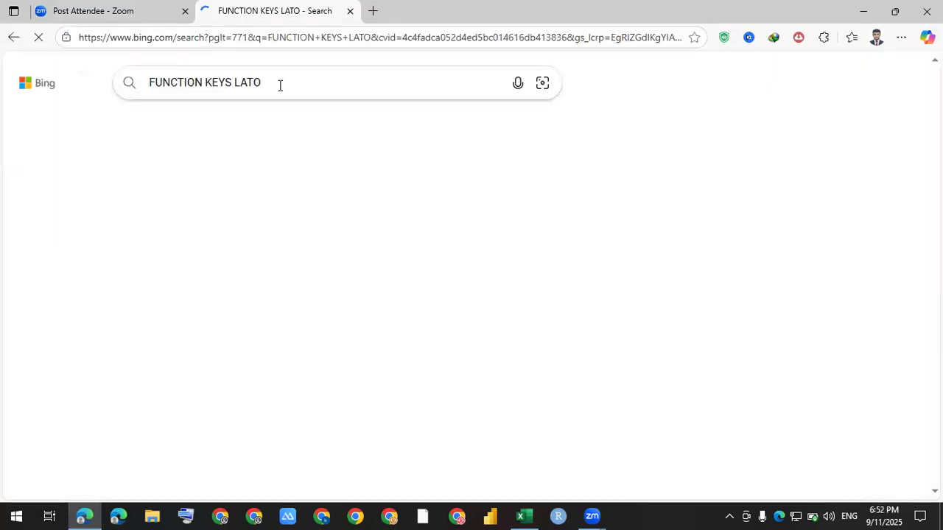
Correct the web search to "function keys laptop" and show its image results.
key("BackSpace")
key("BackSpace")
key("BackSpace")
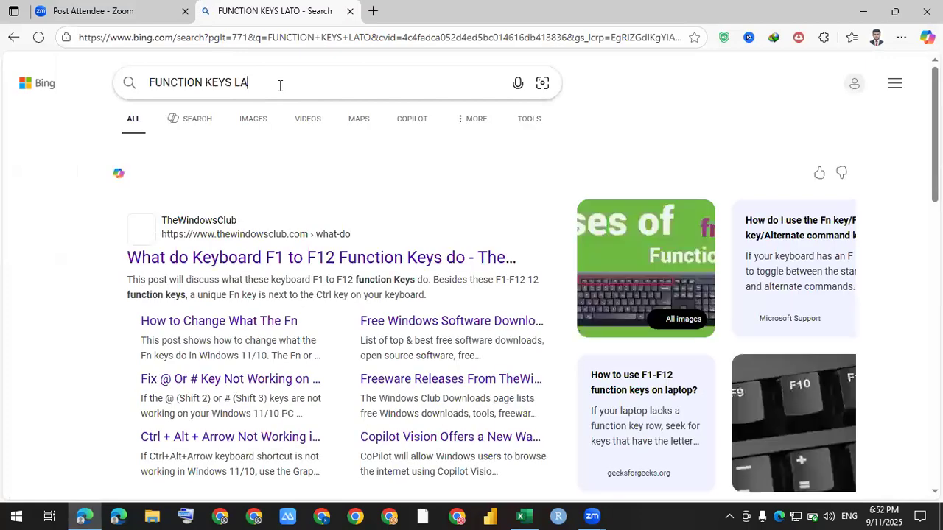
type("ATO")
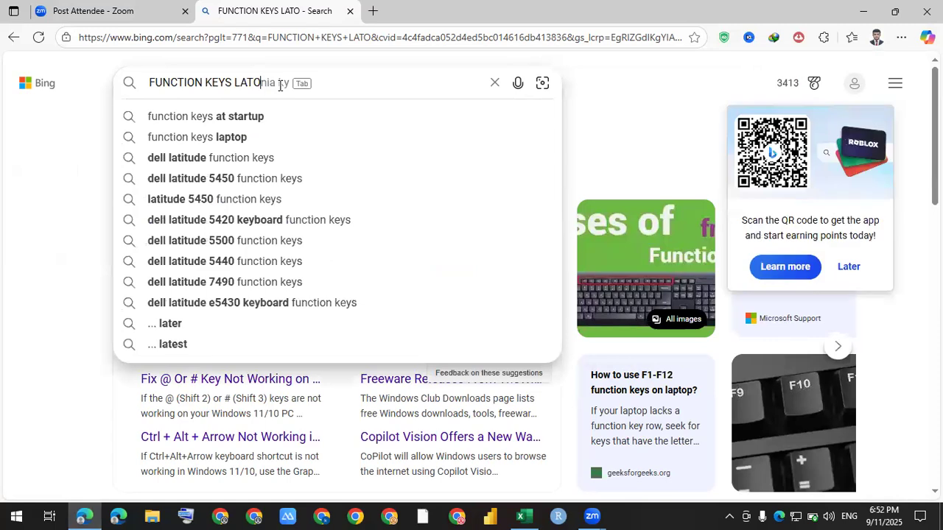
key("BackSpace")
key("BackSpace")
key("BackSpace")
type("A")
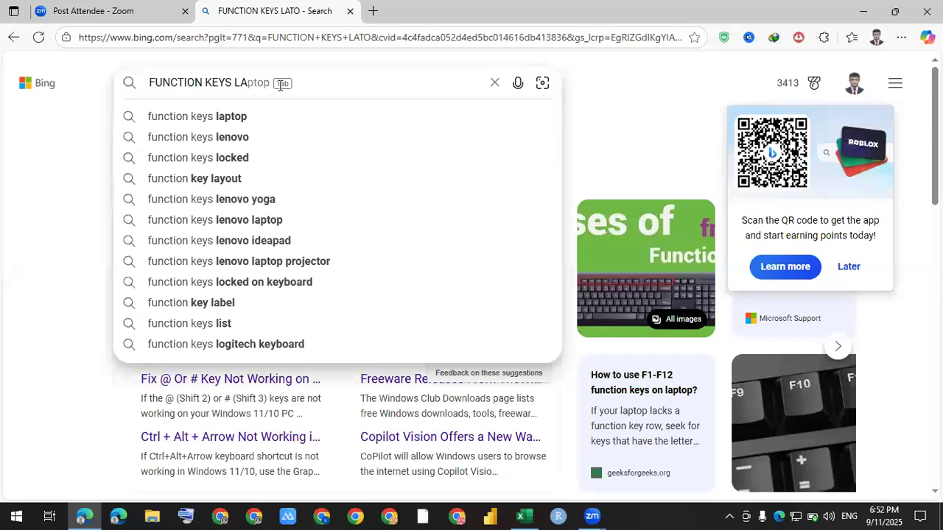
type("P")
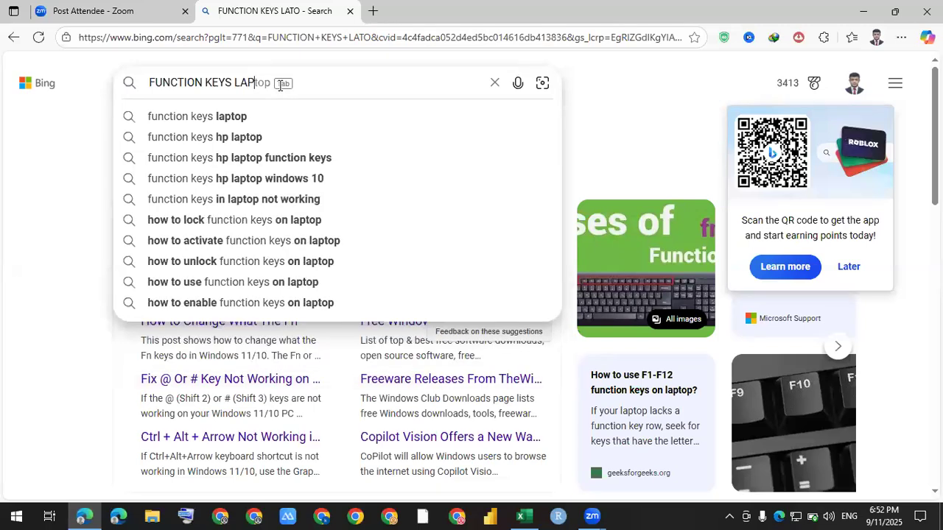
key("Tab")
key("Return")
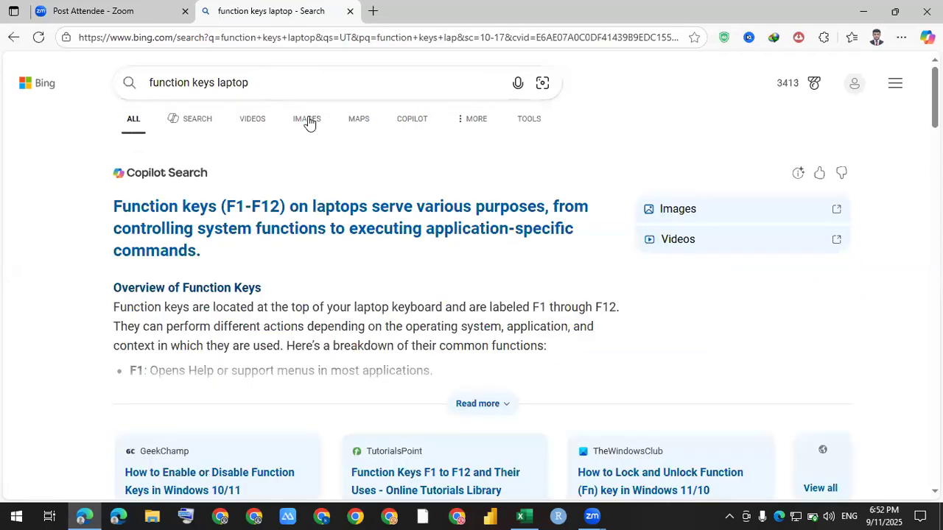
left_click(308, 121)
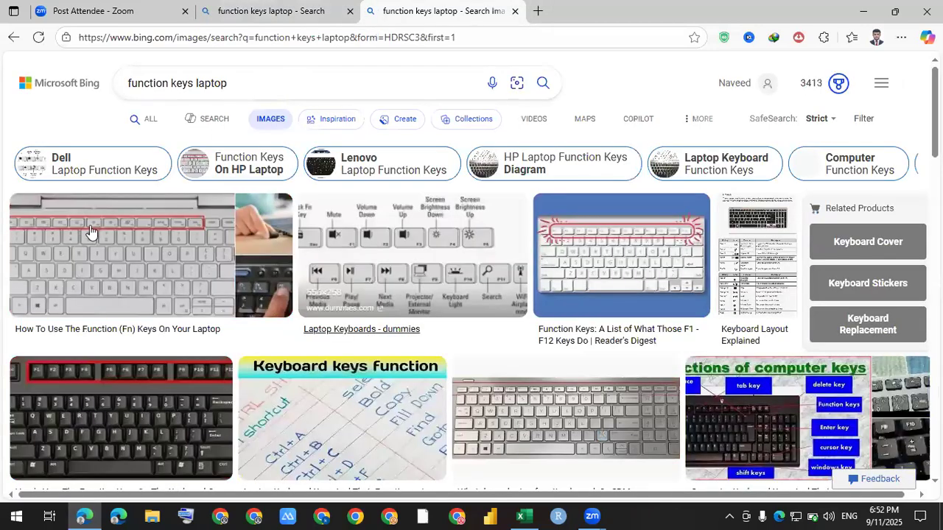
Open the "How To Use The Function (Fn) Keys On Your Laptop" image in its own tab and view it.
left_click(108, 226)
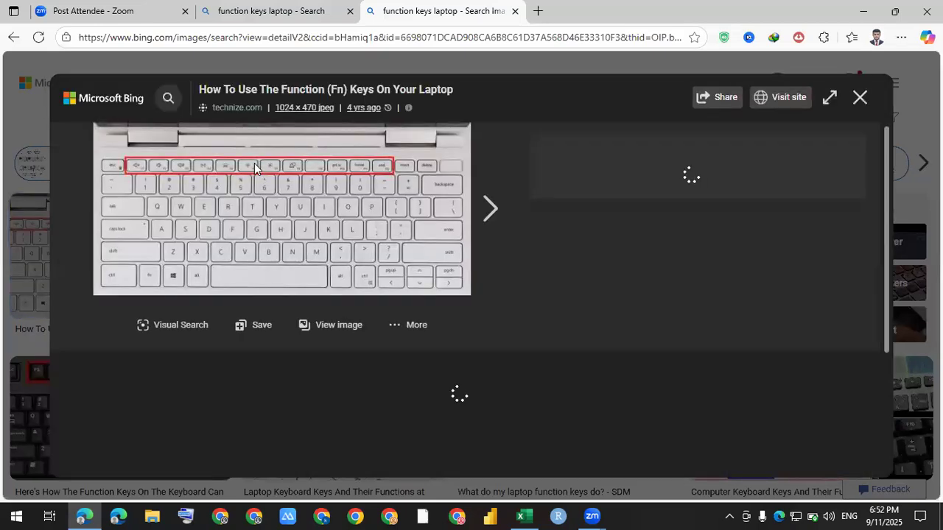
right_click(254, 162)
left_click(326, 179)
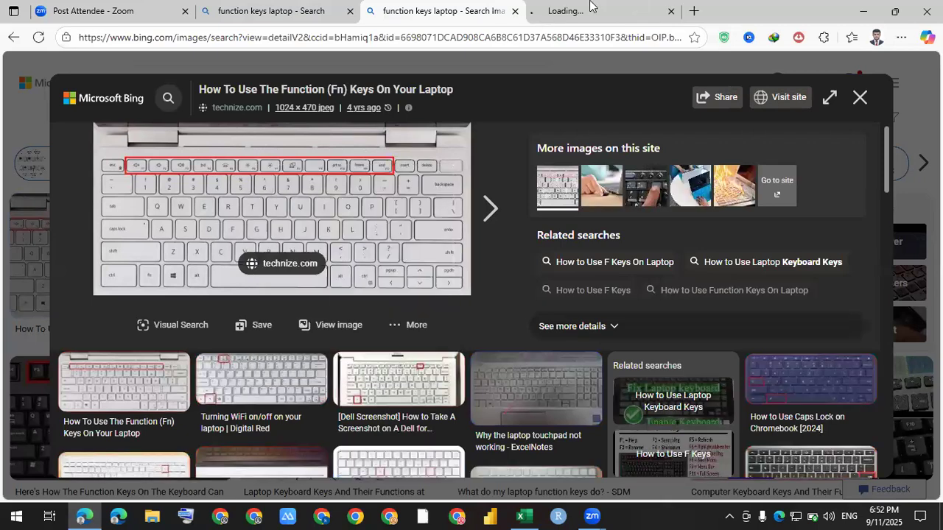
key("ctrl+Tab")
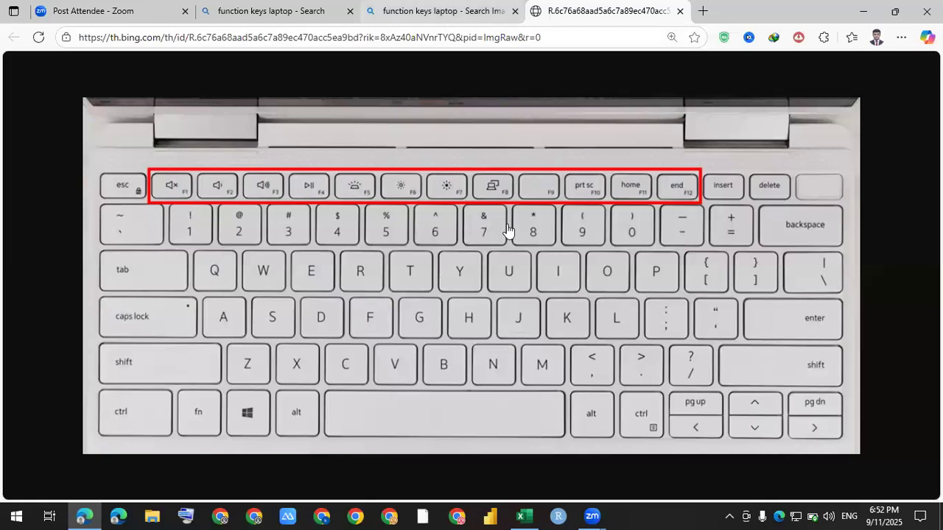
Return to the image results and view the "Here's How The Function Keys On The Keyboard Can Save You Time" image in its own tab.
key("ctrl+shift+Tab")
scroll(785, 176, "down", 3)
scroll(870, 126, "up", 1)
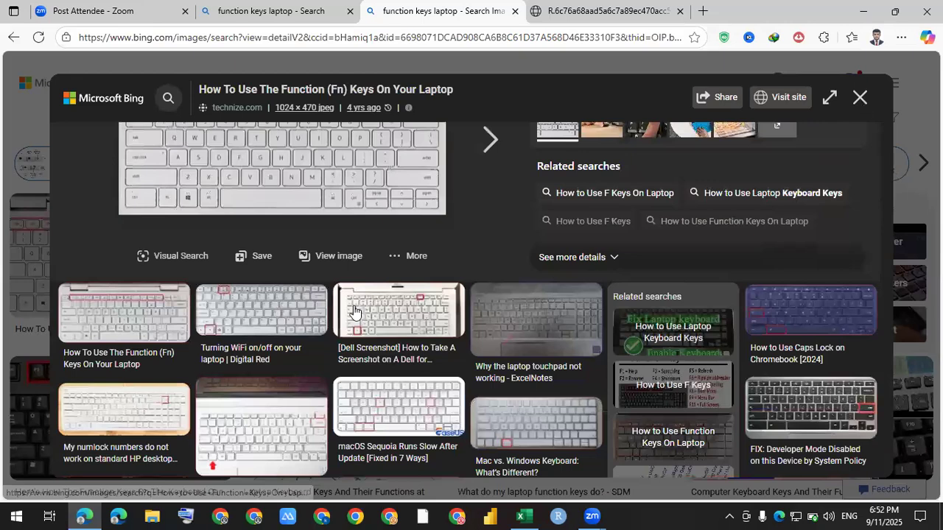
key("Escape")
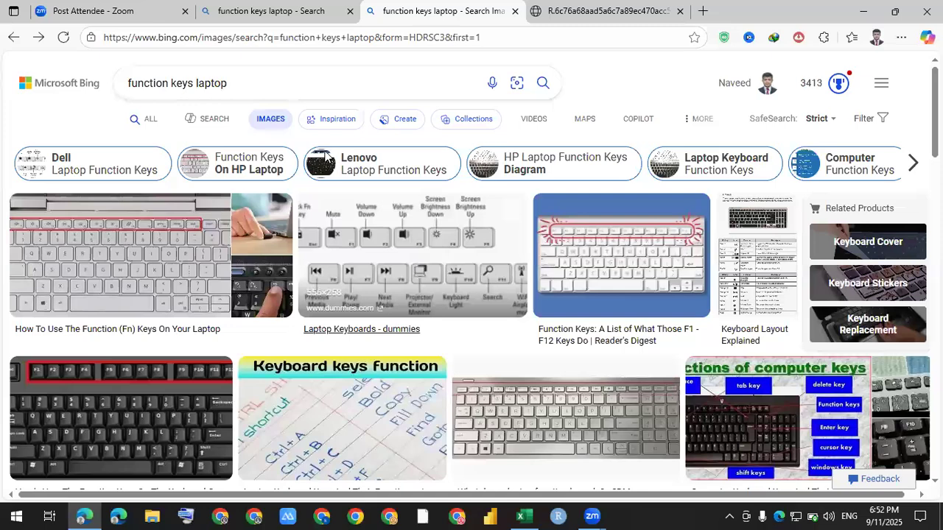
scroll(346, 173, "down", 3)
left_click(331, 181)
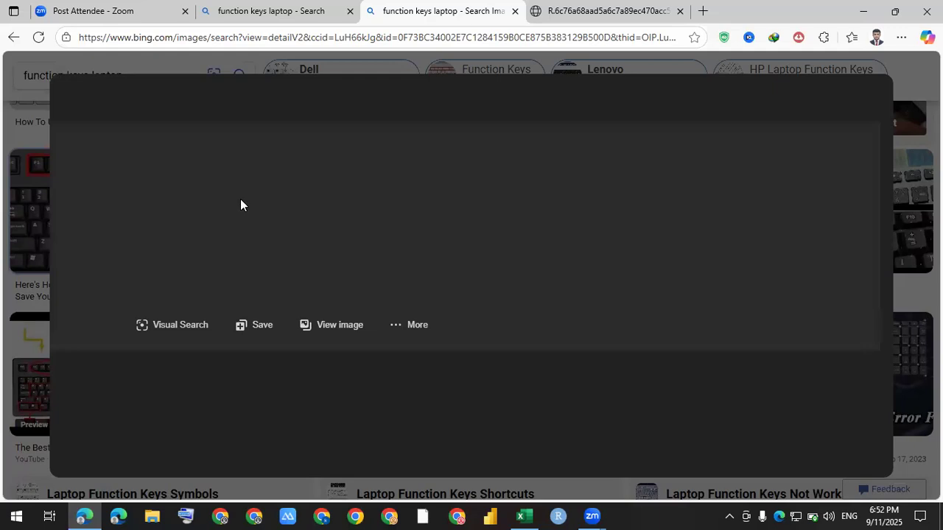
right_click(242, 200)
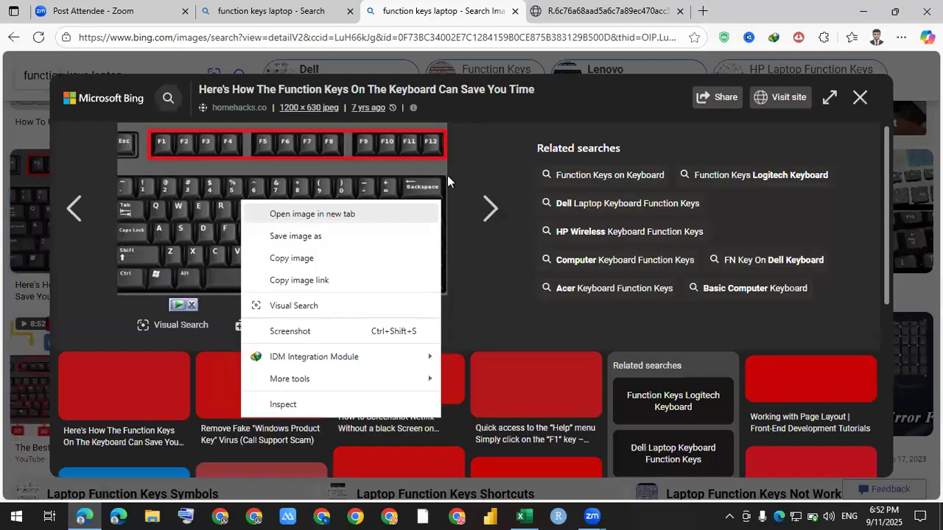
left_click(425, 214)
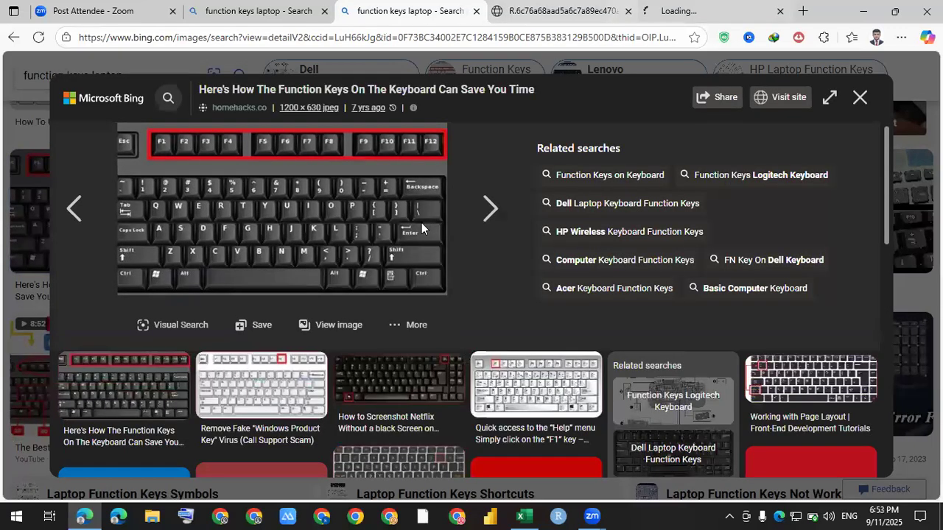
key("ctrl+Tab")
key("ctrl+Tab")
scroll(422, 222, "up", 6)
scroll(244, 161, "down", 1)
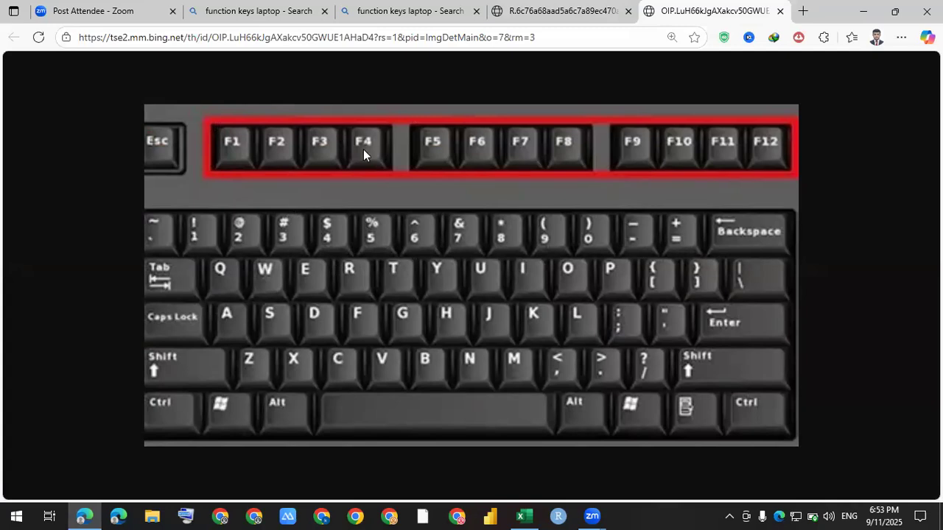
Switch back to Excel and complete the H154 SUMIF with absolute range $B$153:$D$161, criteria G154 and sum range D153:D161.
left_click(524, 517)
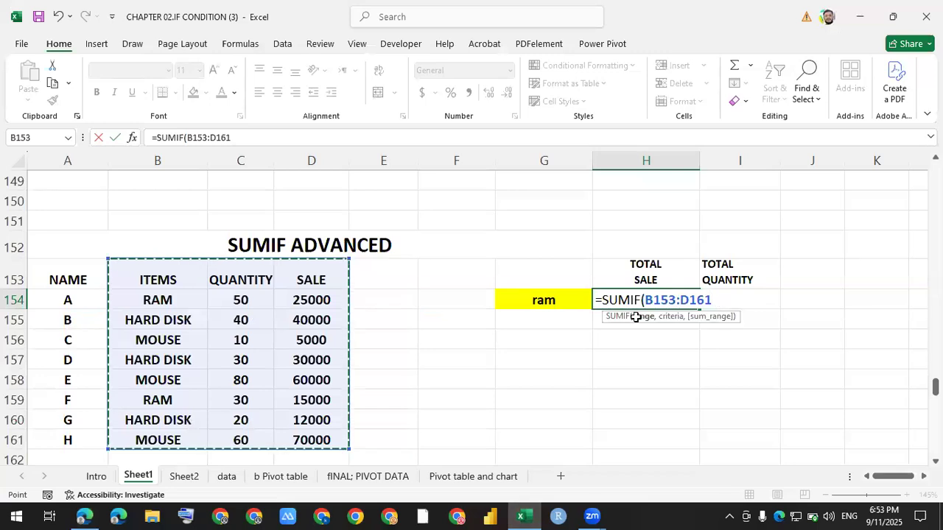
key("F4")
type(",")
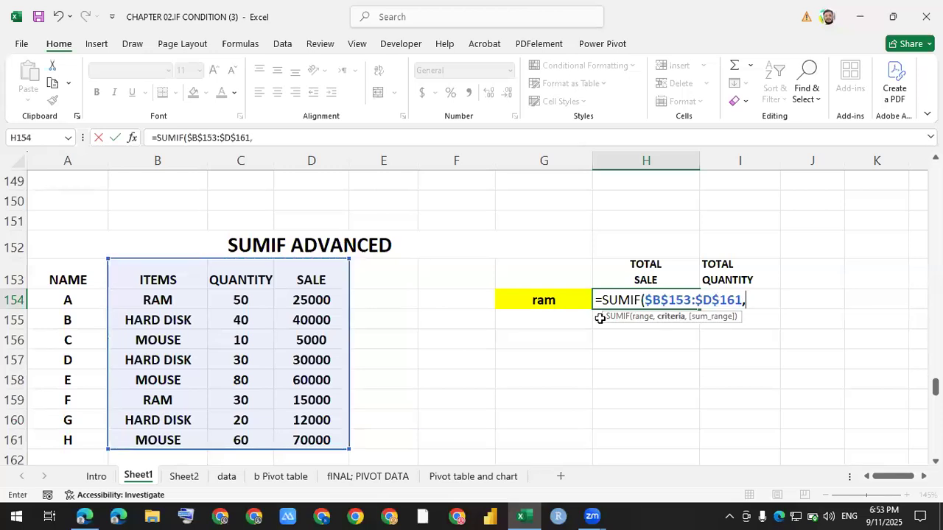
left_click(542, 301)
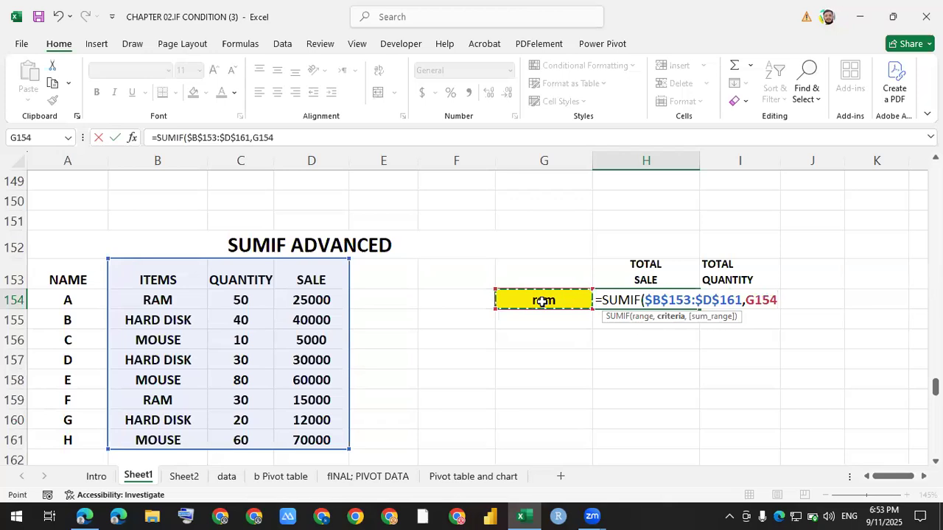
type(",")
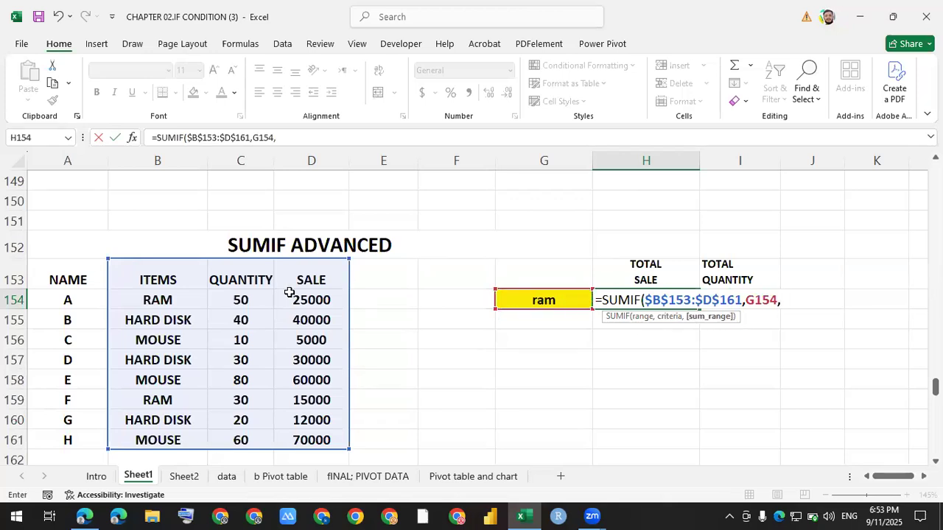
left_click_drag(315, 279, 329, 438)
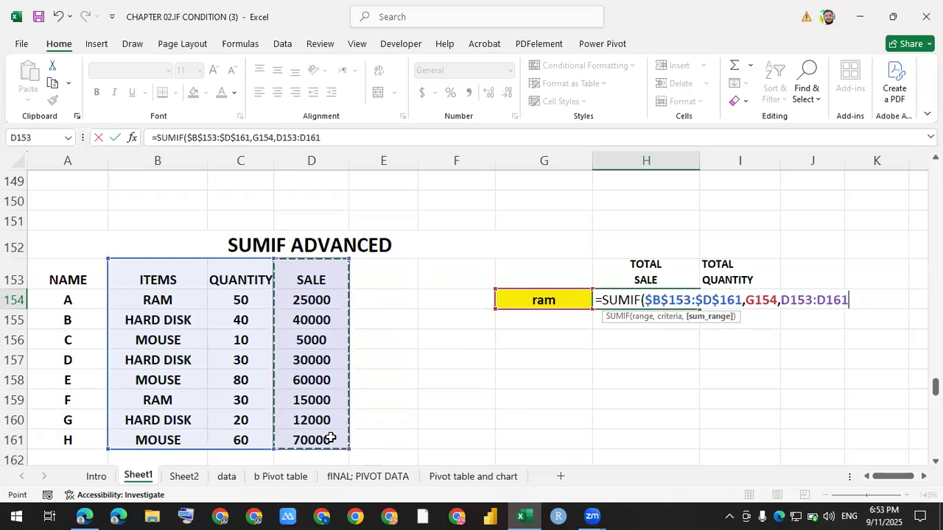
type(")")
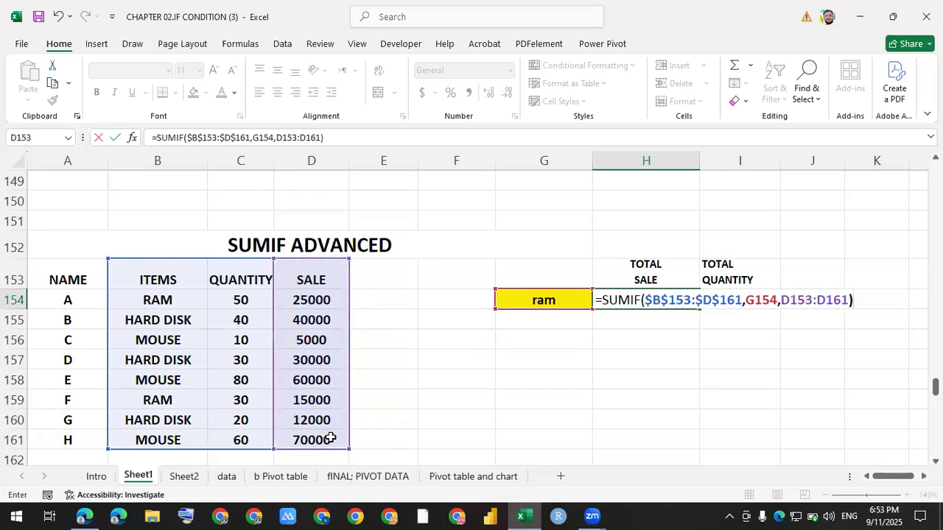
key("Return")
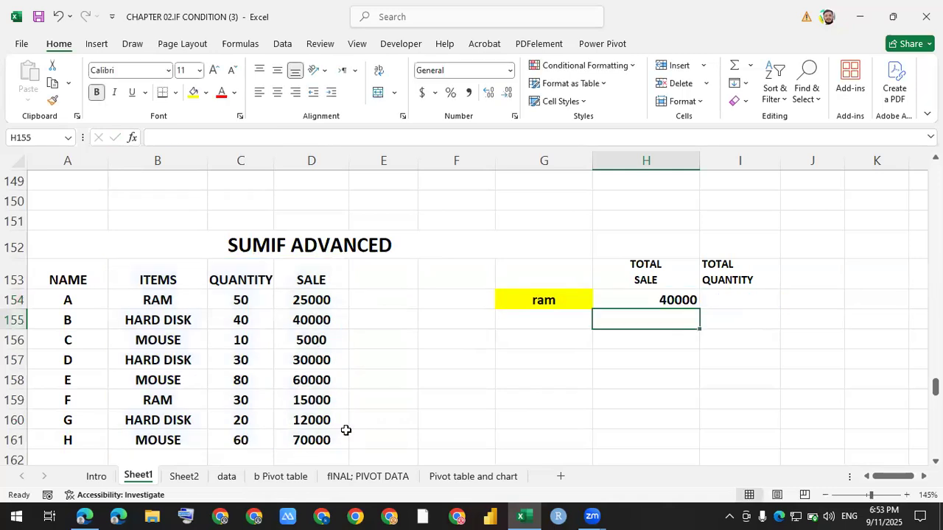
Start a SUMIF formula in TOTAL QUANTITY cell I154, correcting the misspelled function name to =SUMIF(.
left_click(727, 294)
type("=")
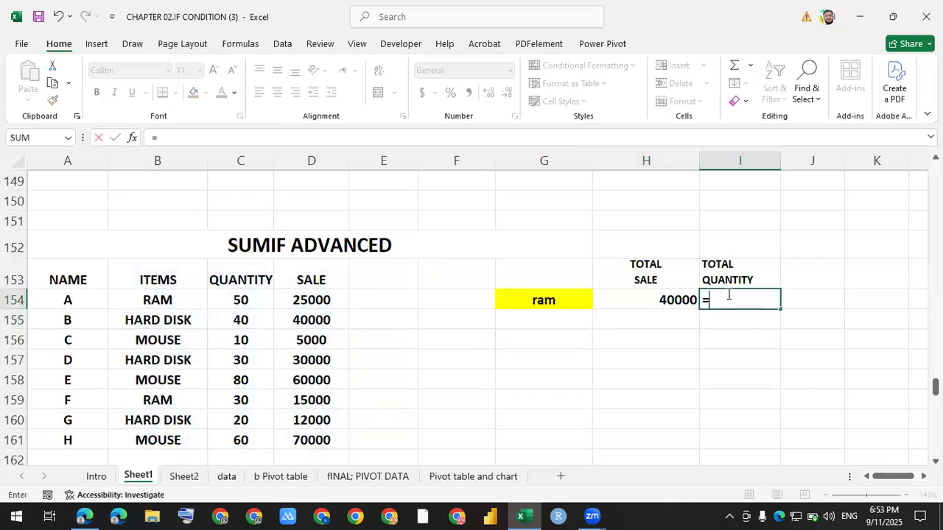
type("SU")
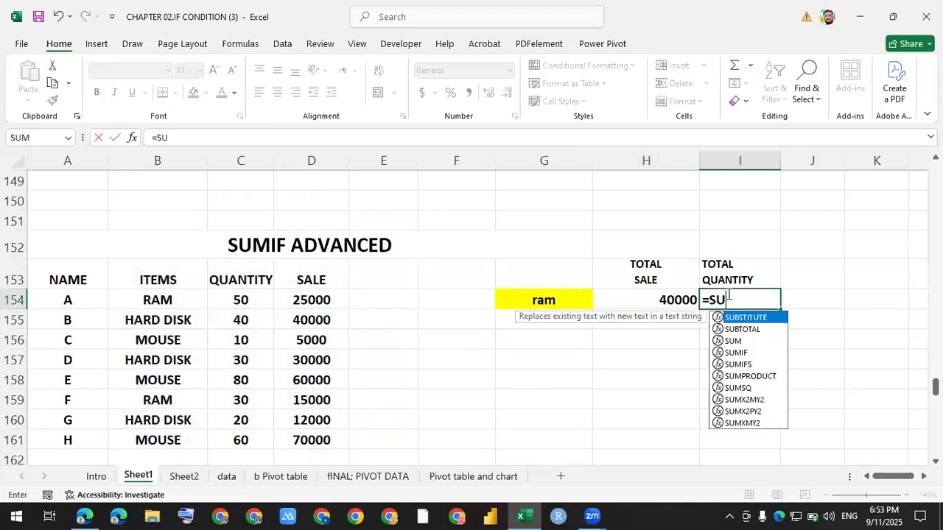
type("MNIF")
key("ctrl+Return")
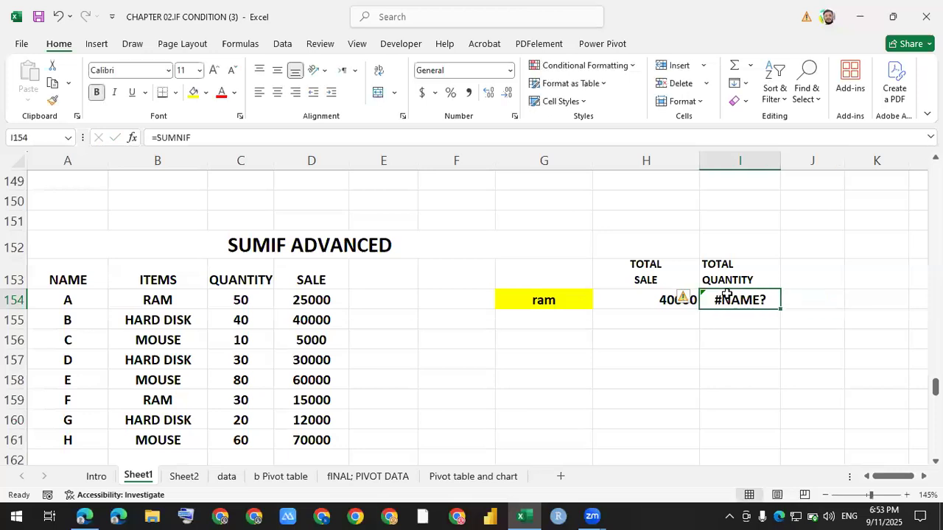
key("F2")
key("BackSpace")
key("BackSpace")
key("BackSpace")
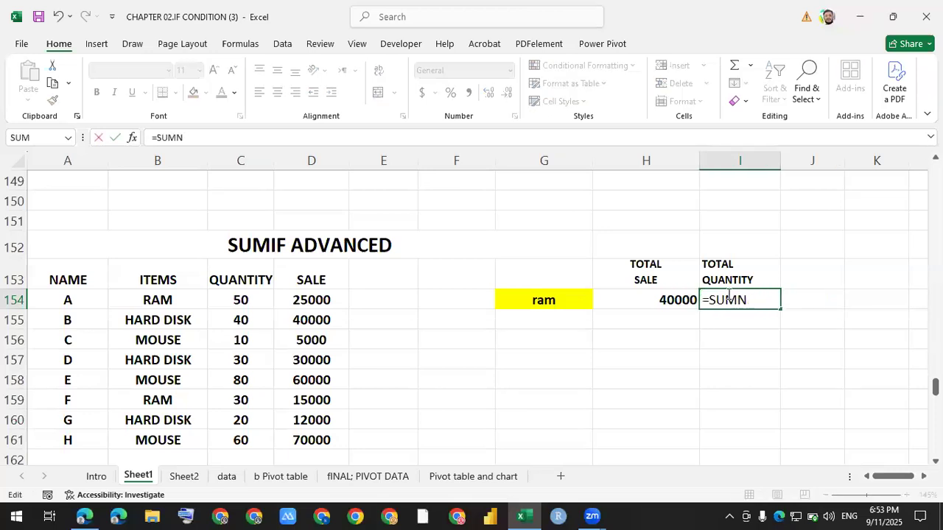
type("IF(")
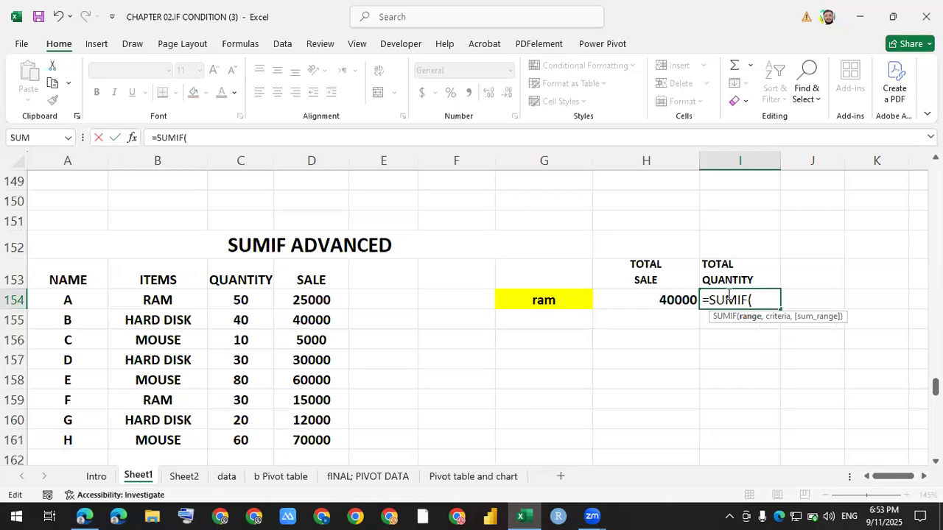
key("Left")
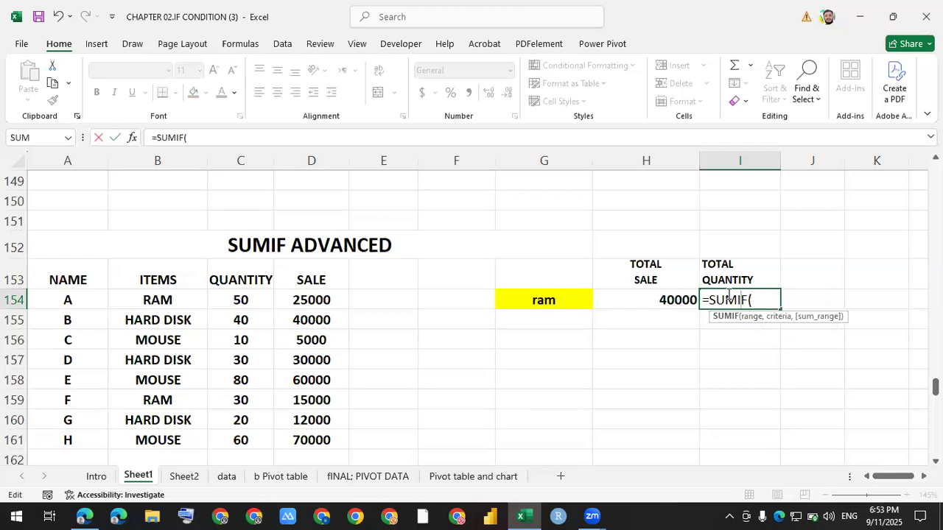
key("Right")
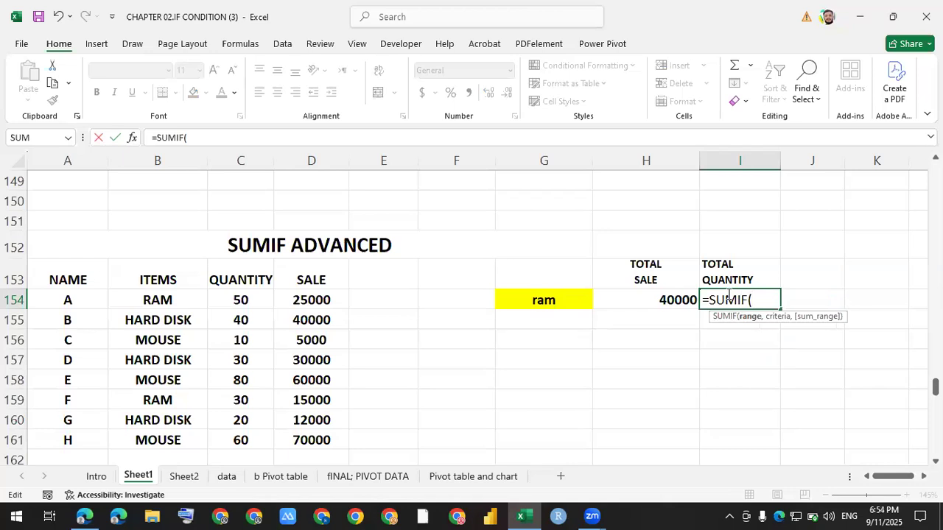
Complete the I154 SUMIF with range B153:D161, criteria G154 and sum range C153:C161.
left_click_drag(155, 275, 294, 431)
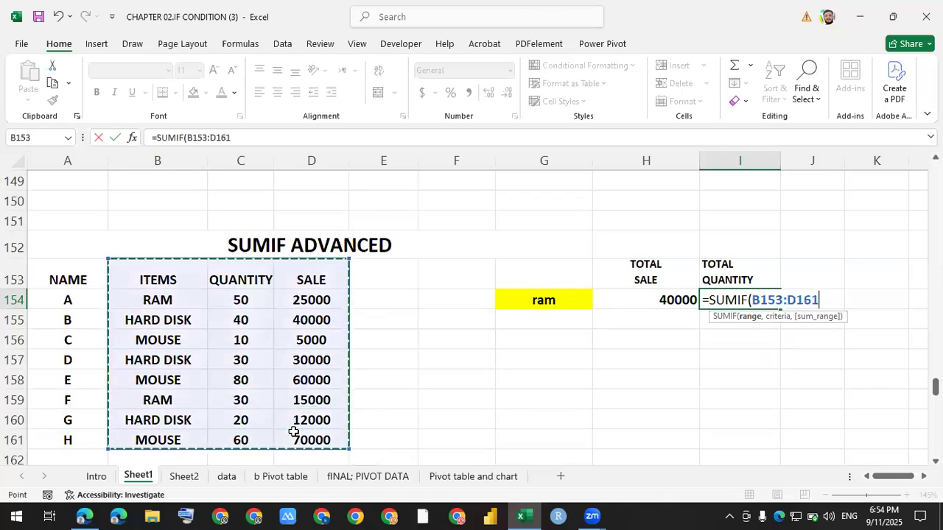
type(",")
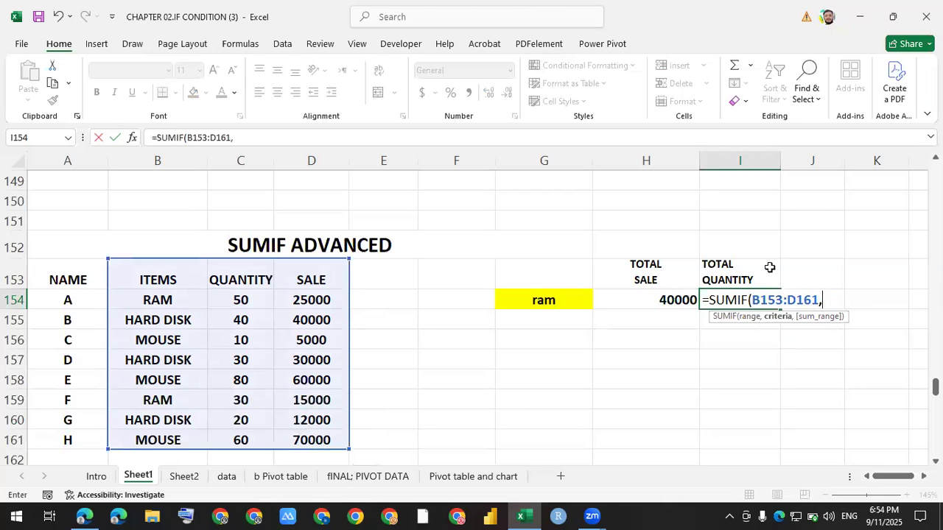
left_click(575, 300)
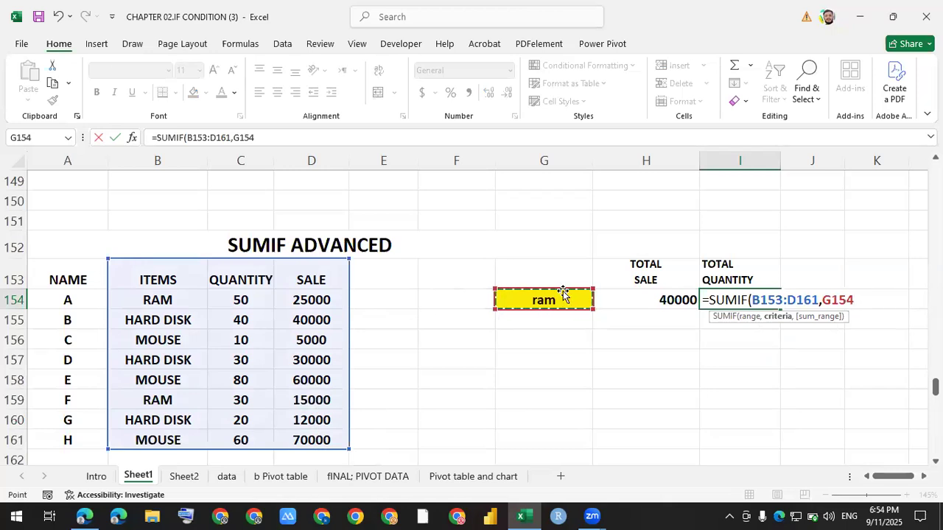
type(",")
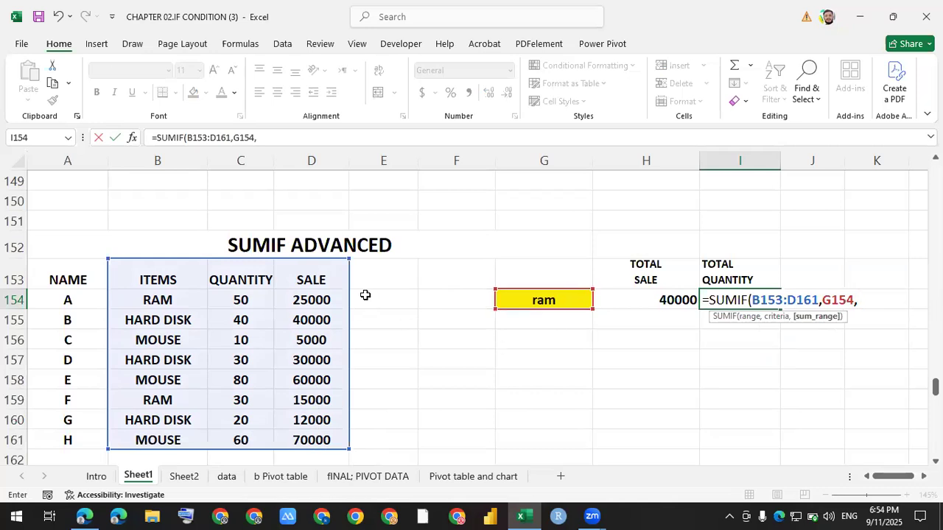
left_click_drag(239, 278, 244, 438)
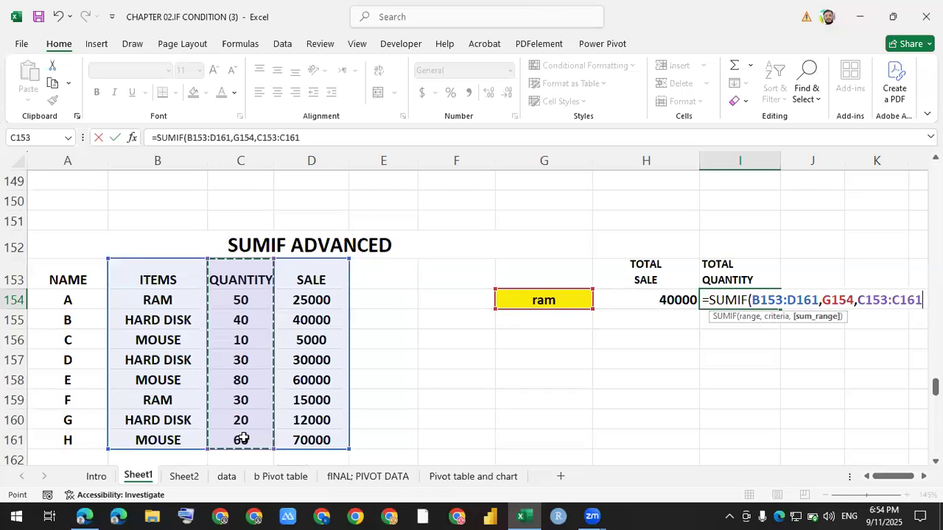
type(")")
key("Return")
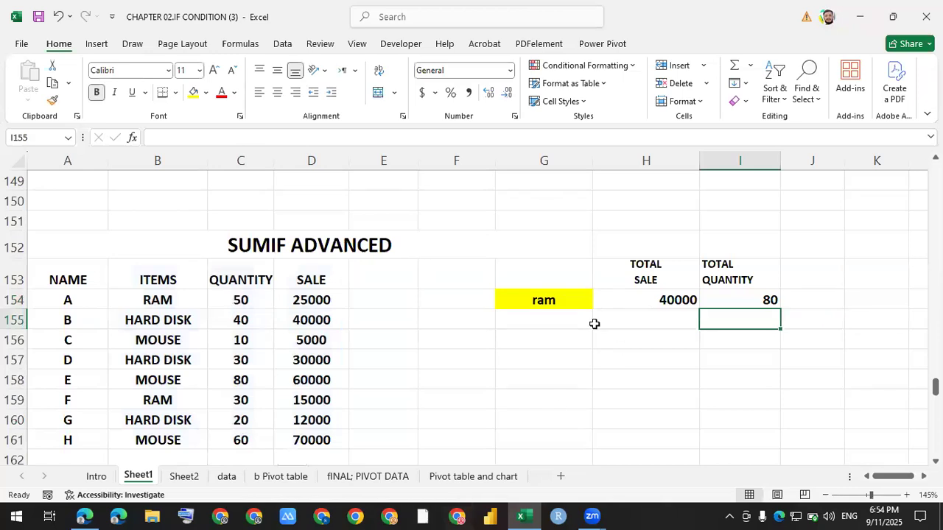
Review the formulas in H154 and I154 against the two RAM rows, B154:D154 and B159:D159.
left_click(635, 298)
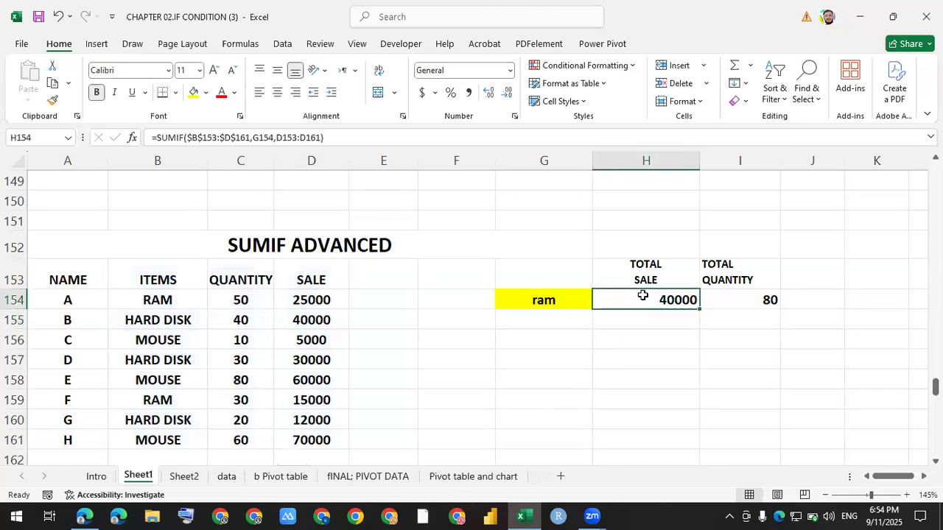
left_click(751, 299)
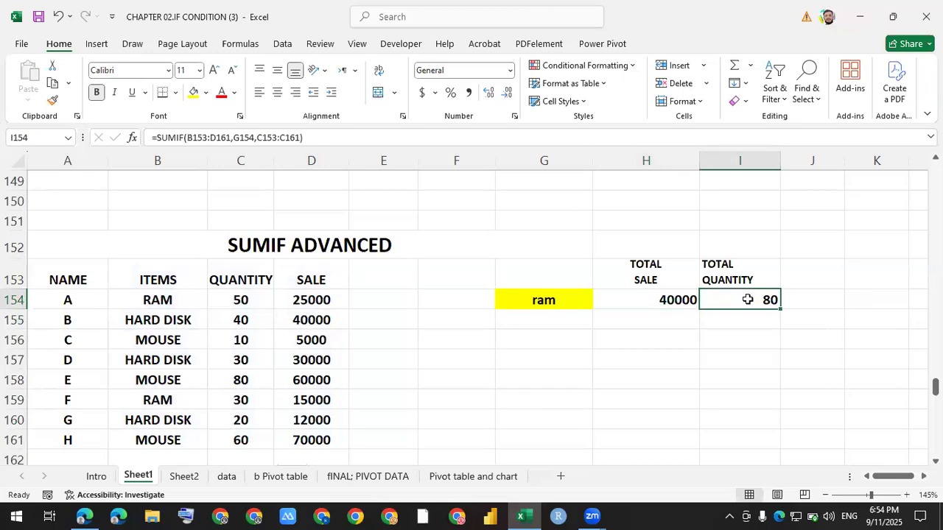
left_click(638, 398)
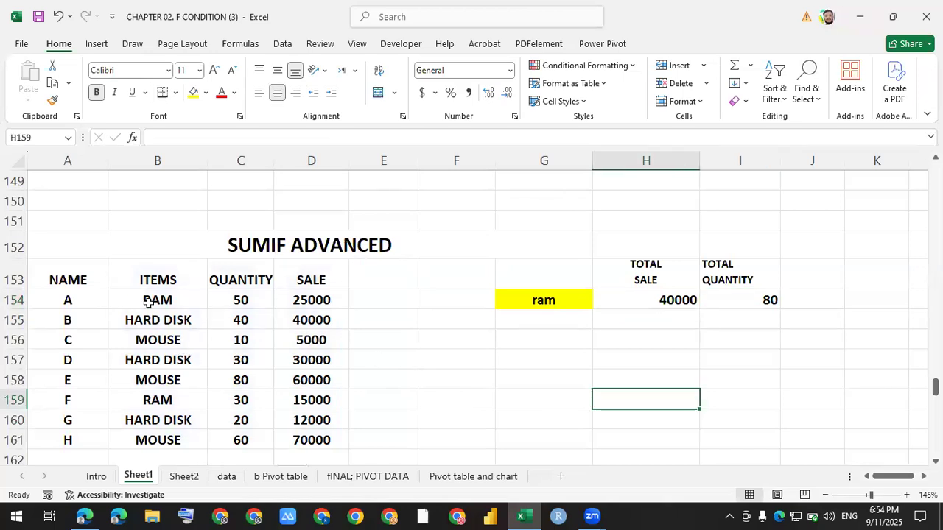
left_click_drag(157, 300, 319, 301)
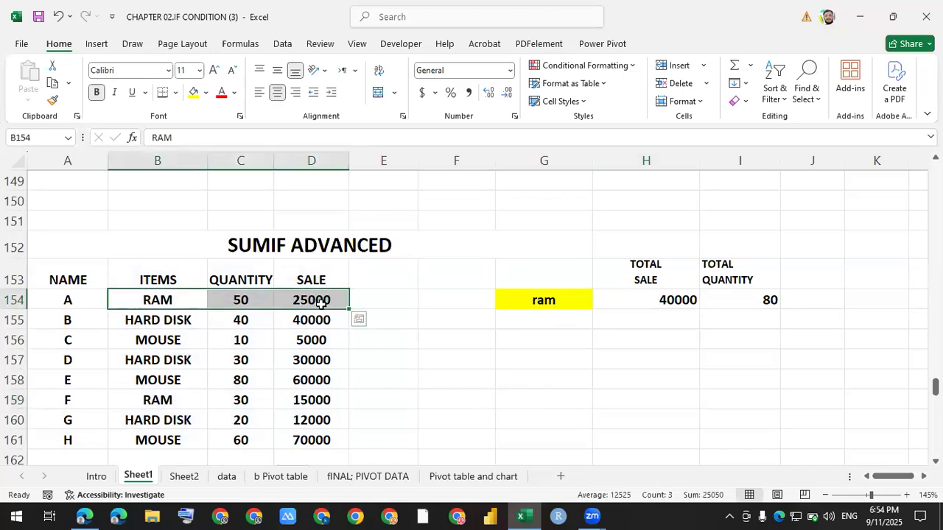
left_click_drag(157, 400, 323, 398)
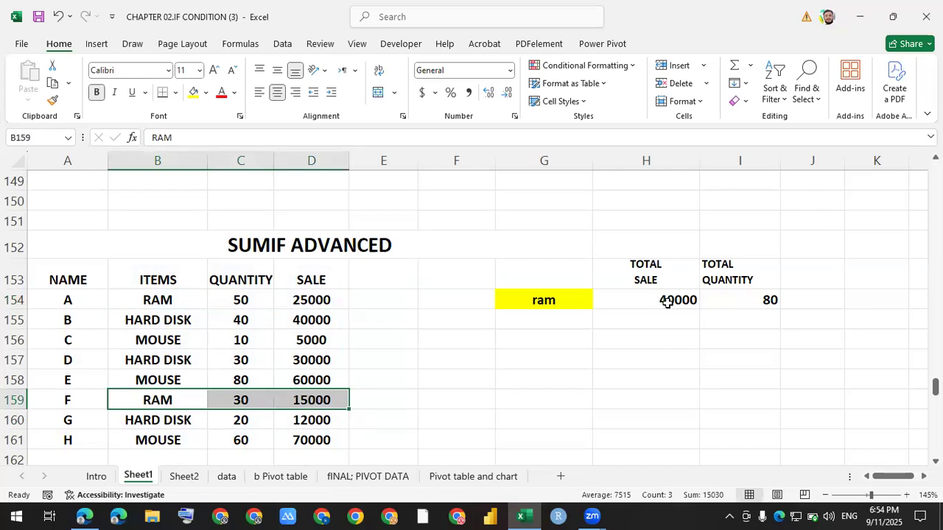
left_click(759, 302)
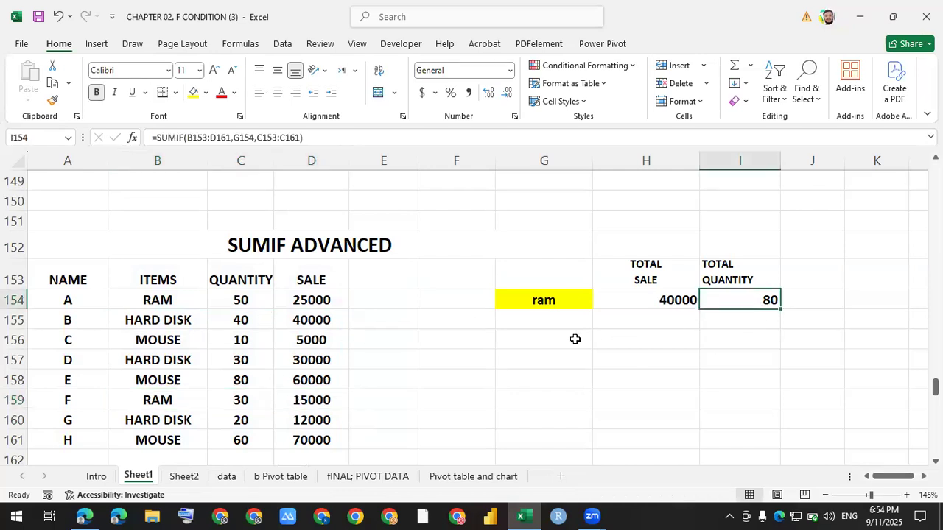
Replace the criteria item in G154 with HARD DISK to test the SUMIF formulas.
left_click(549, 301)
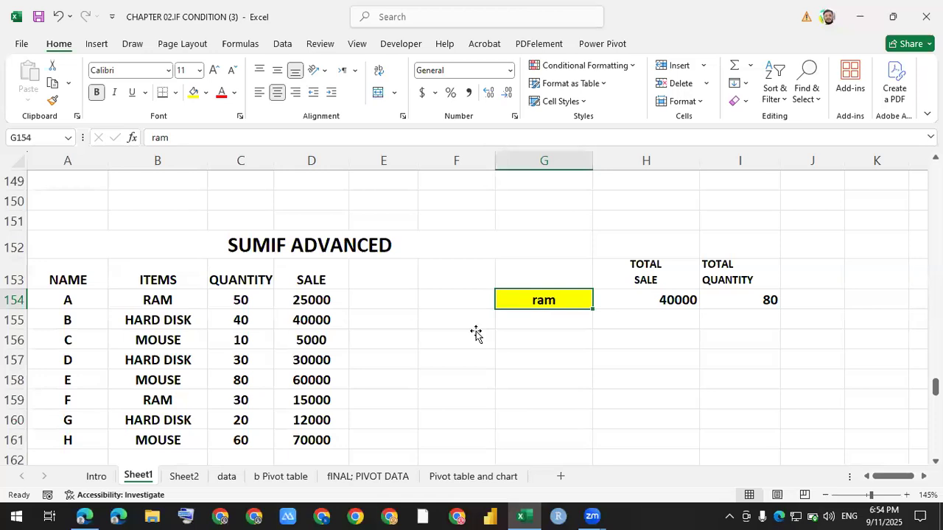
key("BackSpace")
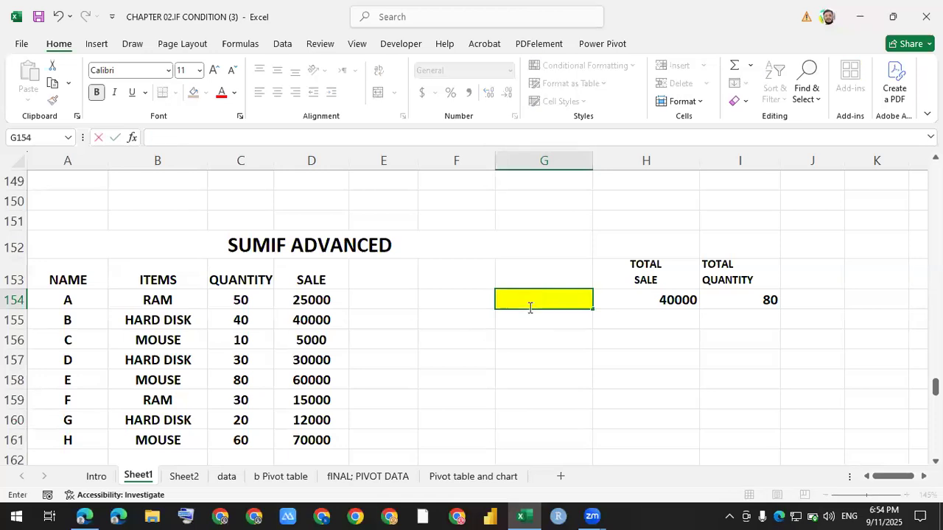
type("HARD DISK")
key("Return")
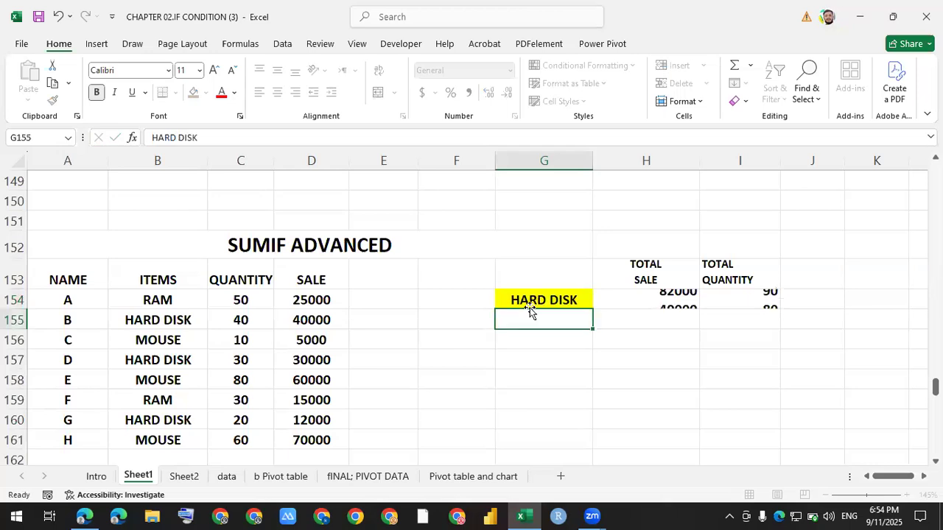
left_click(541, 343)
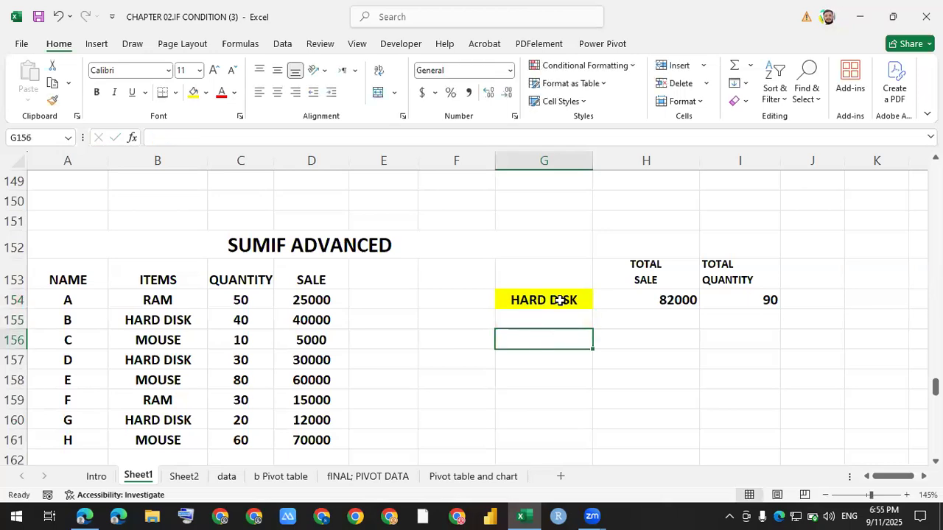
Set the criteria item in G154 to MOUSE and check the total sale and total quantity block beside it.
left_click(560, 300)
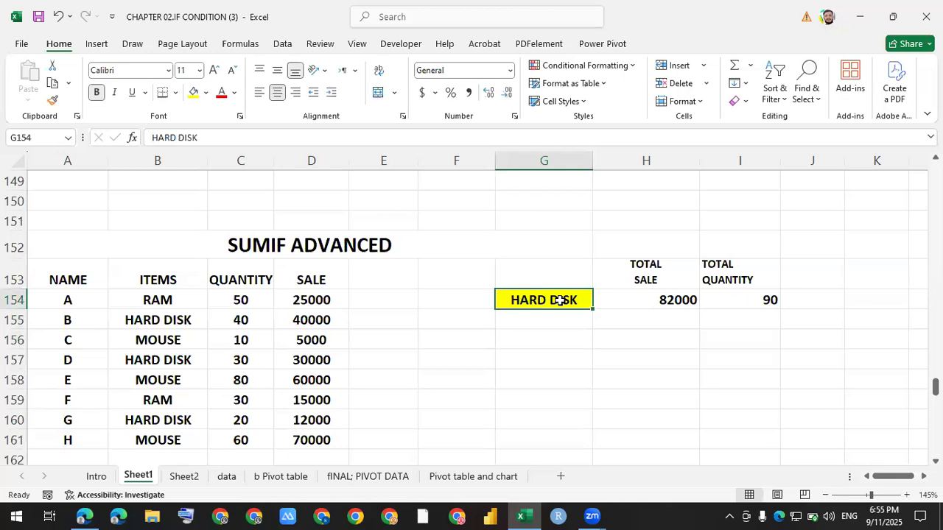
type("MOUSE")
key("Return")
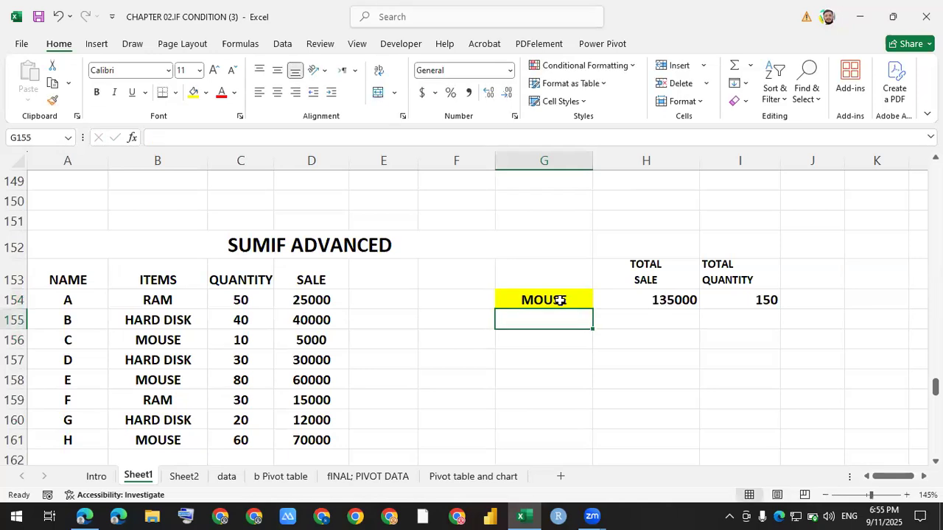
left_click(597, 402)
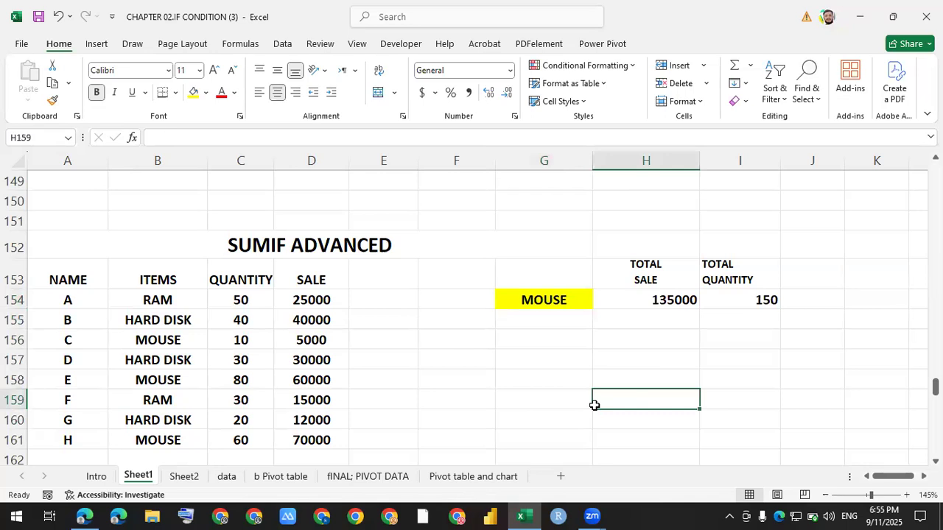
left_click_drag(549, 284, 747, 333)
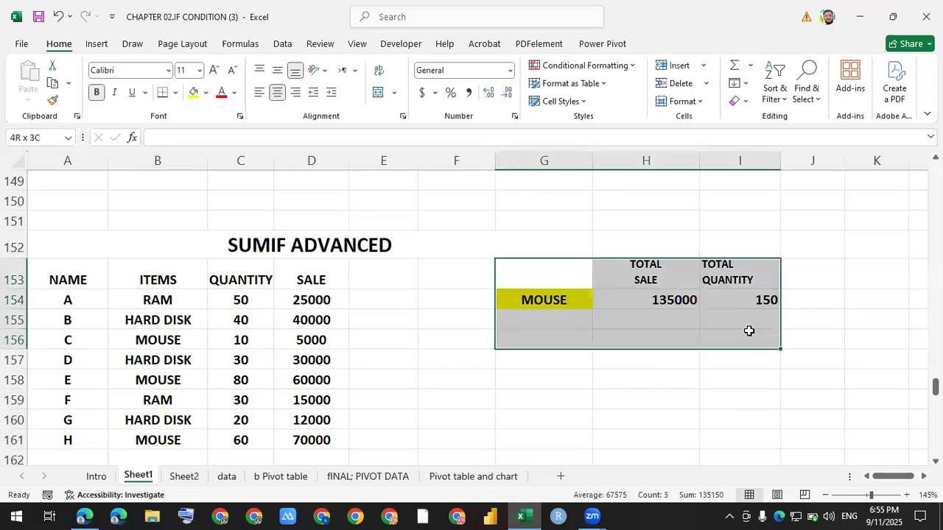
left_click(726, 387)
Auto-fit column B so the full item names show in the COUNTIF ADVANCED table.
scroll(555, 376, "down", 4)
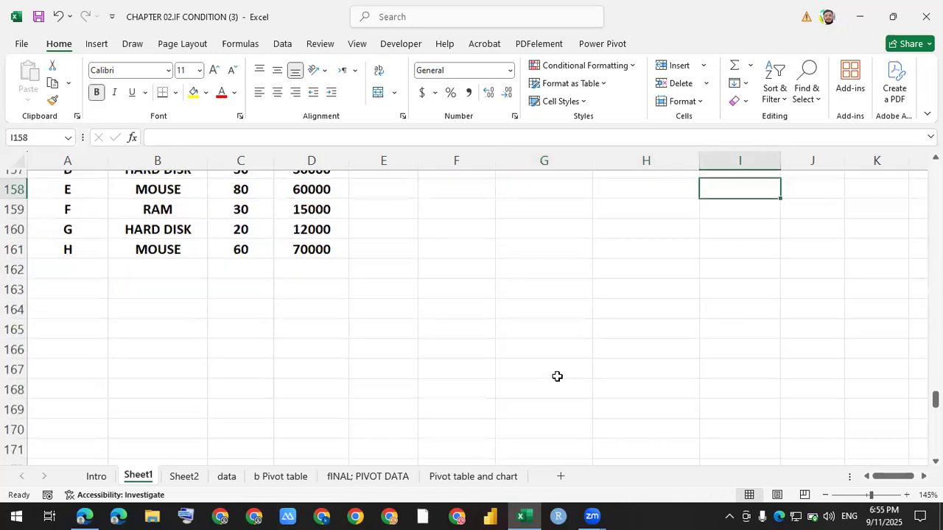
scroll(555, 376, "down", 8)
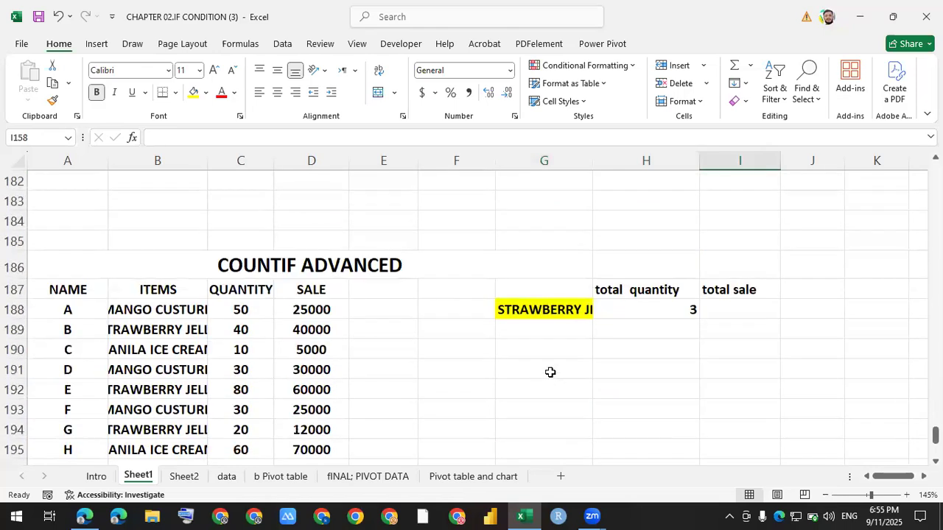
scroll(550, 372, "down", 1)
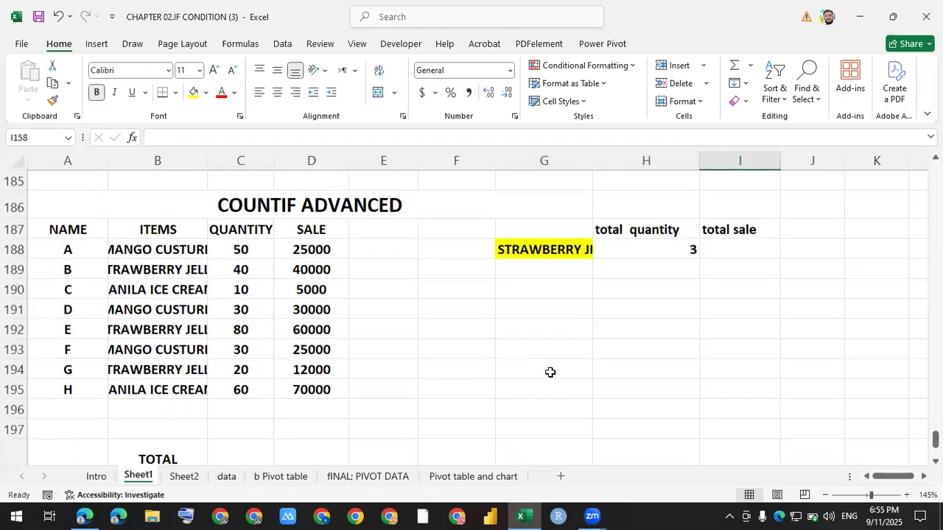
double_click(207, 160)
left_click(578, 344)
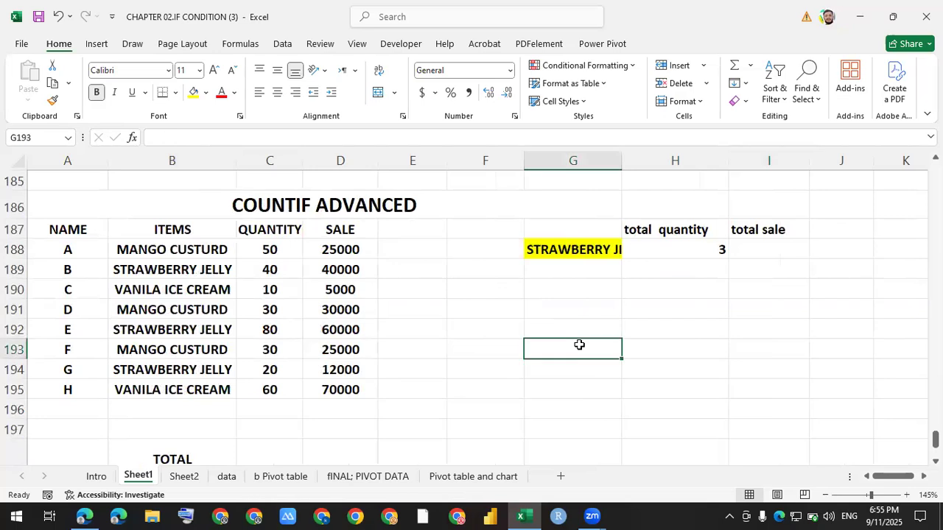
Clear H188:I188, narrow column F and widen column G so the item name in G188 fits.
left_click(775, 257, "shift")
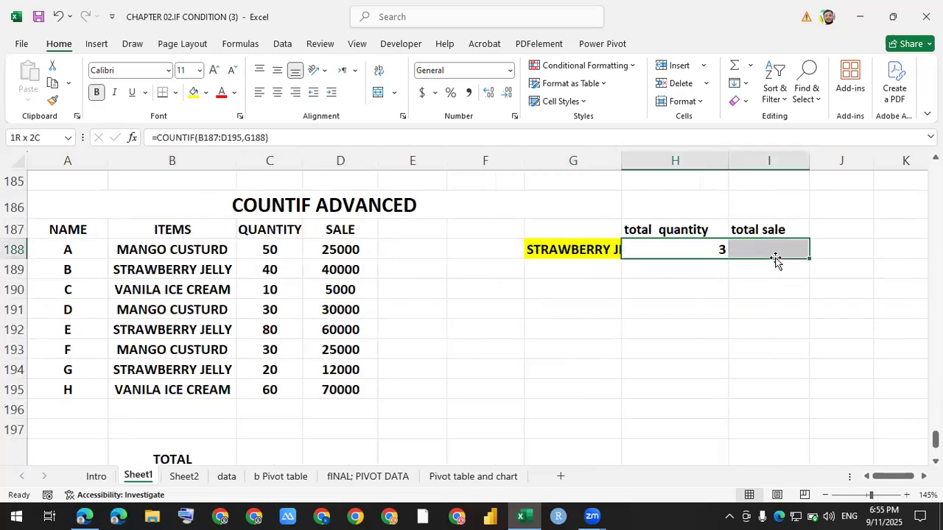
key("Delete")
left_click(721, 283)
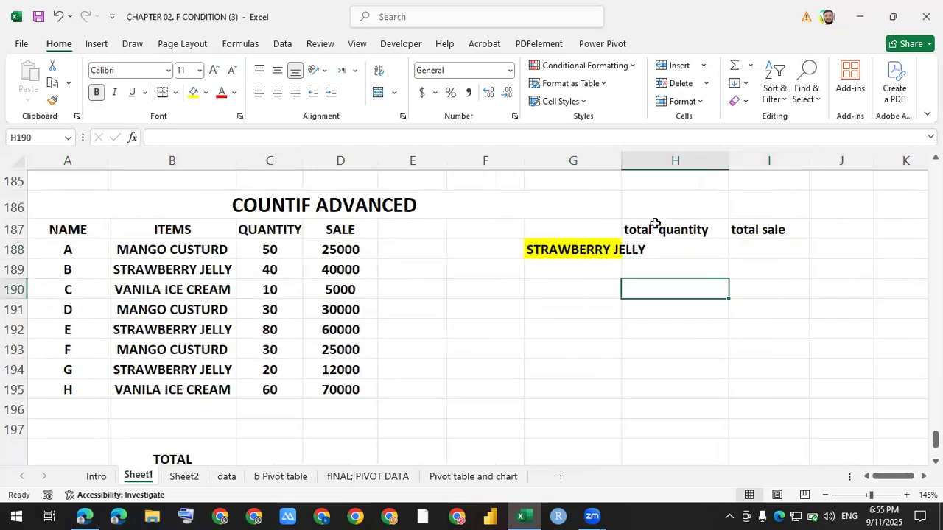
left_click_drag(521, 163, 480, 164)
left_click_drag(578, 163, 609, 163)
left_click(673, 247)
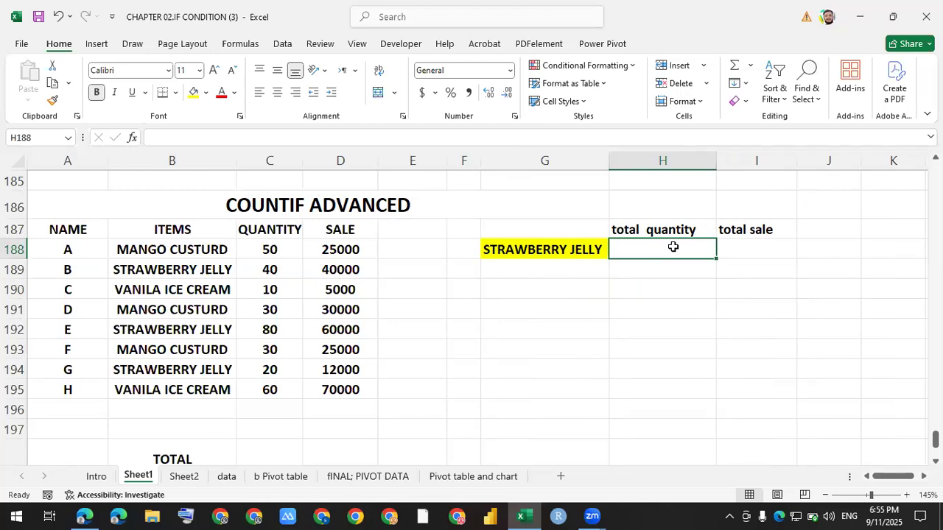
type("=S")
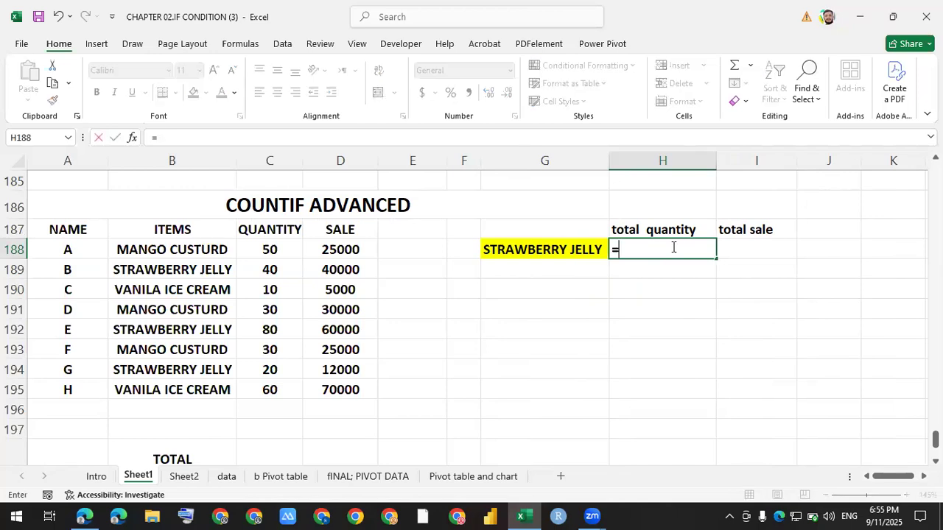
key("Escape")
key("Escape")
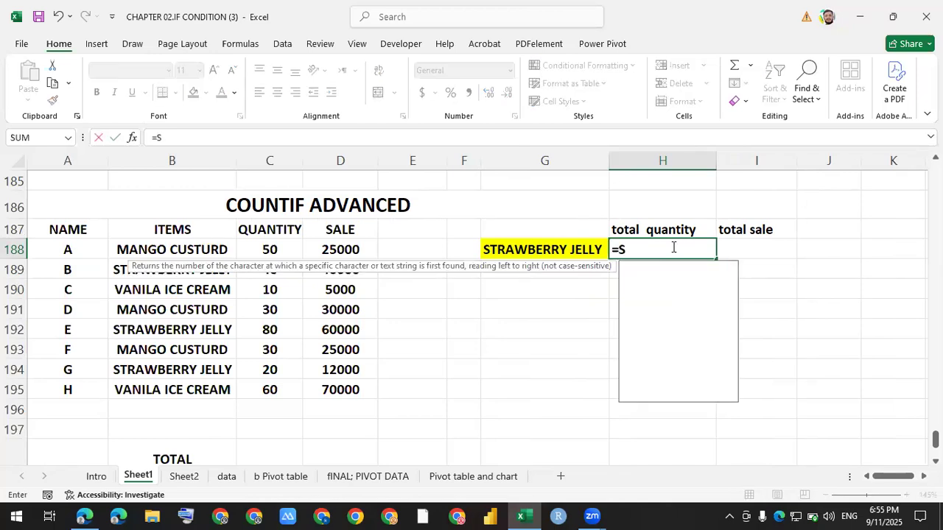
type("COUNTIF")
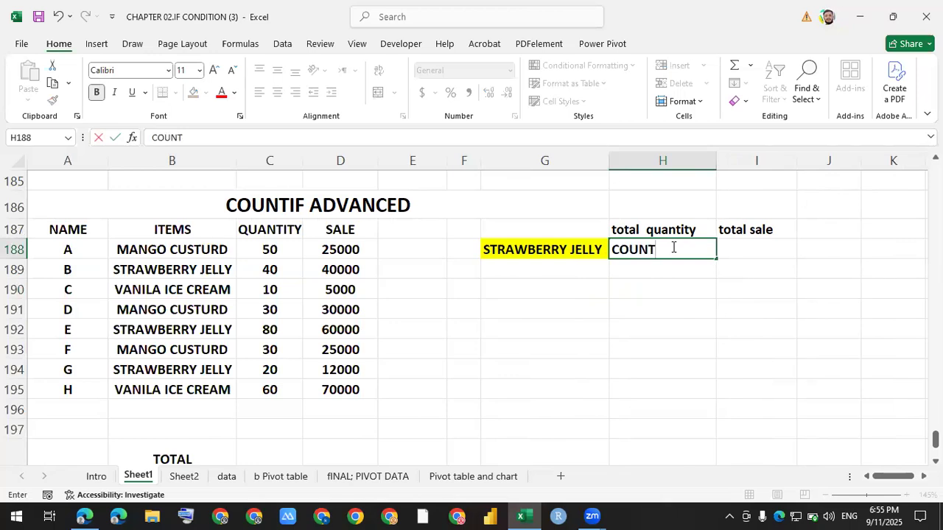
key("Tab")
Replace the content of total quantity cell H188 with a COUNTIF formula using range B187:D195 and criteria G188.
left_click(672, 249)
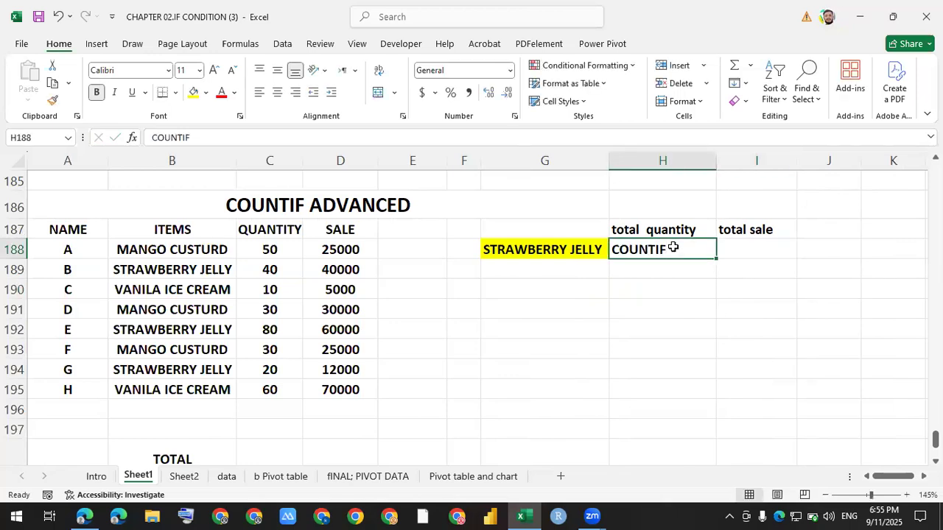
key("BackSpace")
type("=CO8UN")
key("BackSpace")
key("BackSpace")
key("BackSpace")
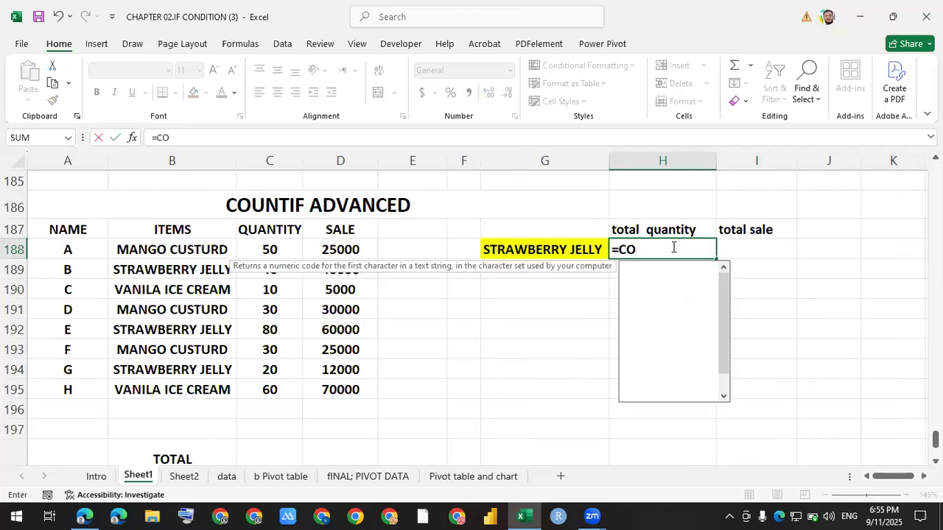
type("UNTIF(")
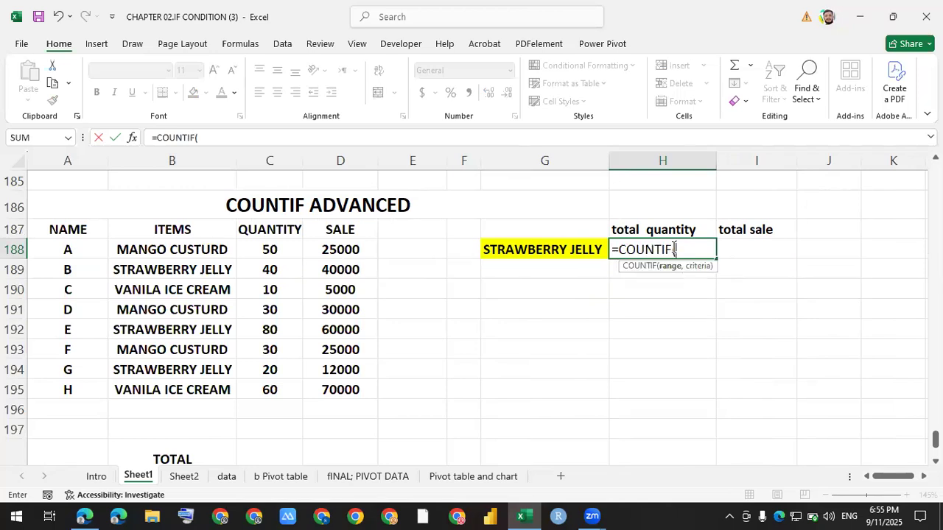
left_click_drag(139, 231, 318, 385)
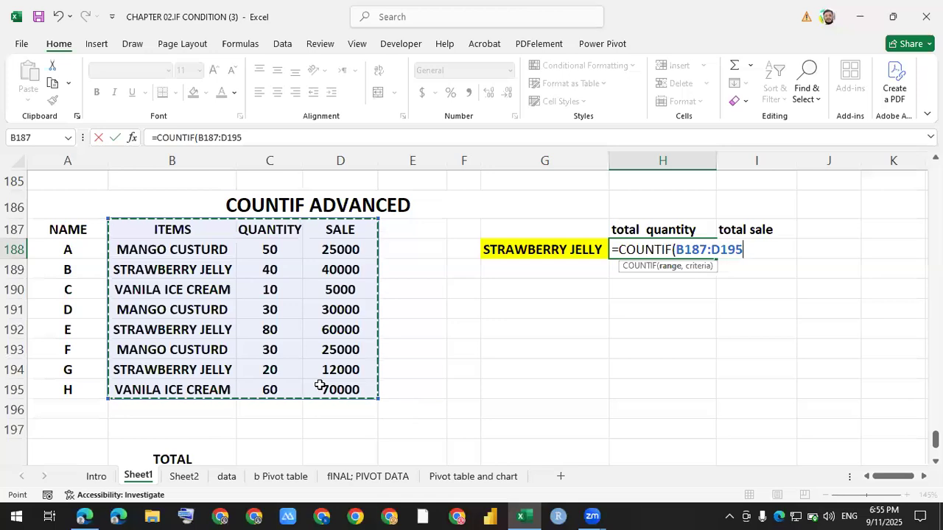
type(",")
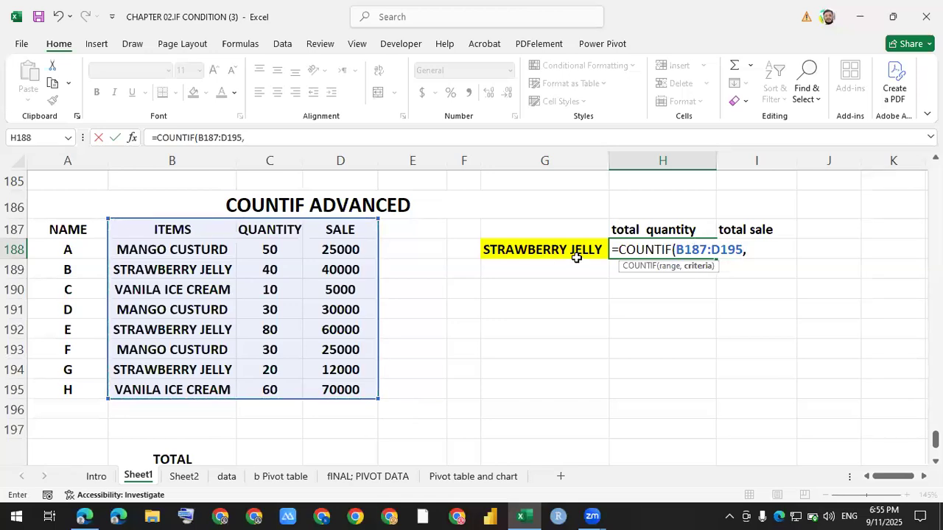
left_click(508, 251)
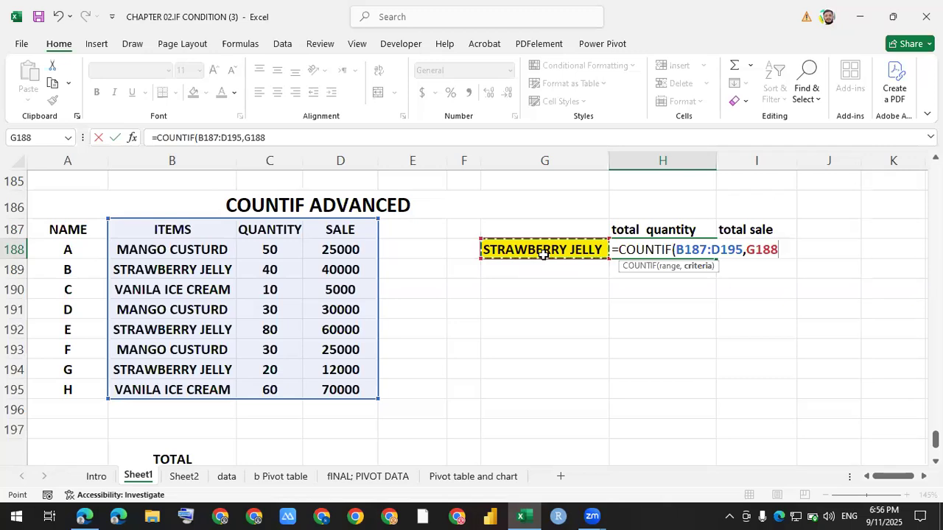
key("Return")
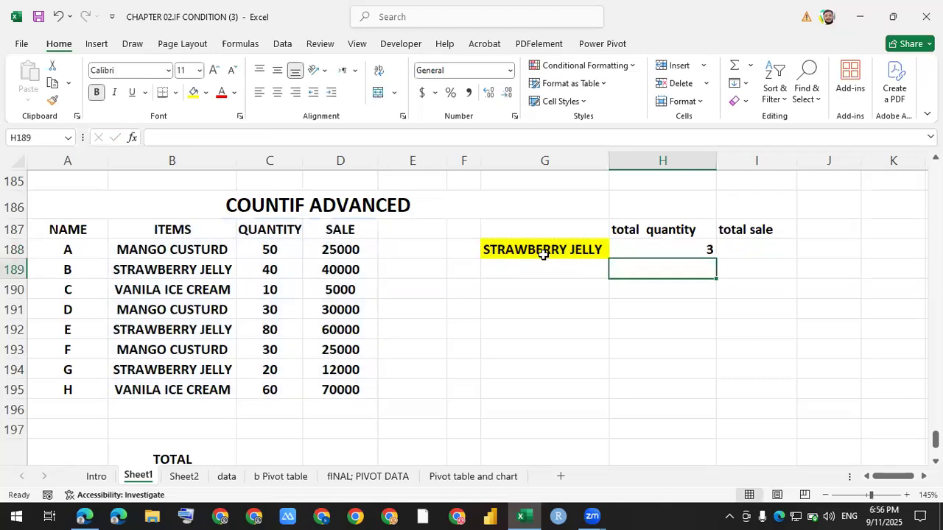
Check the COUNTIF in H188 against the STRAWBERRY JELLY rows 189, 192 and 194.
left_click(671, 249)
left_click_drag(147, 269, 355, 271)
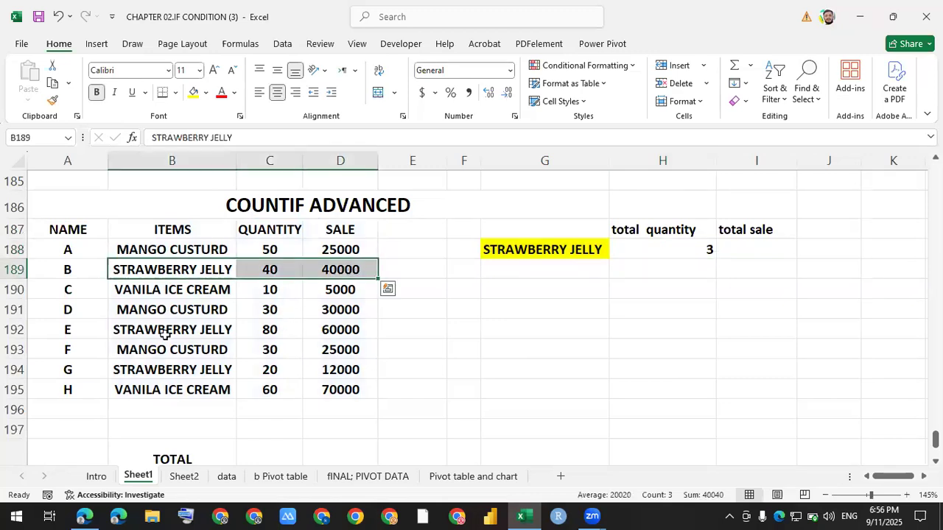
left_click_drag(121, 329, 319, 328)
left_click_drag(118, 371, 342, 367)
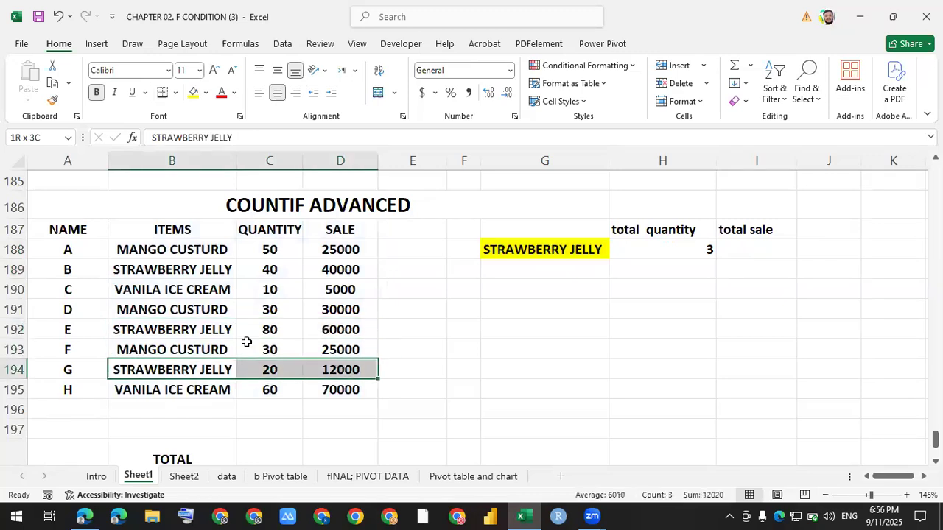
left_click_drag(190, 330, 346, 330)
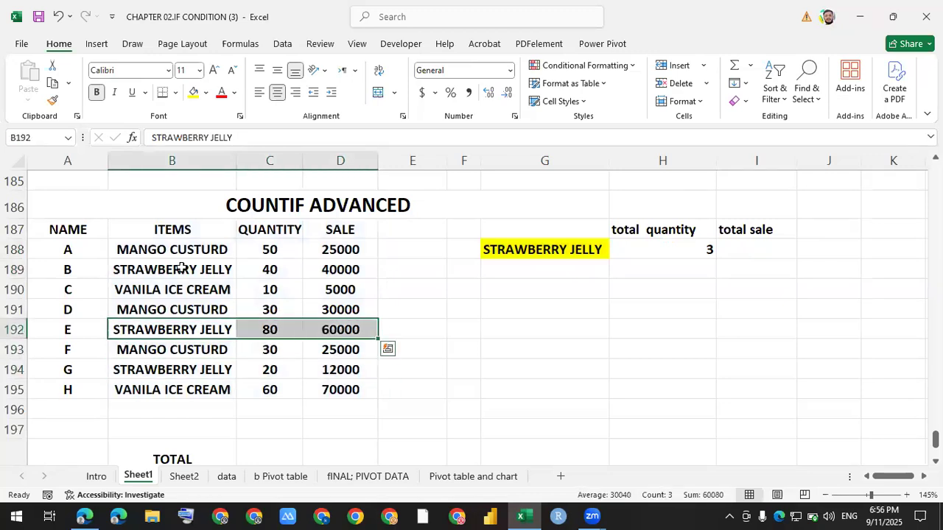
left_click_drag(184, 271, 348, 273)
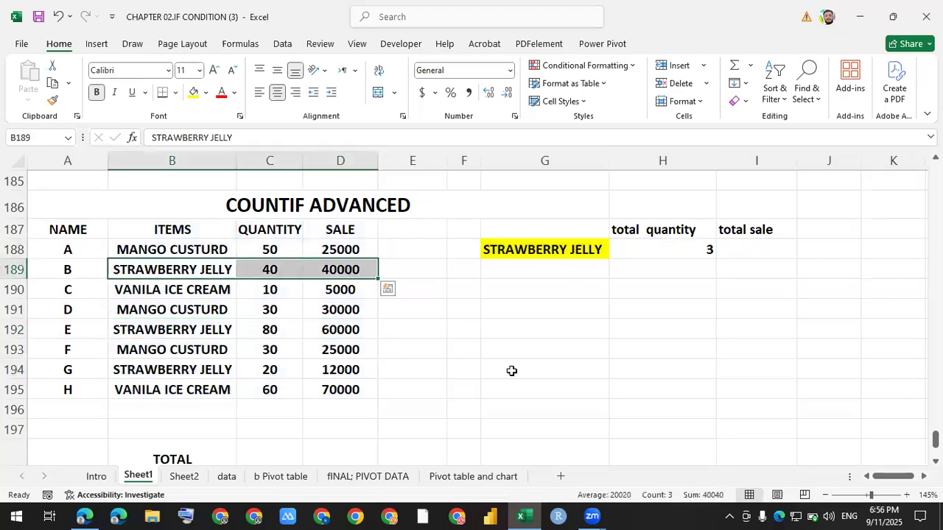
left_click(511, 371)
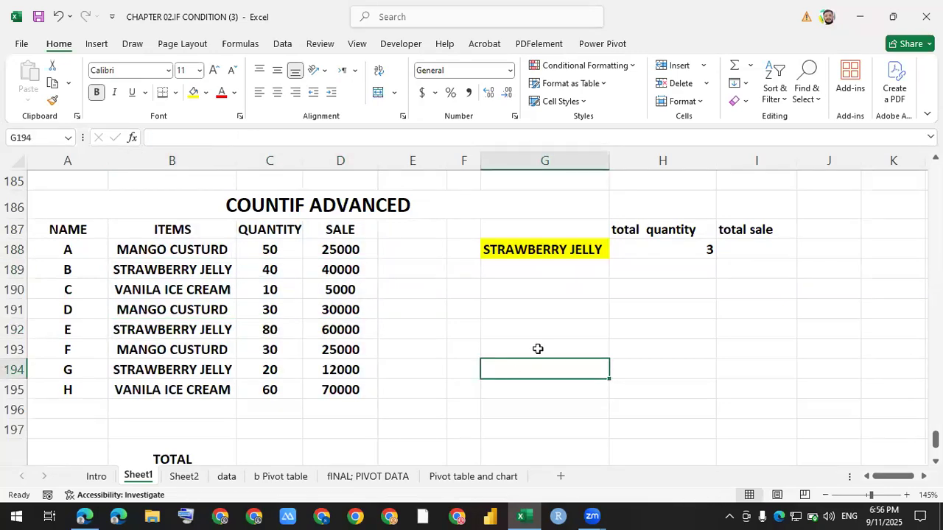
left_click(531, 324)
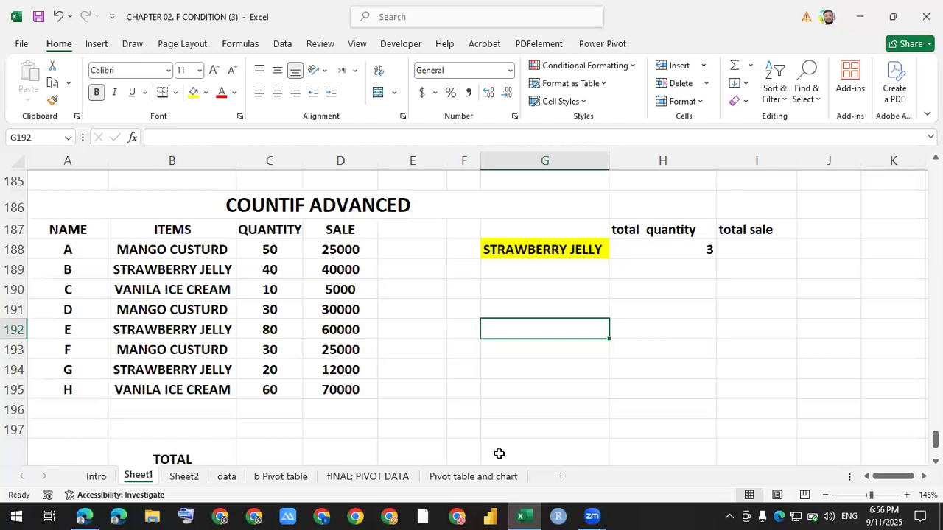
left_click(671, 314)
left_click(768, 349)
left_click(673, 420)
left_click(508, 429)
Look over the TOTAL TRANSACTIONS table below the COUNTIF data, and open Sheet2.
scroll(450, 364, "down", 2)
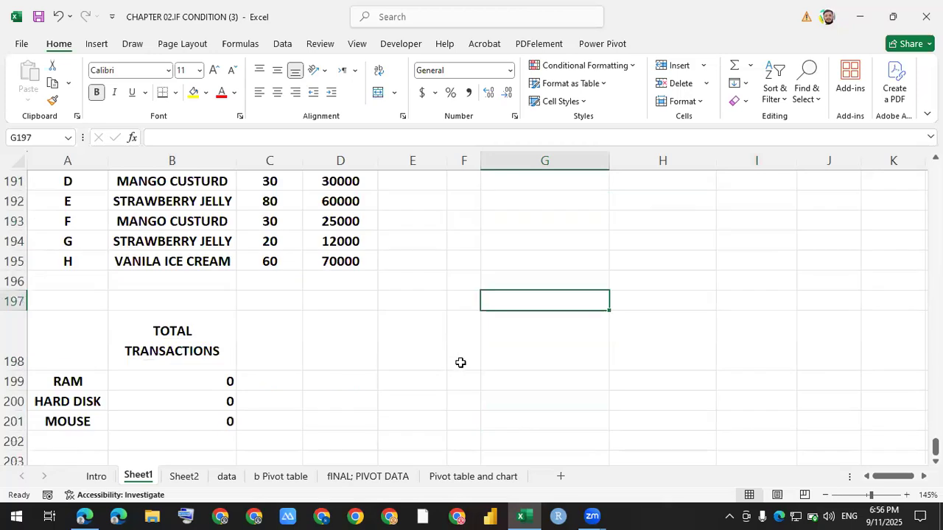
scroll(457, 361, "down", 1)
scroll(455, 359, "up", 2)
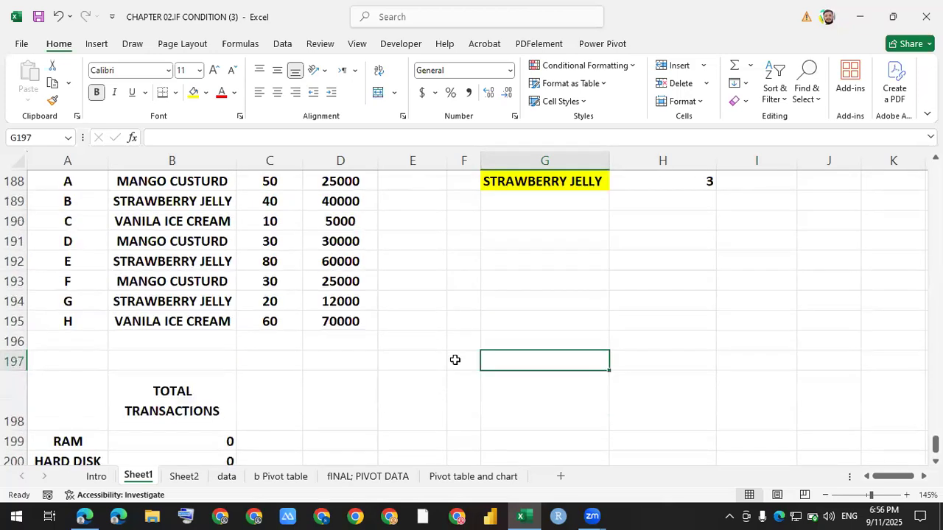
scroll(454, 359, "up", 2)
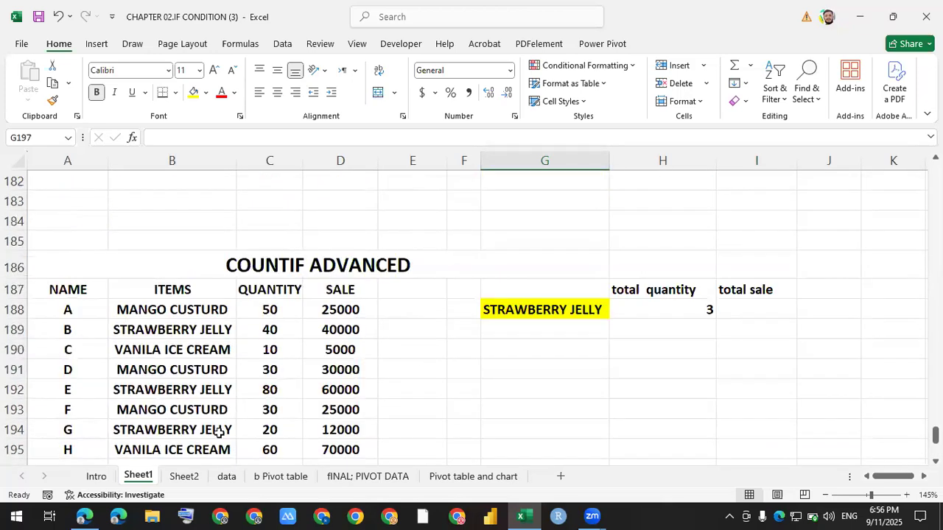
left_click(184, 477)
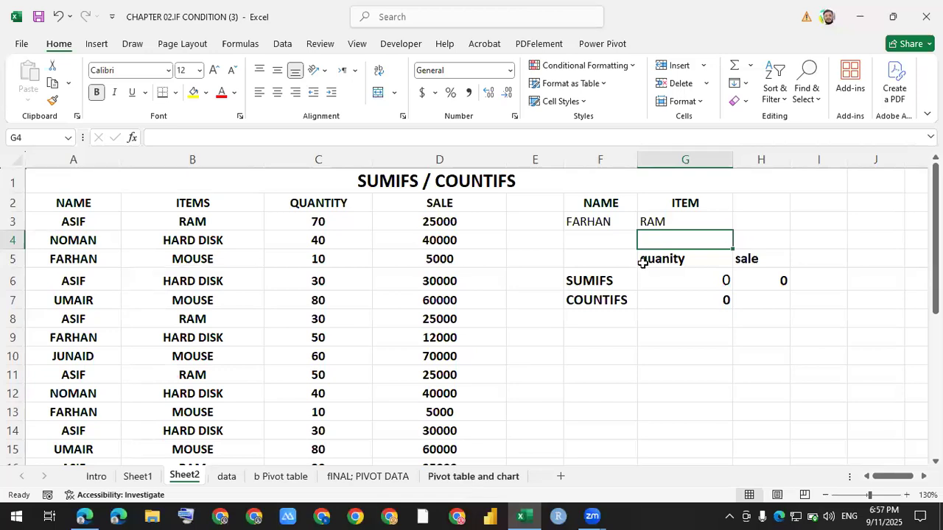
Clear the name and item inputs in F3:G3 and the SUMIFS and COUNTIFS results in G6:H7.
left_click_drag(600, 221, 685, 219)
key("Delete")
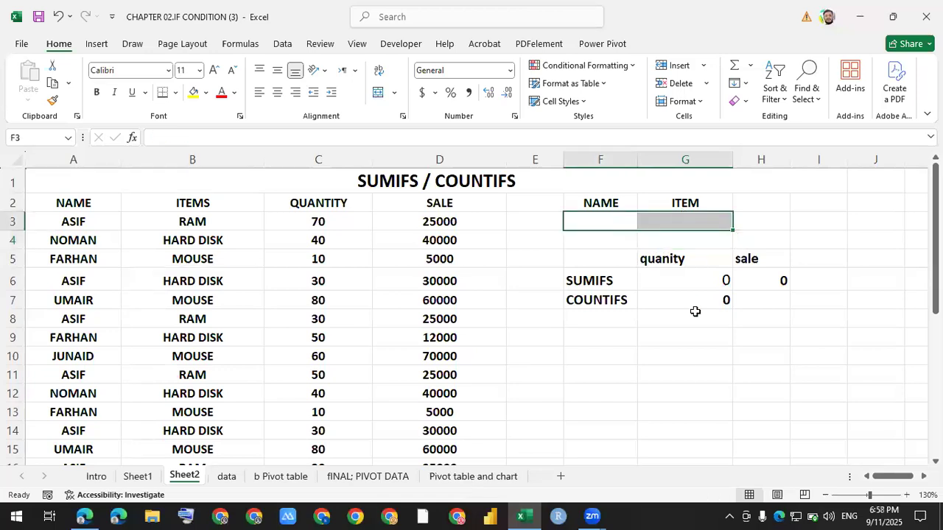
left_click_drag(691, 280, 790, 315)
key("Delete")
left_click(781, 379)
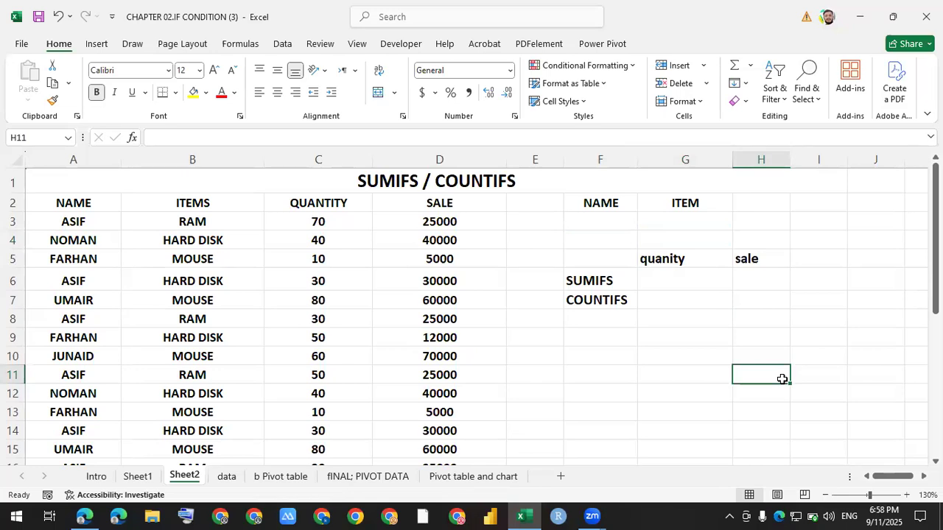
left_click(685, 383)
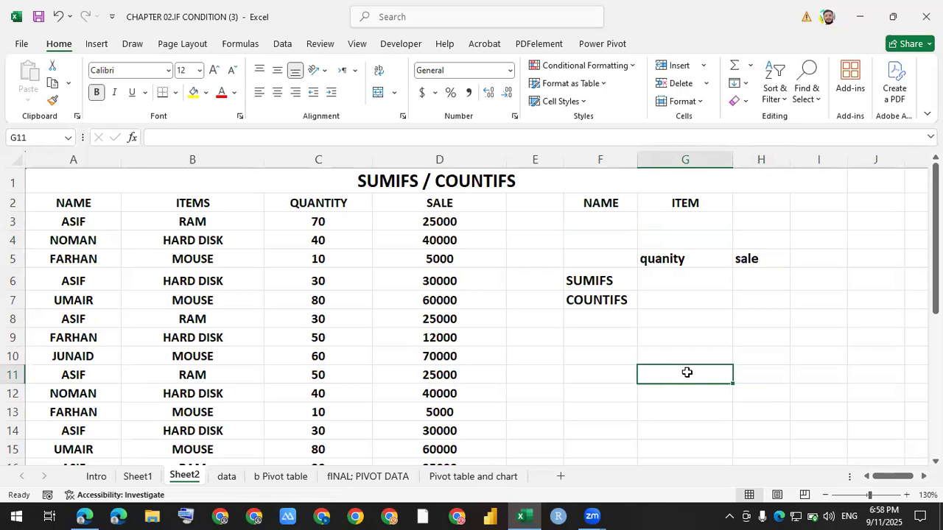
Apply all borders to the name and item input cells F3:G3.
left_click(666, 279)
left_click_drag(609, 223, 684, 214)
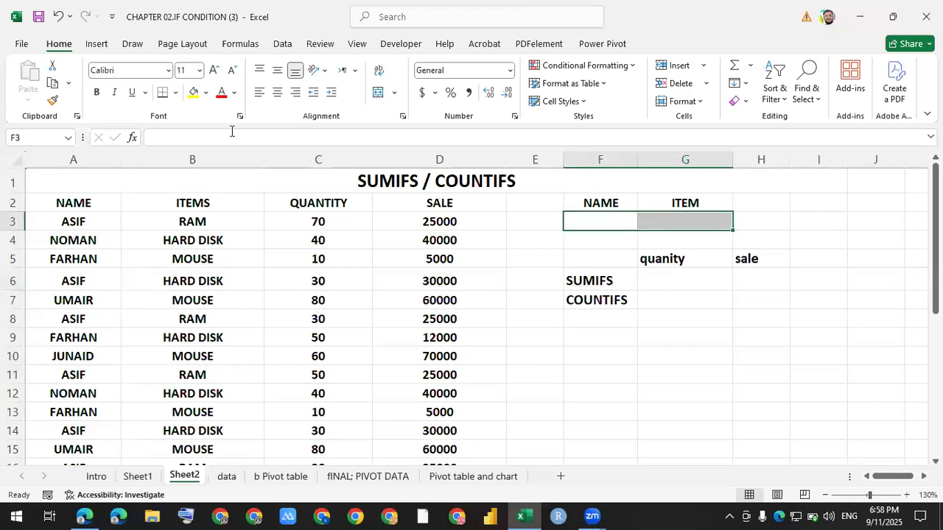
left_click(175, 92)
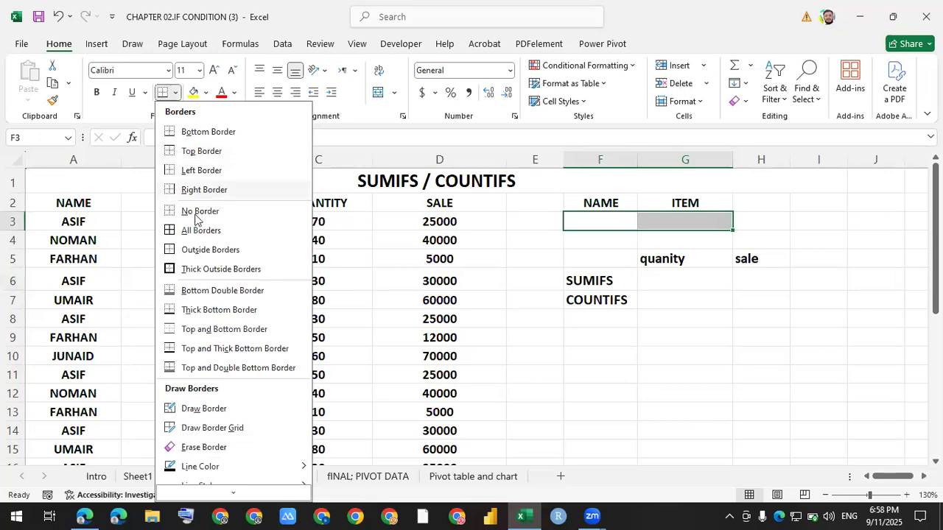
left_click(201, 230)
left_click(632, 358)
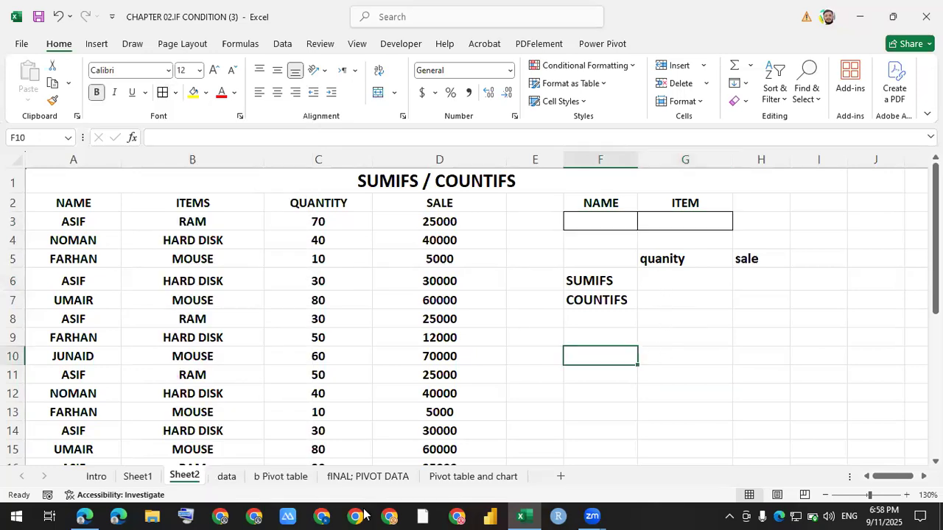
Start a SUMIFS formula in G6 with the SALE column range D2:D18 as the sum range.
left_click(657, 286)
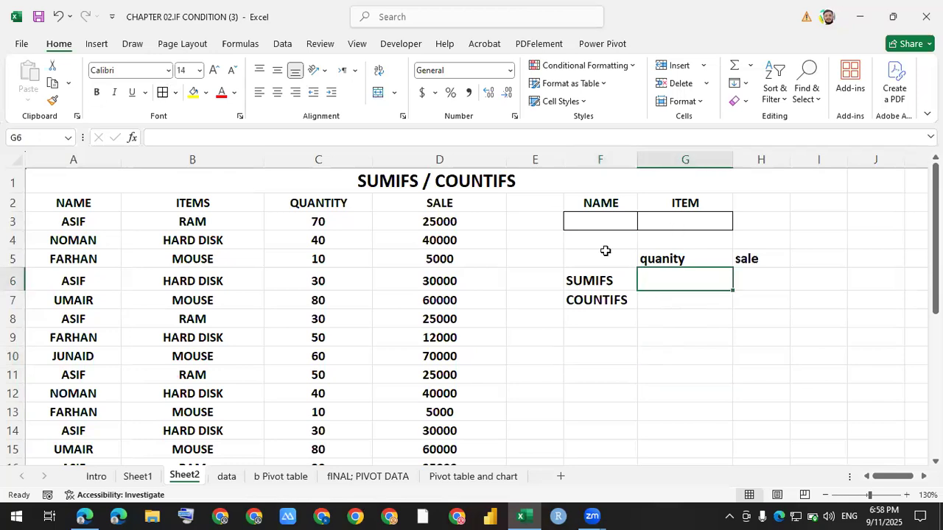
left_click(655, 201)
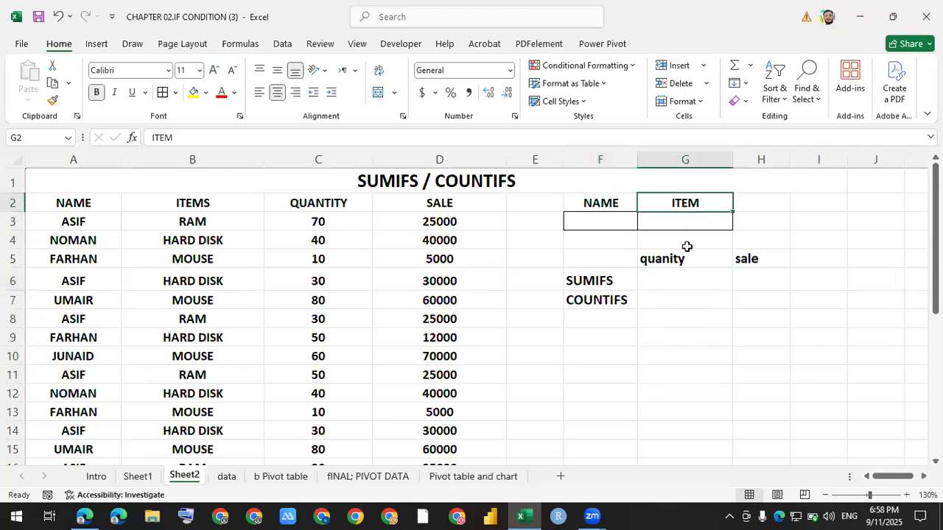
left_click(651, 278)
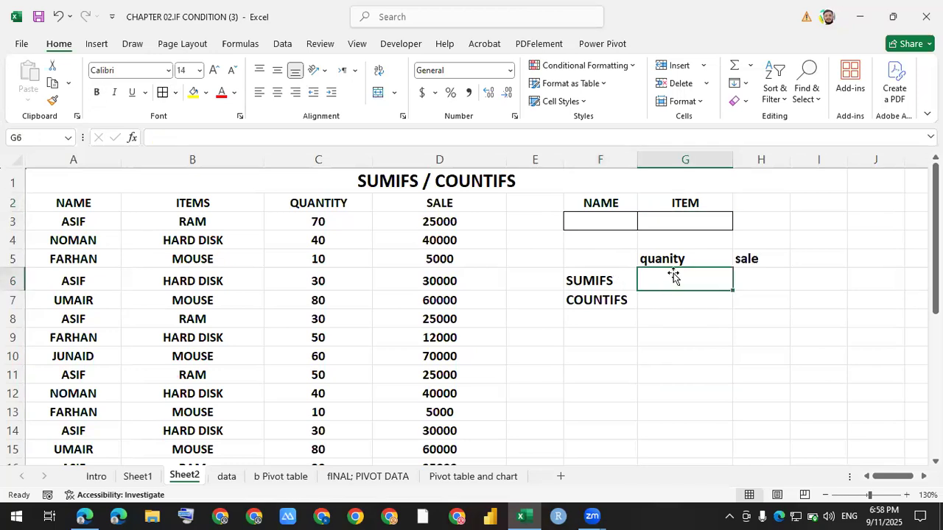
type("=")
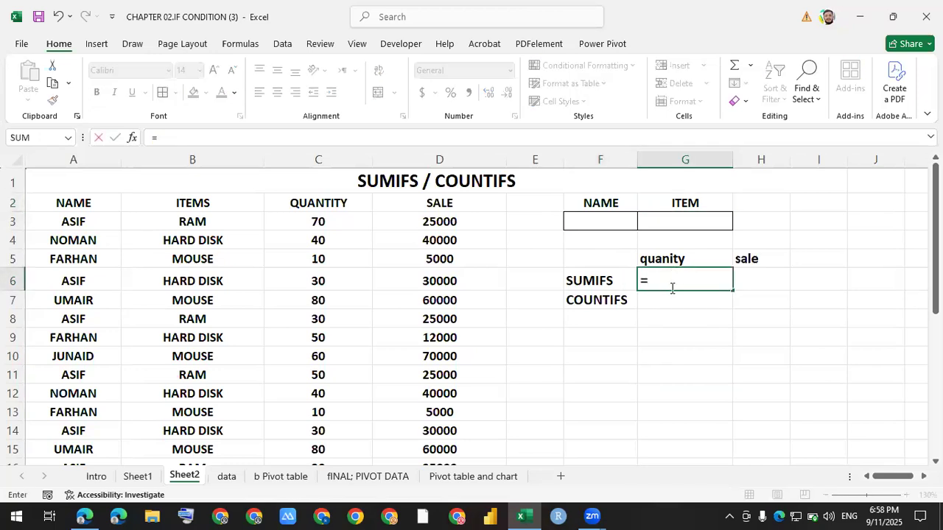
type("SUMIFS")
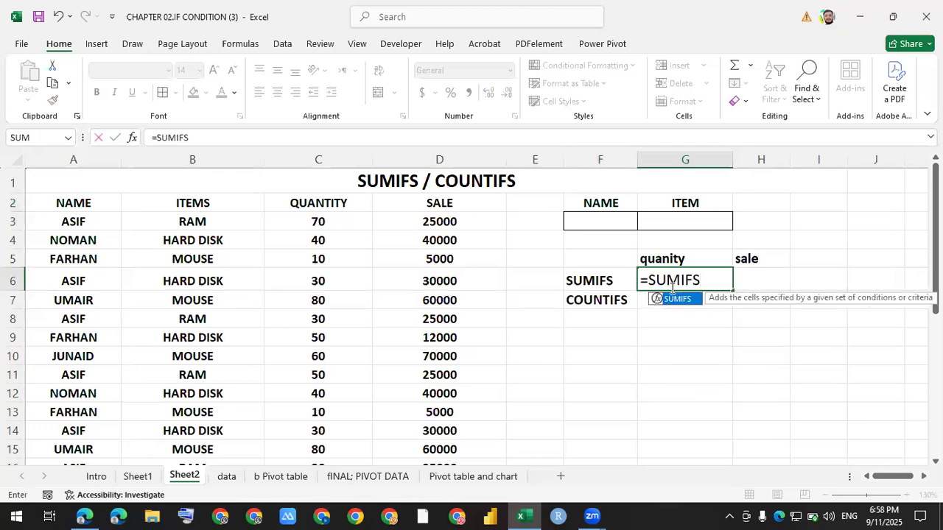
type("(")
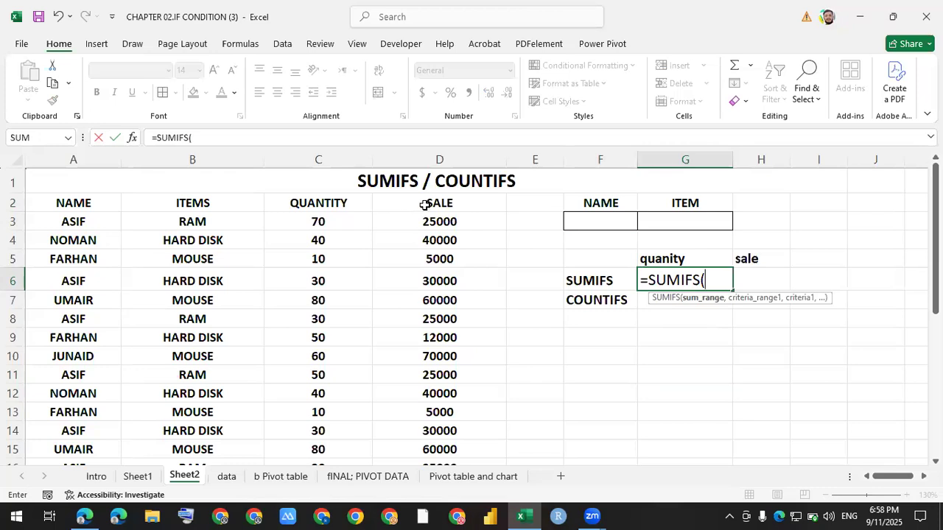
left_click_drag(424, 205, 485, 405)
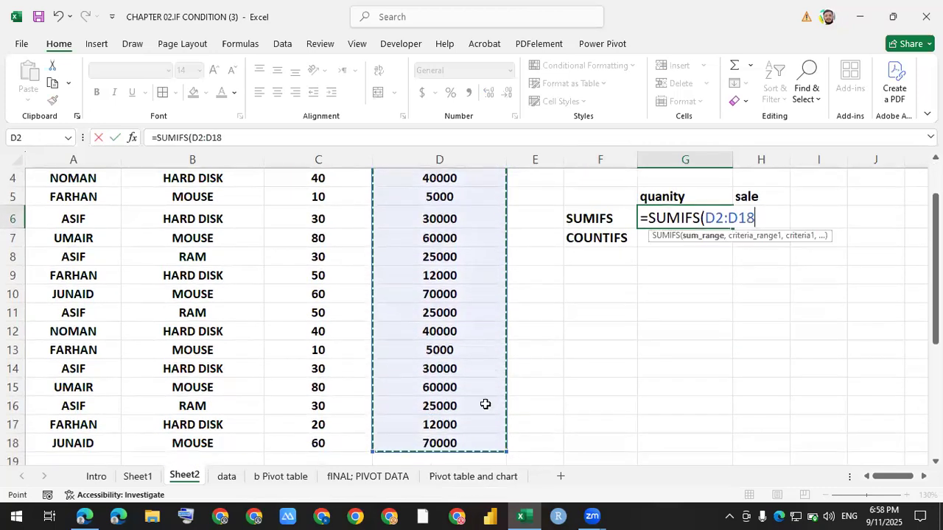
scroll(487, 397, "up", 1)
type(",")
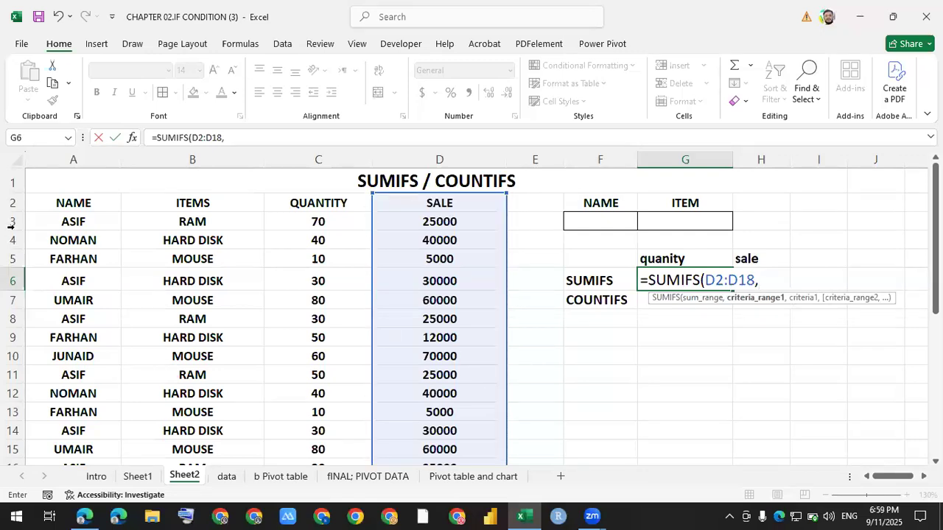
Add the first SUMIFS condition in G6: criteria range A2:A18 with name cell F3 as the criteria.
left_click_drag(72, 202, 84, 434)
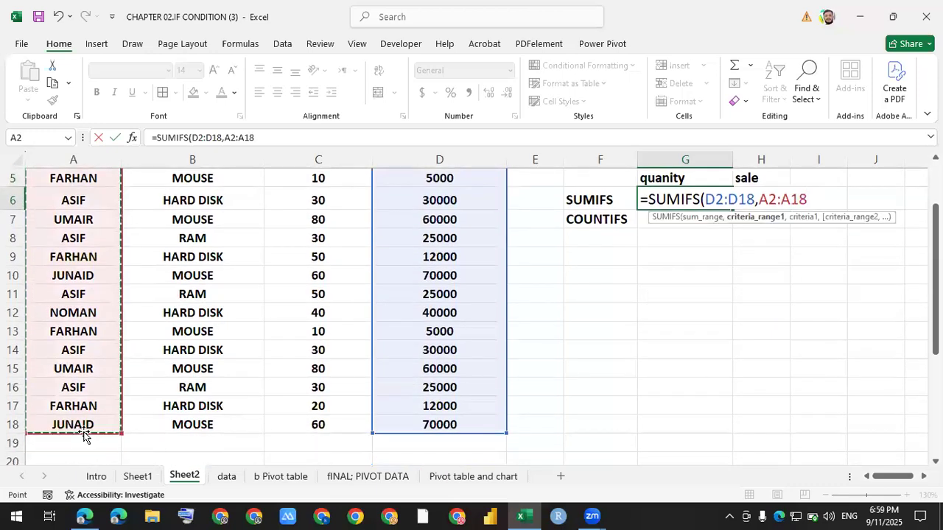
type(",")
scroll(228, 414, "up", 2)
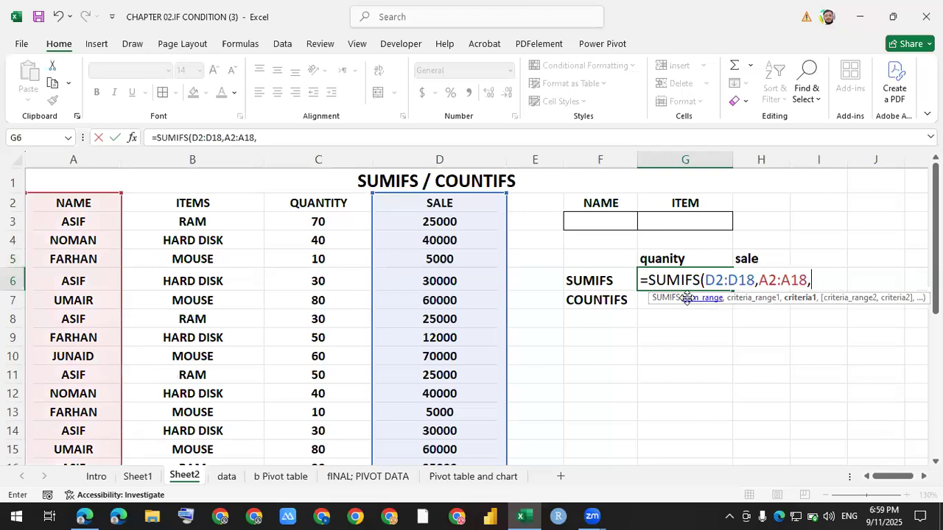
mouse_move(734, 299)
left_mouse_down()
mouse_move(724, 331)
mouse_move(706, 328)
mouse_move(709, 309)
mouse_move(727, 306)
left_mouse_up()
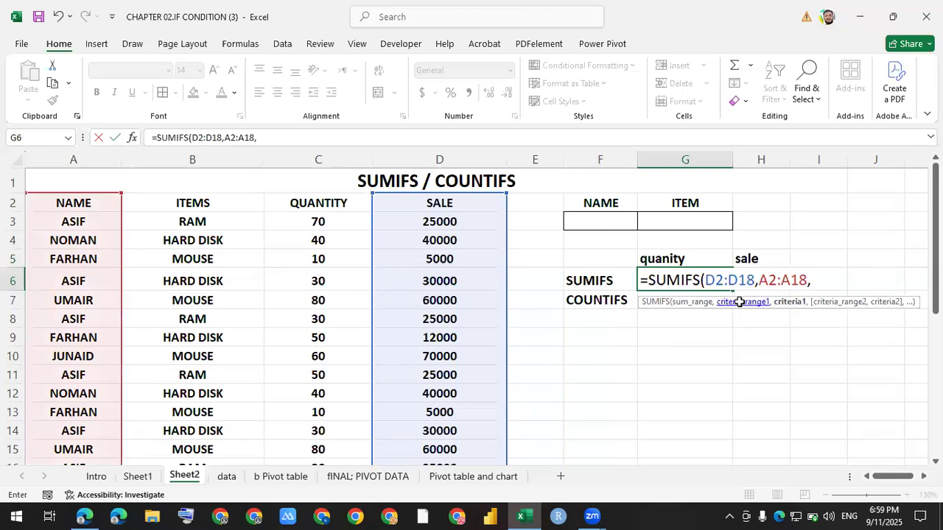
left_click(593, 219)
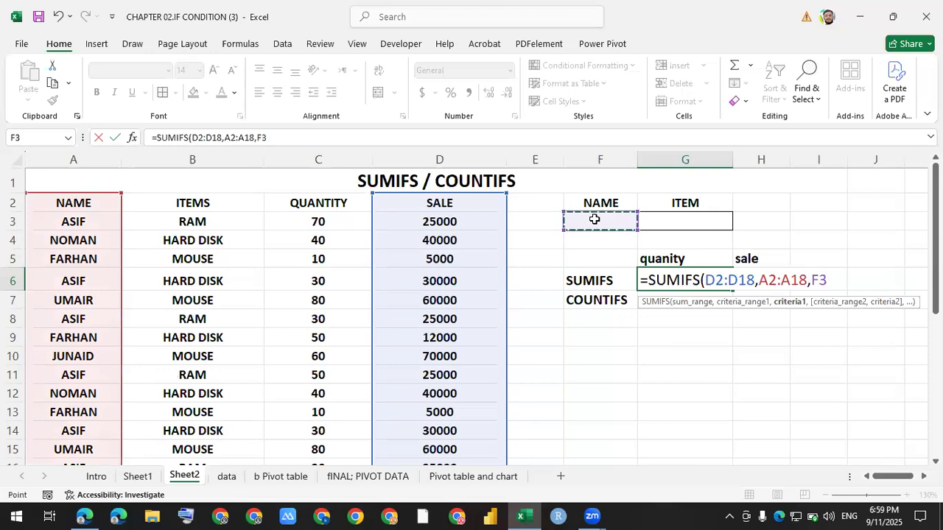
type(",")
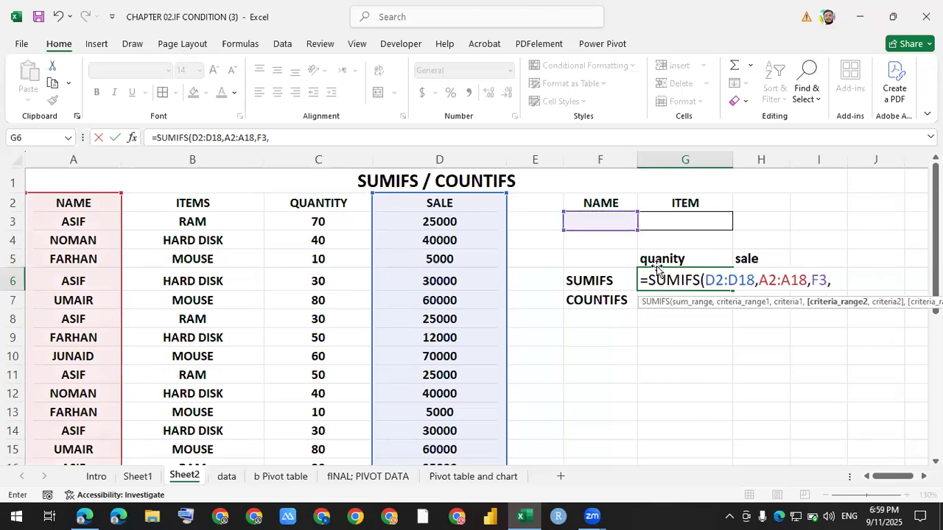
Complete the G6 formula with the second condition: criteria range B2:B18 and item cell G3 as the criteria.
left_click_drag(176, 201, 197, 430)
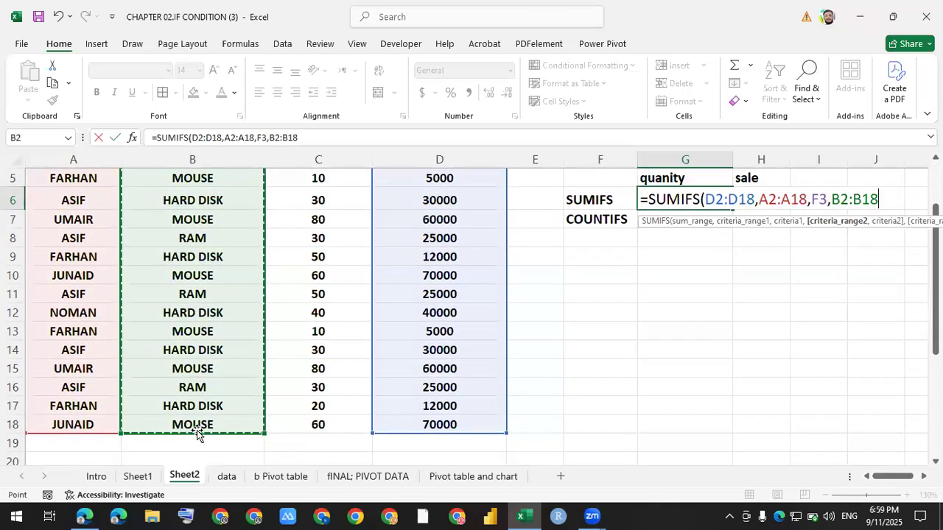
type(",")
scroll(778, 376, "up", 2)
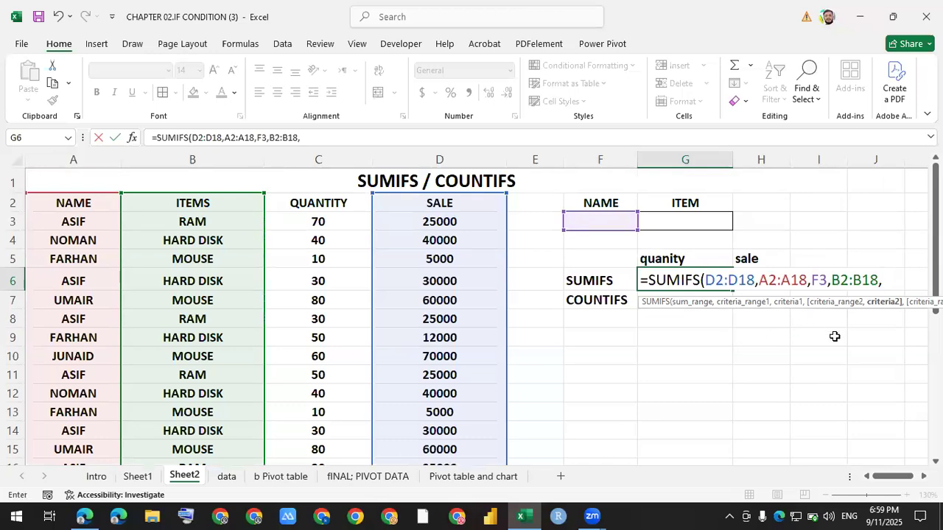
left_click(671, 219)
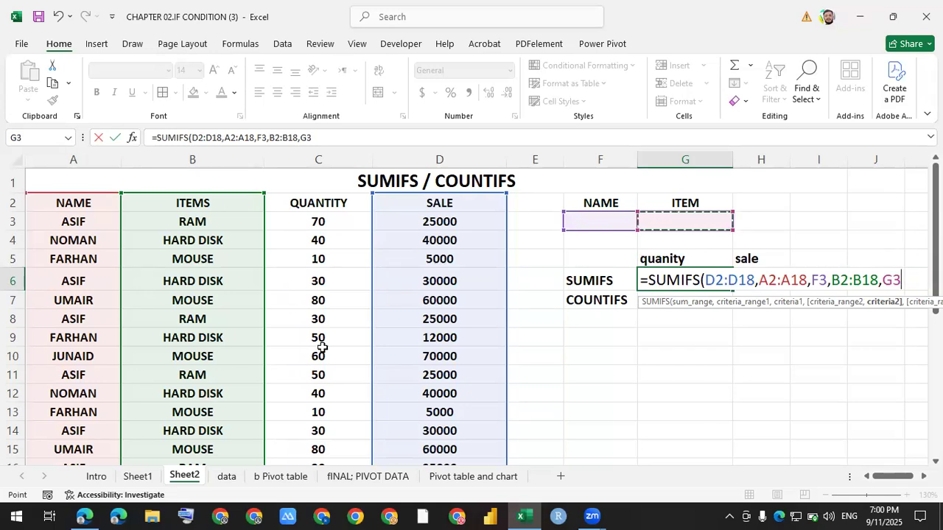
key("Return")
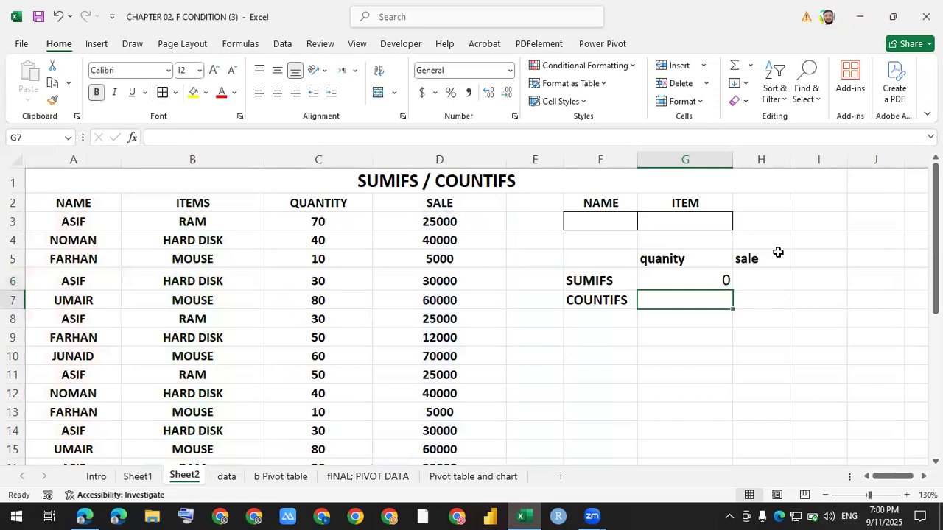
Change the result headers to Sale in G5 and Quantity in H5.
left_click(685, 260)
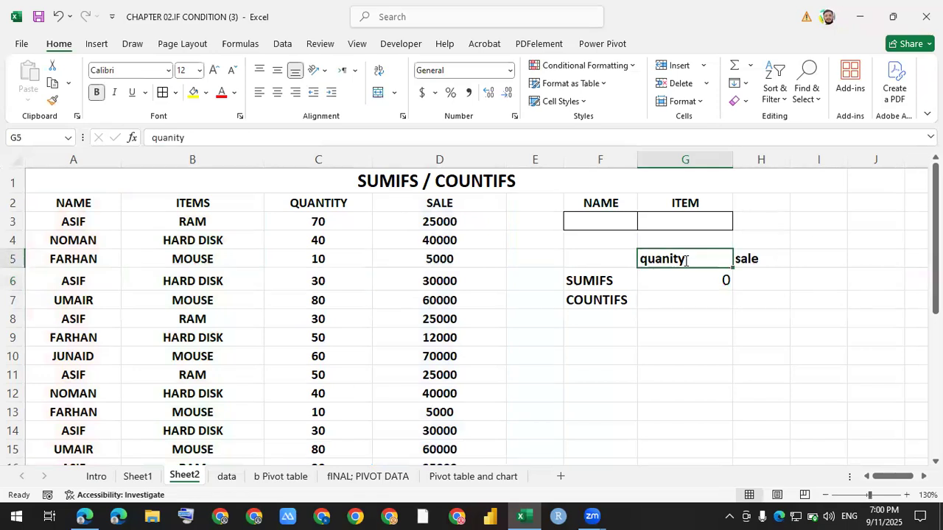
key("BackSpace")
type("sALE")
key("BackSpace")
key("BackSpace")
key("BackSpace")
key("BackSpace")
type("Sale")
key("Tab")
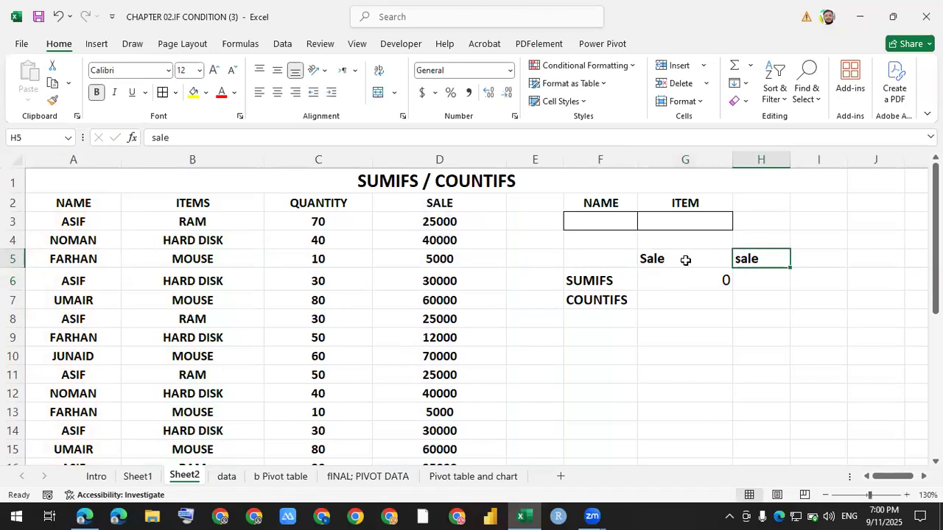
type("Quantity")
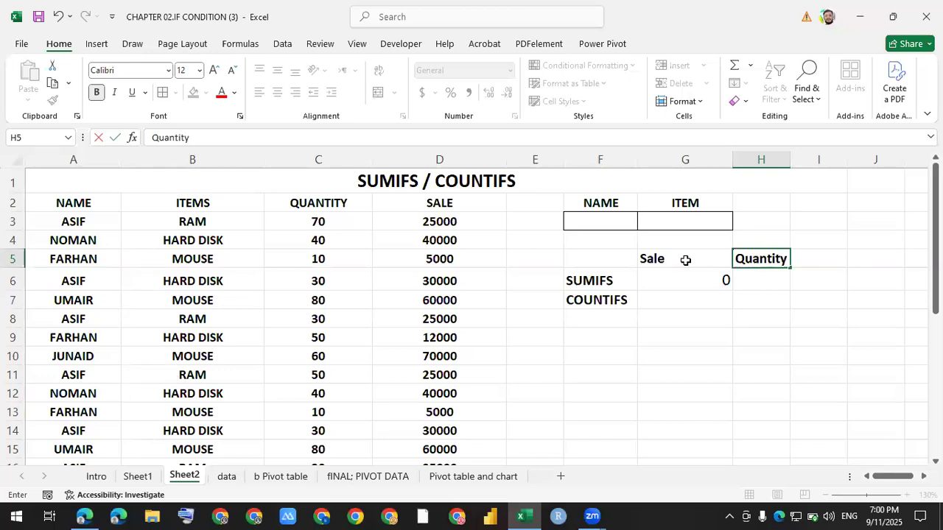
key("Return")
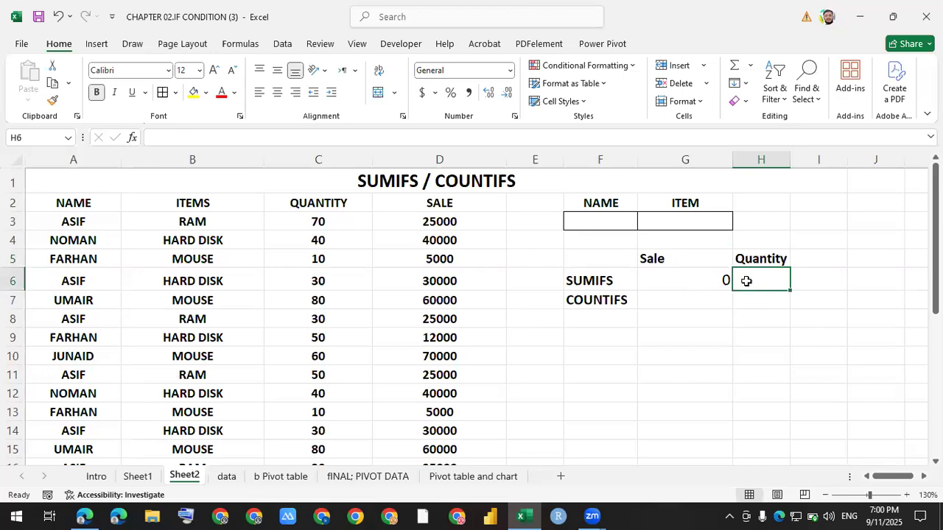
Start a SUMIFS formula in cell H6 under the Quantity header.
left_click(674, 284)
left_click(762, 280)
type("=")
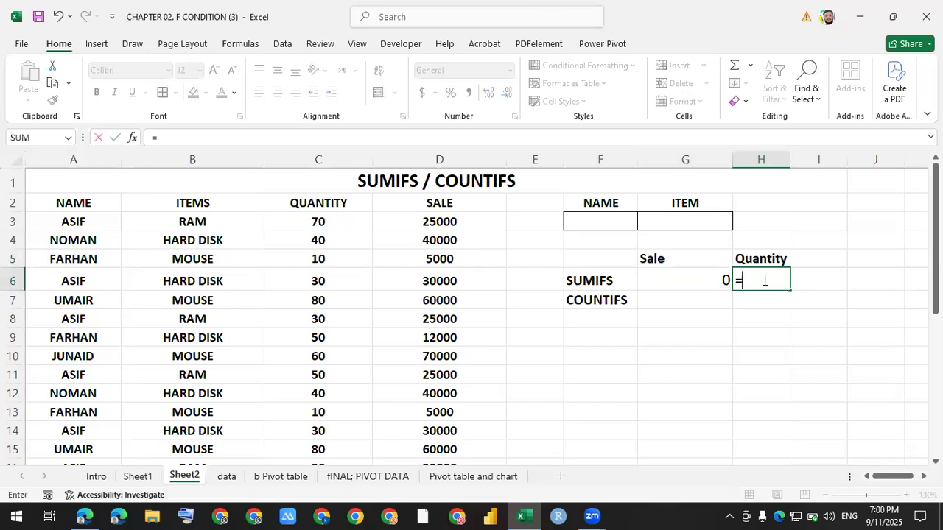
type("sim")
key("BackSpace")
key("BackSpace")
key("BackSpace")
key("BackSpace")
key("BackSpace")
key("BackSpace")
type("umifs")
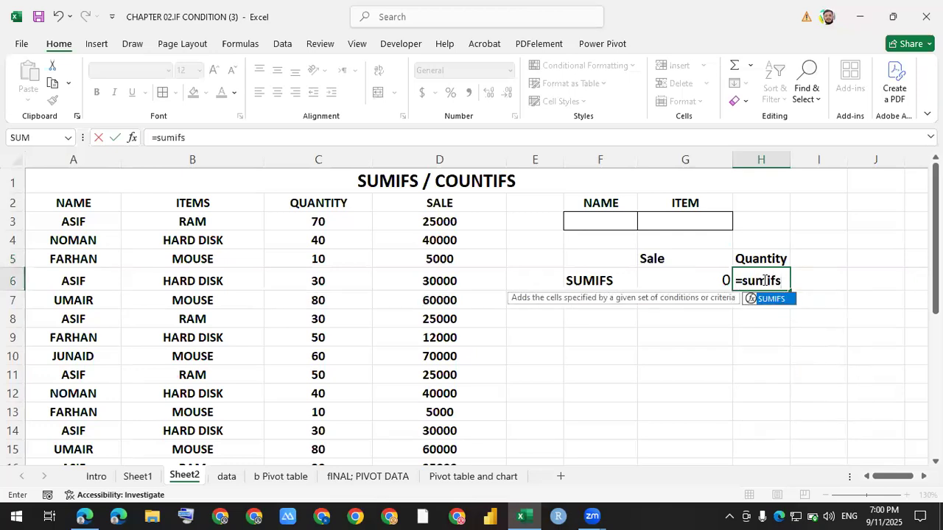
key("Tab")
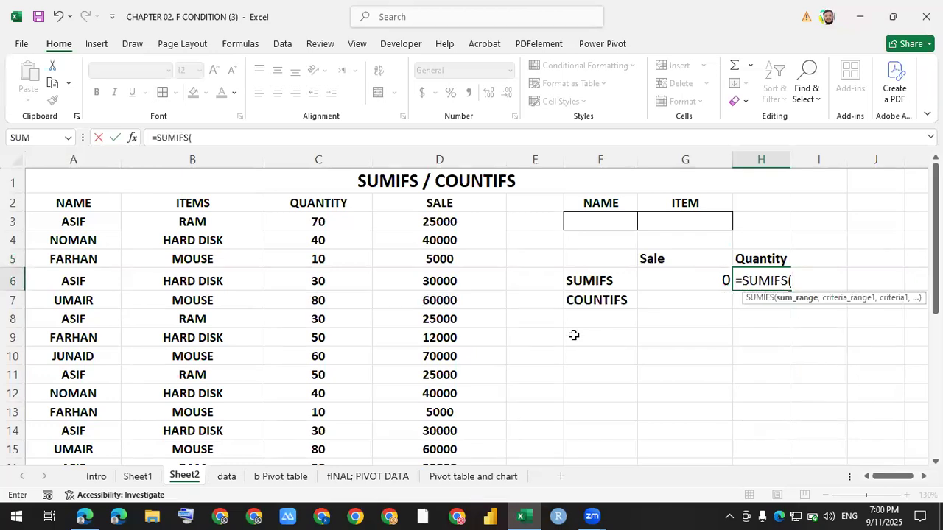
In the H6 SUMIFS formula, set the sum range D2:D18 and the first condition: criteria range A2:A18 with name cell F3.
left_click_drag(421, 206, 439, 442)
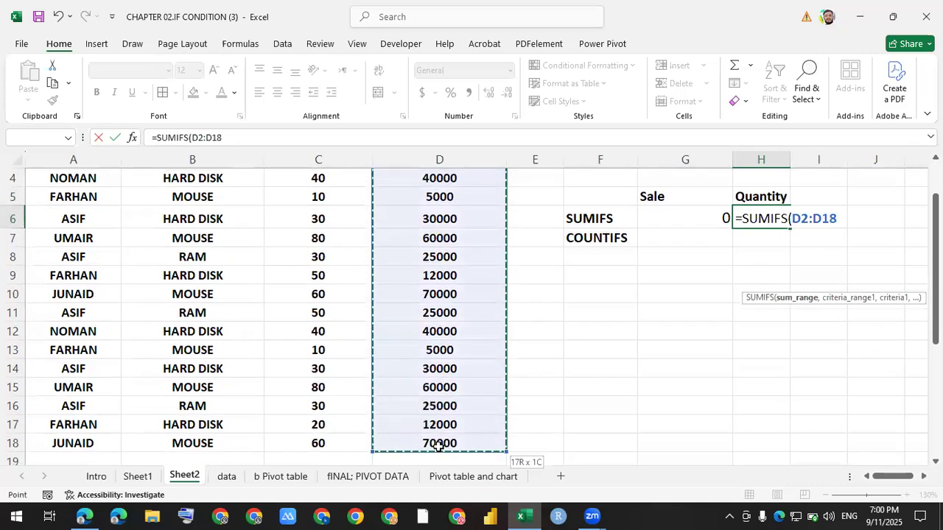
scroll(568, 411, "up", 1)
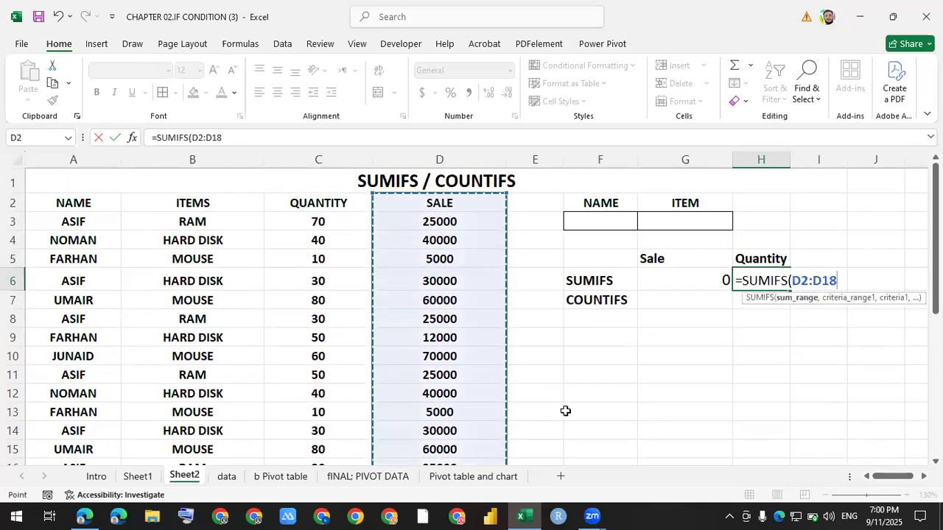
type(",")
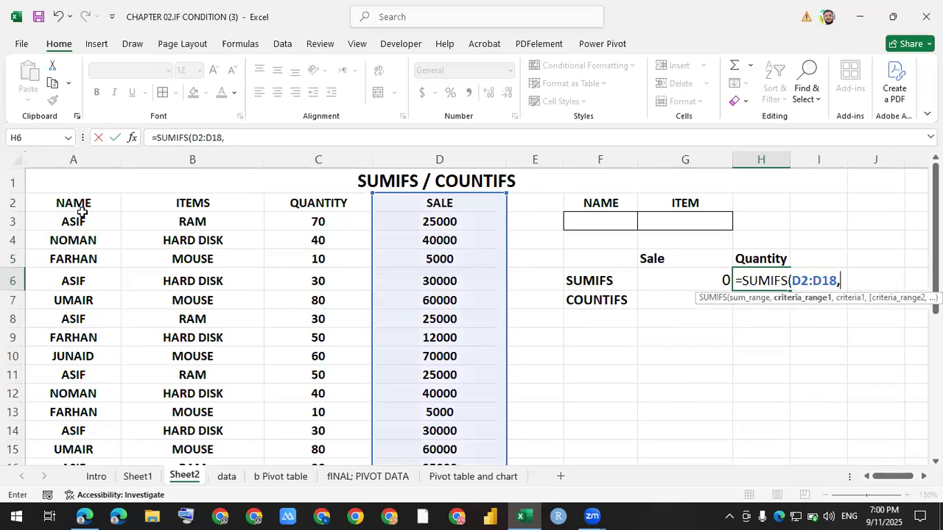
left_click_drag(73, 205, 86, 427)
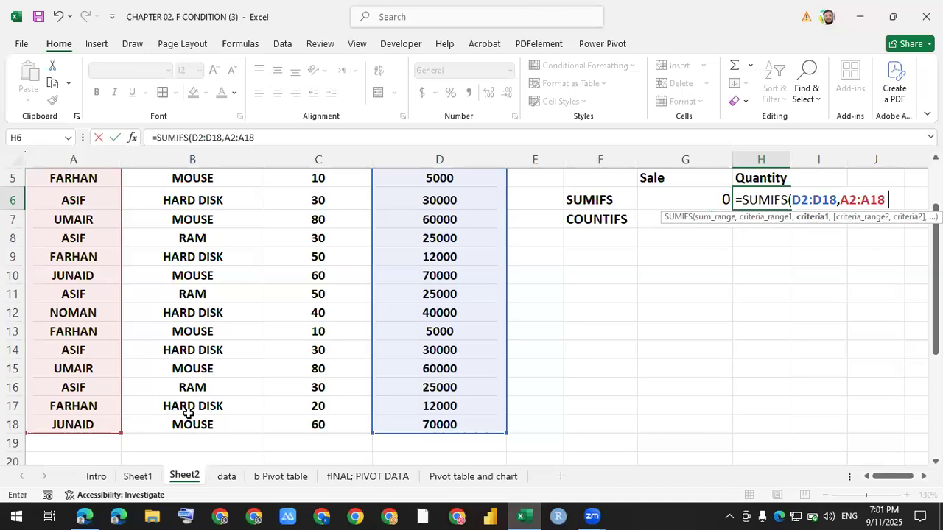
type(",")
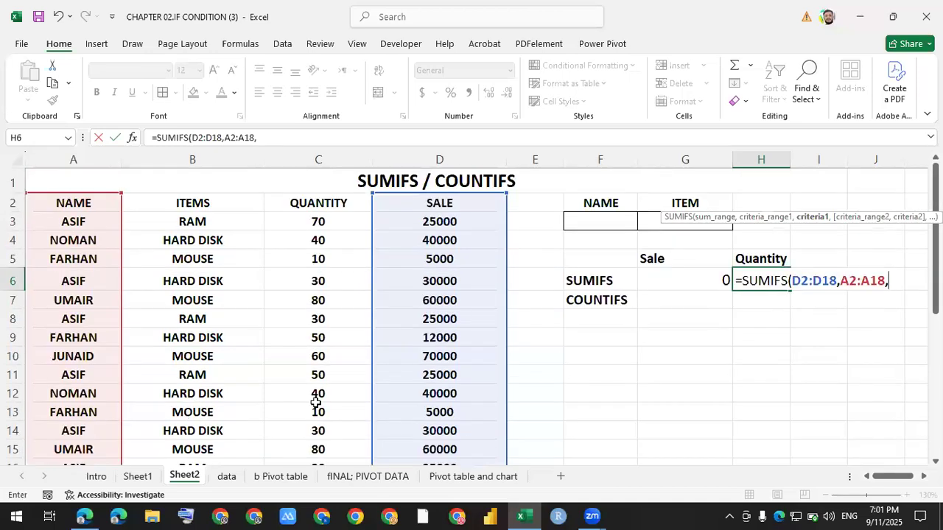
left_click(586, 221)
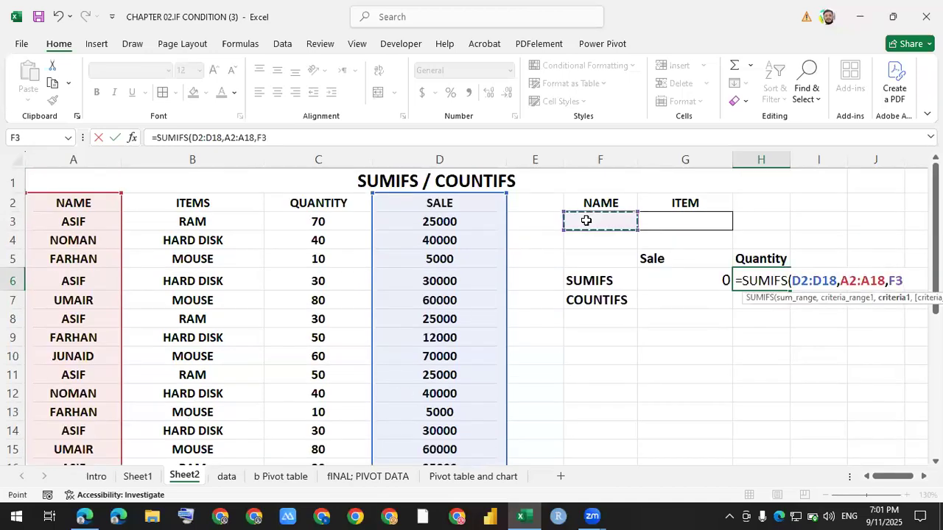
type(",")
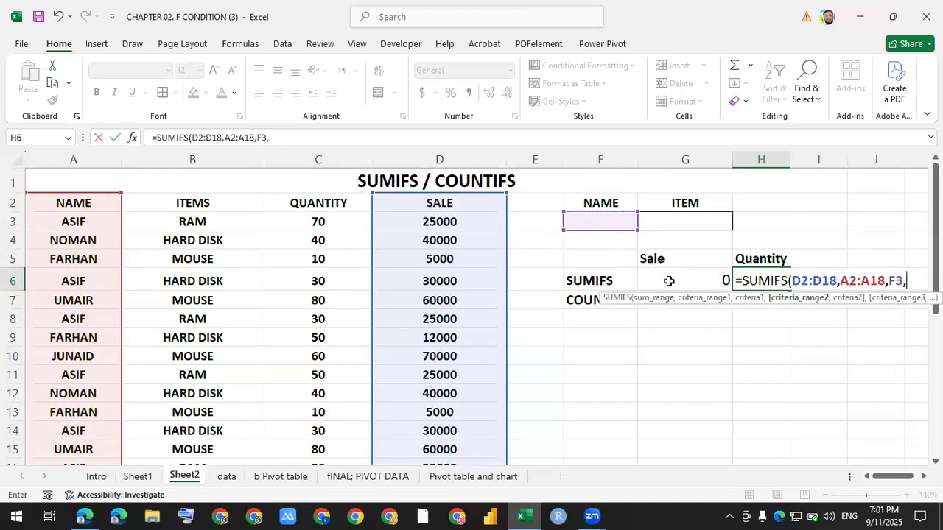
Complete the H6 formula with the second condition: criteria range B2:B18 and item cell G3 as the criteria.
left_click_drag(193, 203, 184, 442)
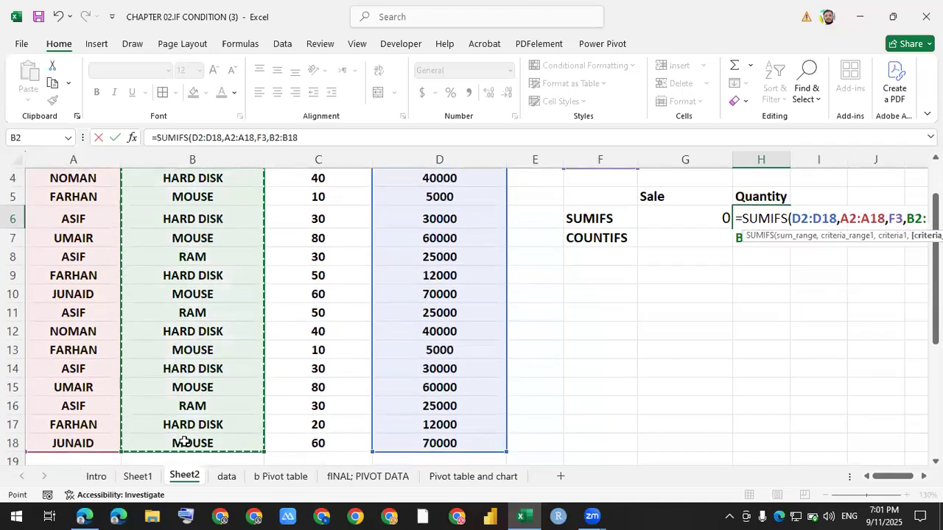
type(",")
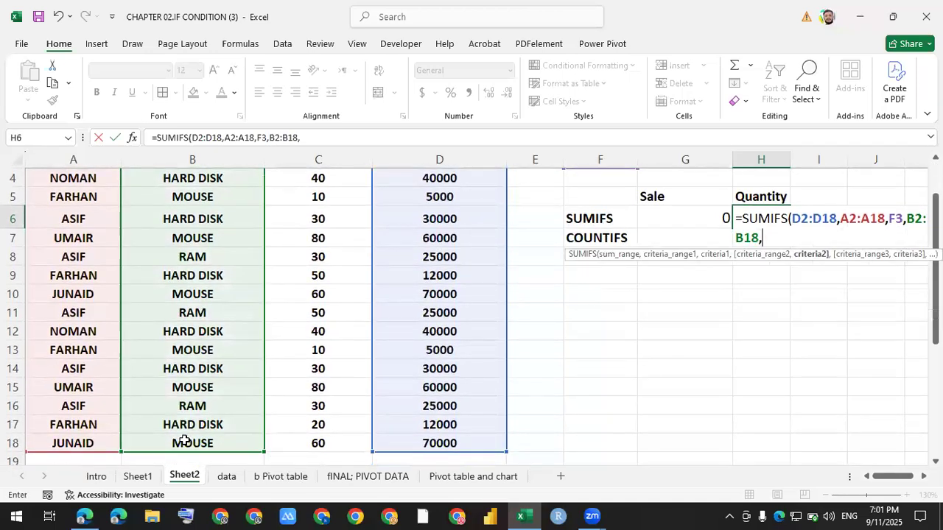
scroll(649, 250, "up", 1)
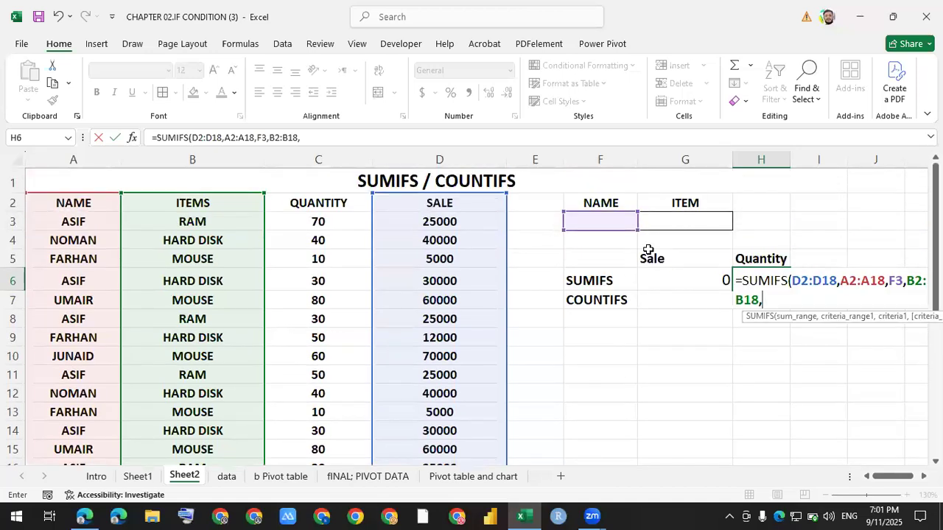
left_click(667, 223)
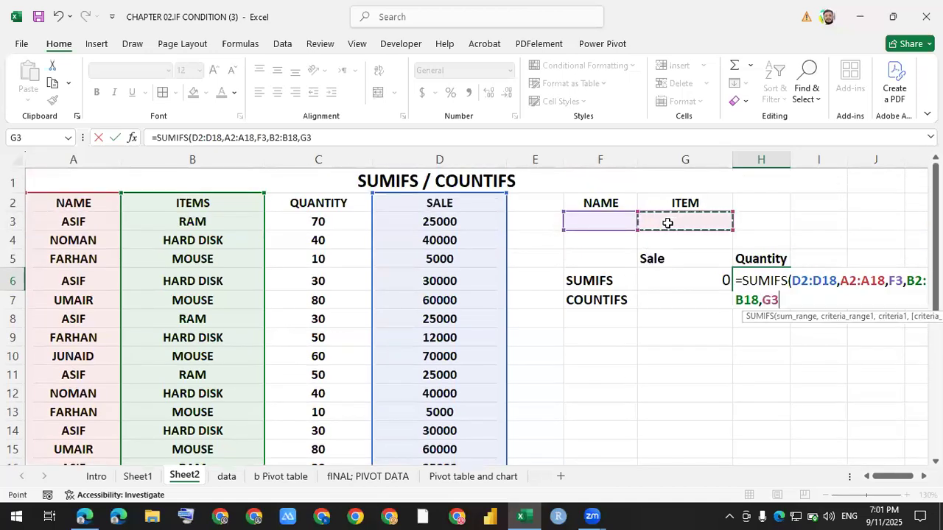
key("Return")
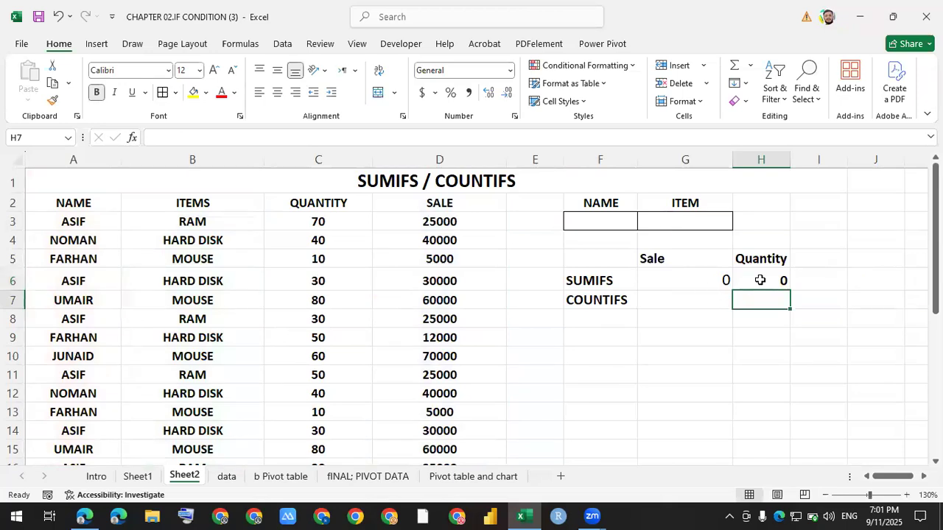
Fill in the lookup criteria: the person's name in F3 and ram as the item in G3.
left_click(609, 219)
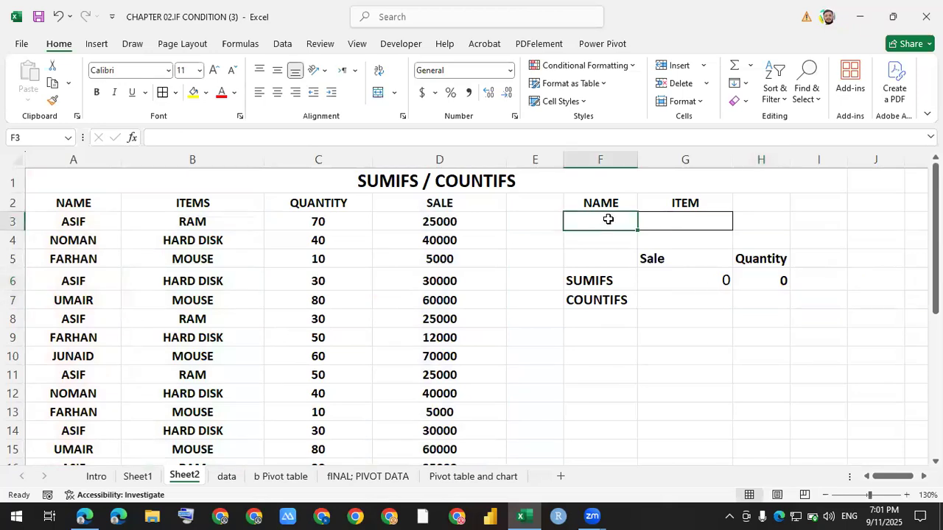
type("asif")
key("Tab")
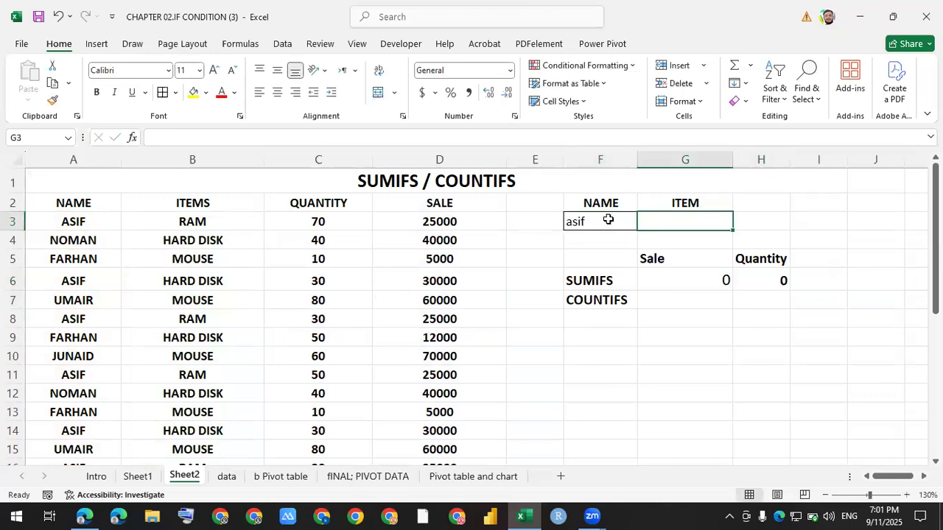
type("ram")
key("Return")
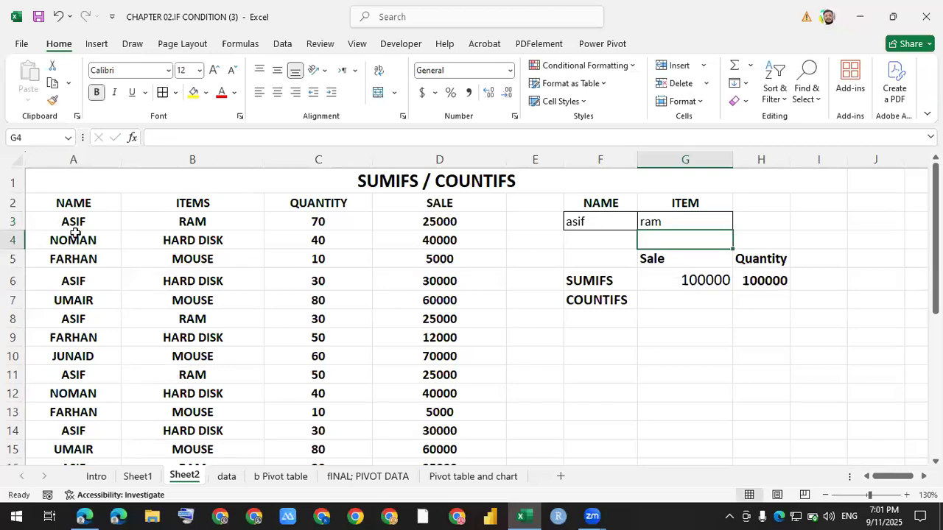
Compare the data rows matching the chosen name and the RAM item with the SUMIFS results in G6 and H6.
left_click_drag(75, 205, 74, 280)
left_click_drag(187, 217, 191, 240)
left_click_drag(325, 249, 251, 338)
left_click_drag(340, 205, 368, 385)
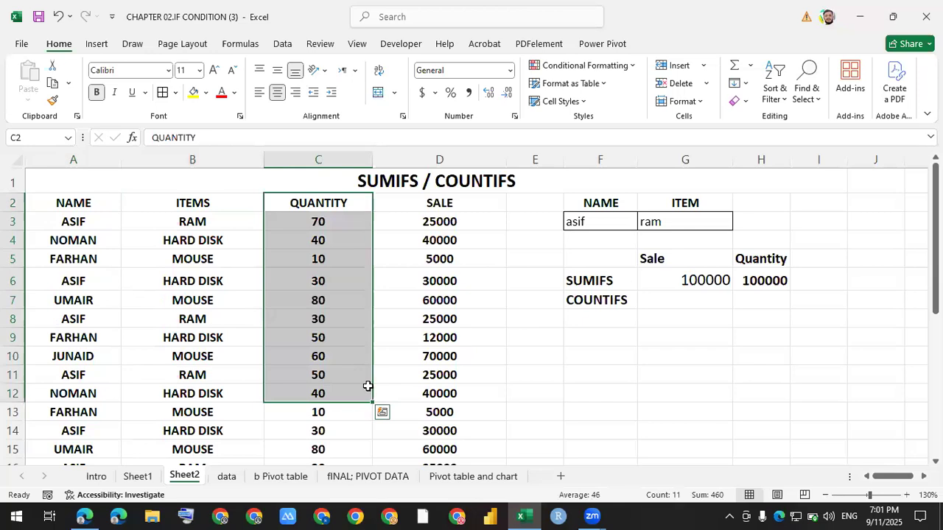
left_click_drag(63, 223, 337, 219)
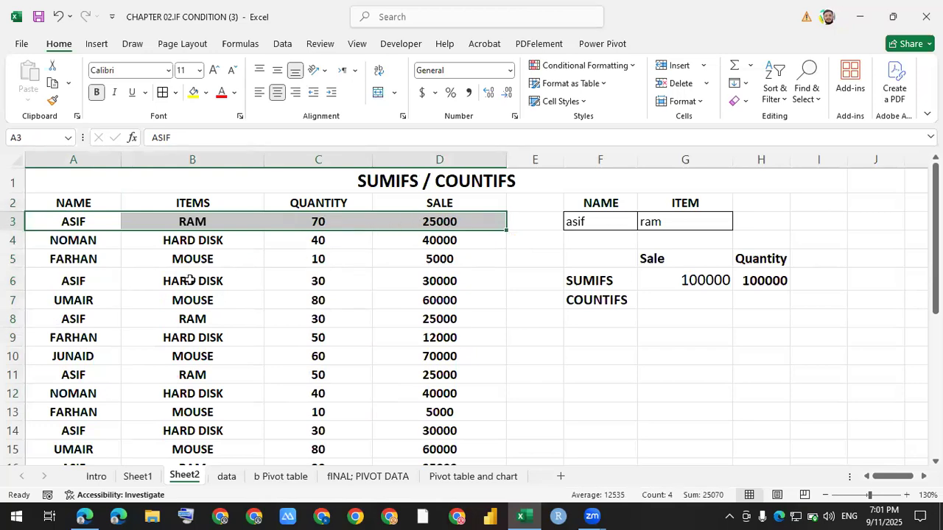
left_click_drag(74, 319, 331, 320)
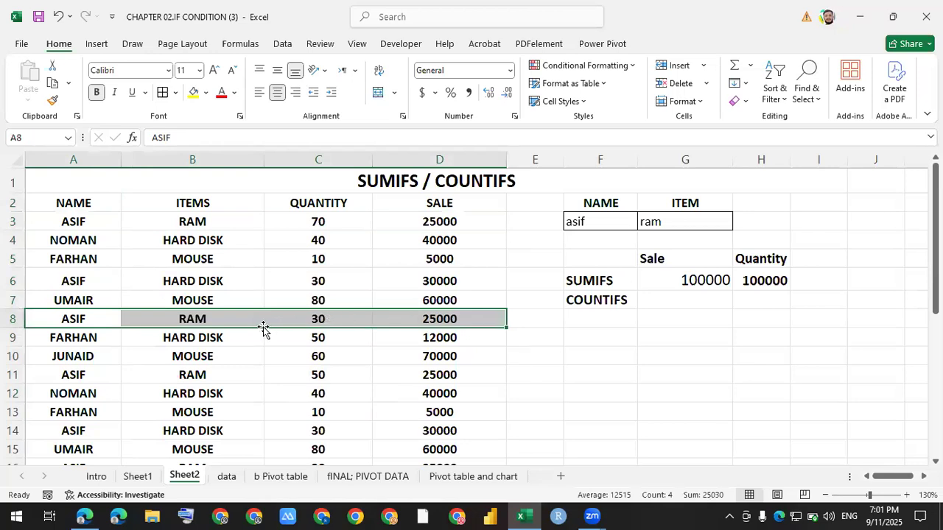
scroll(219, 340, "down", 1)
left_click_drag(77, 313, 412, 313)
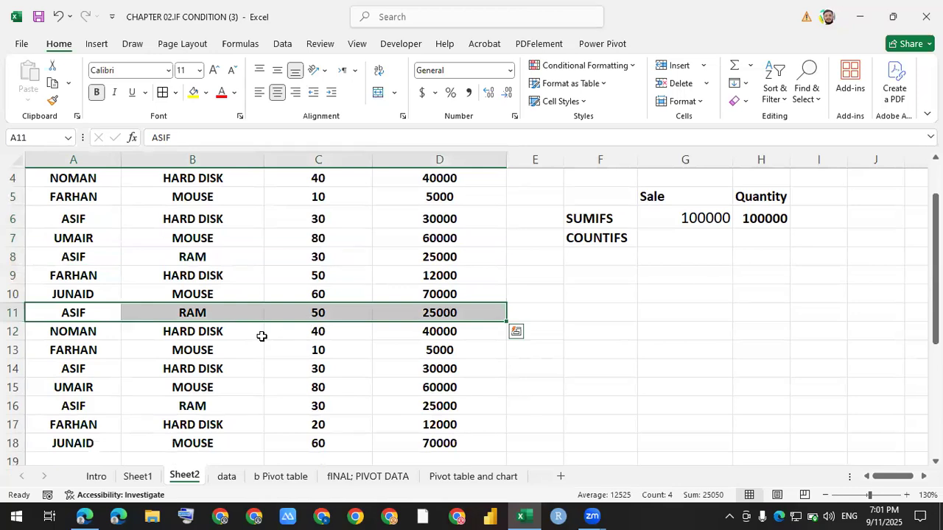
scroll(225, 338, "down", 1)
left_click_drag(114, 345, 412, 342)
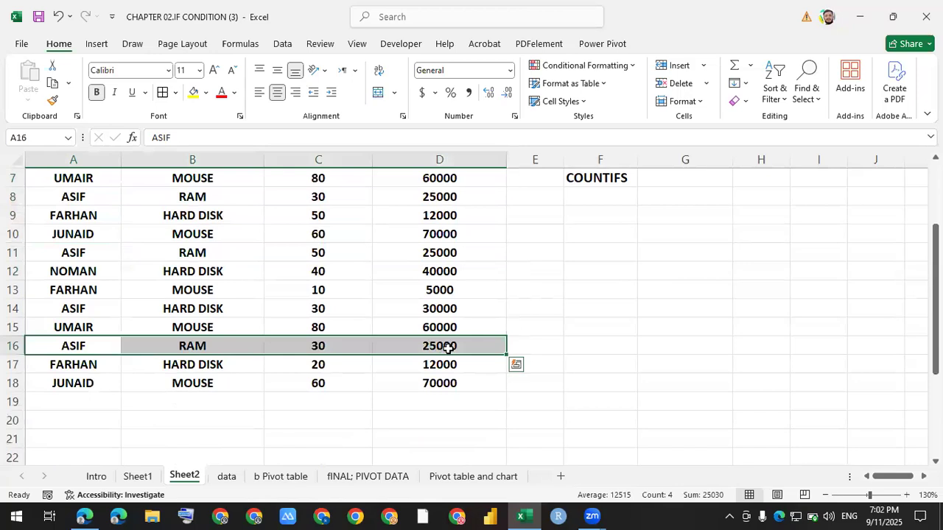
scroll(598, 343, "up", 2)
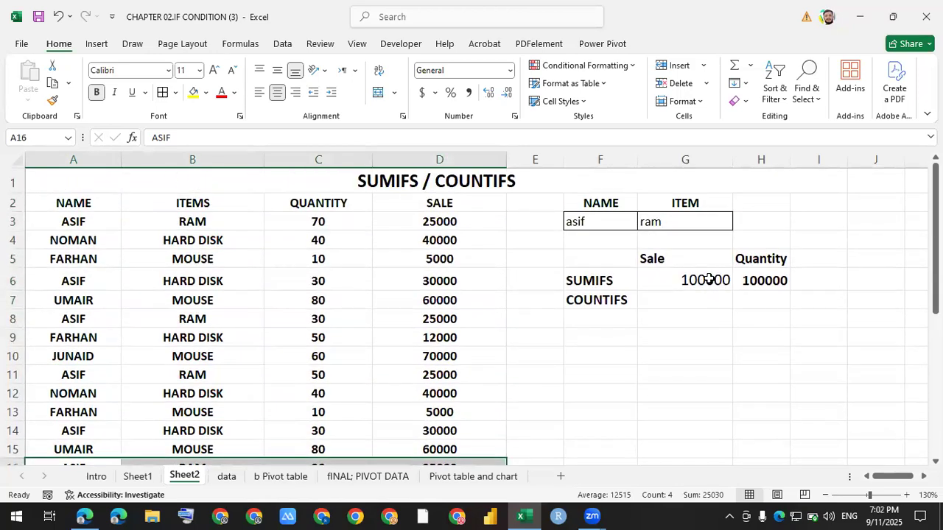
left_click(713, 281)
left_click(779, 286)
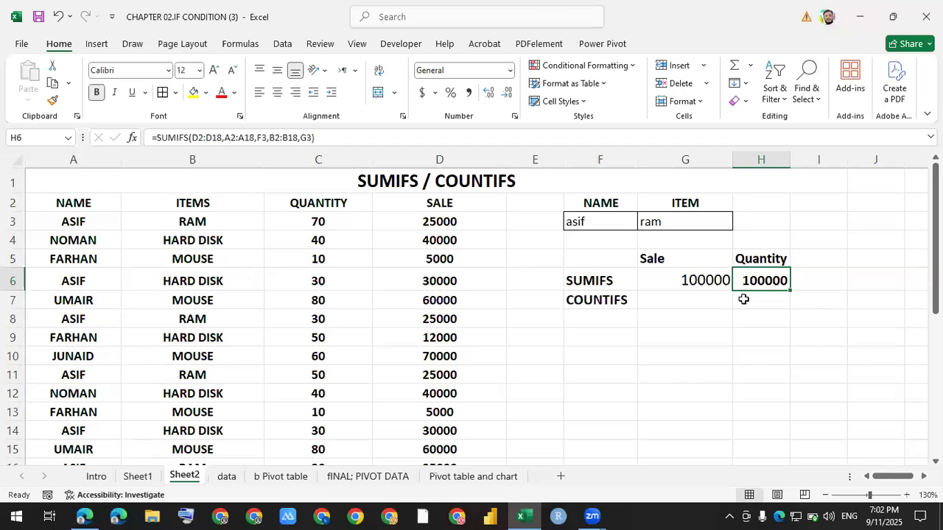
left_click(804, 355)
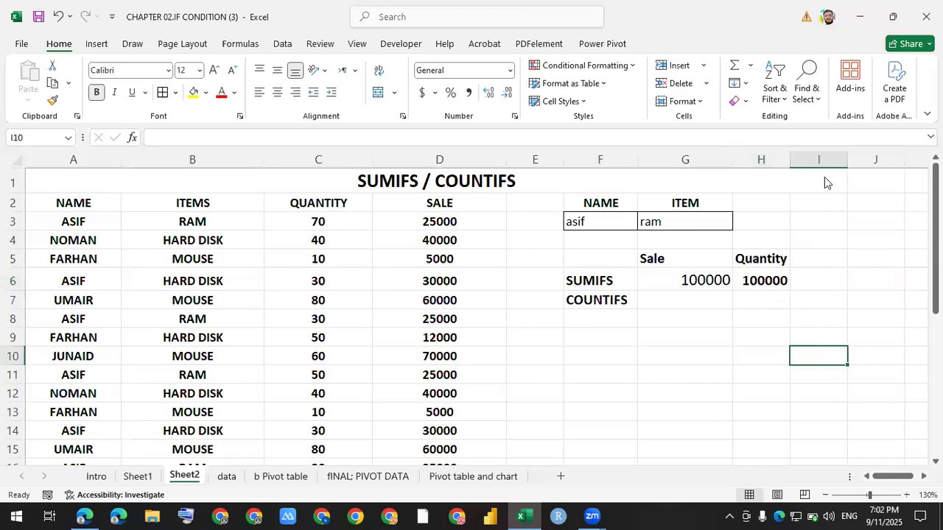
left_click(696, 355)
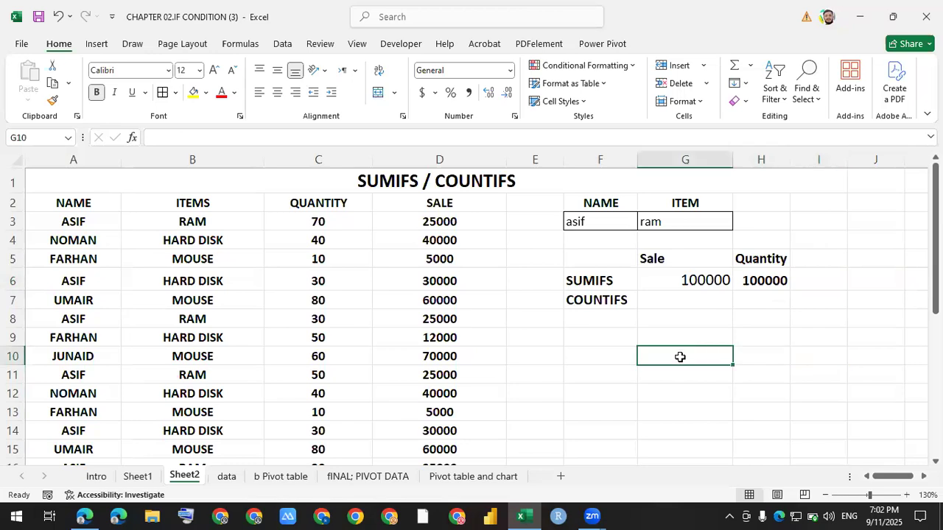
left_click(640, 340)
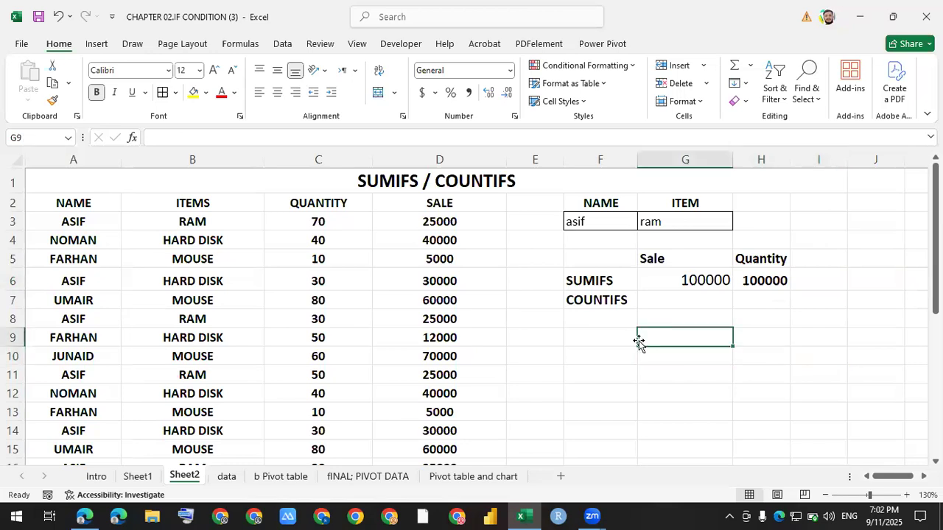
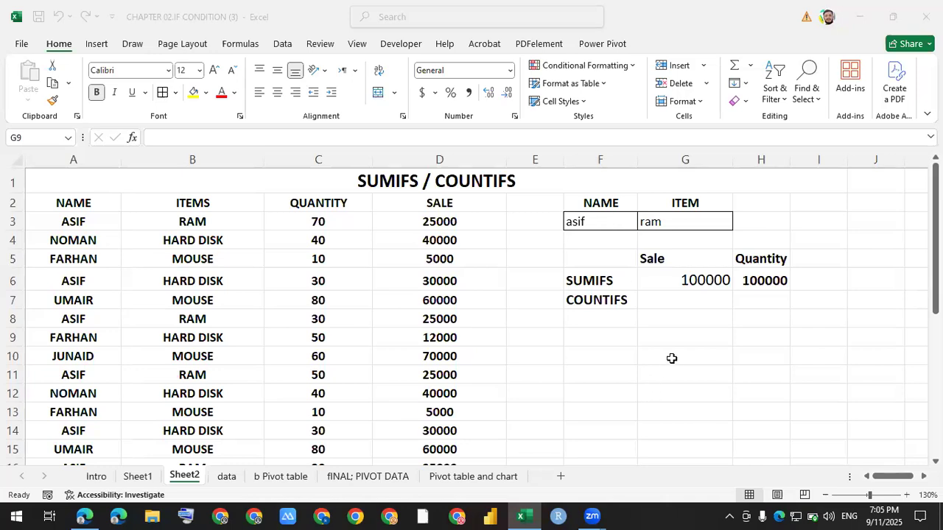
left_click(718, 342)
left_click(761, 341)
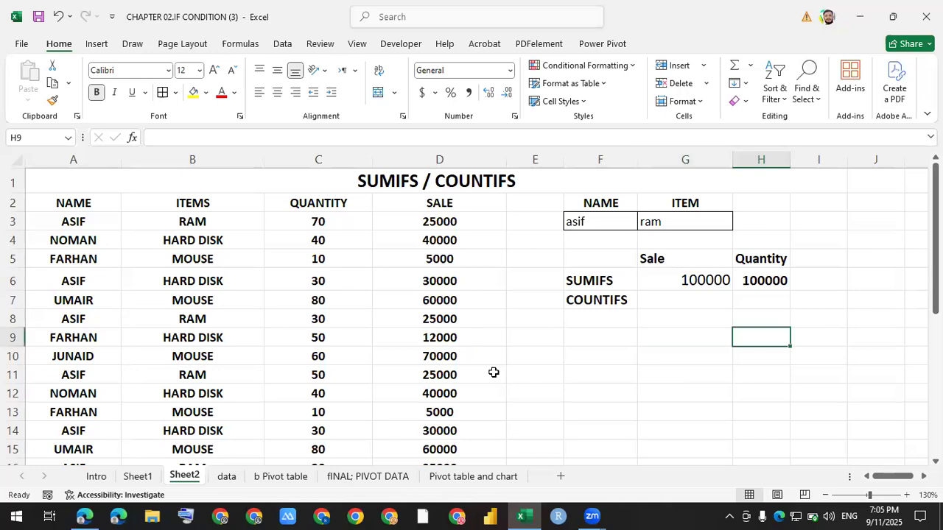
Save the CHAPTER 02.IF CONDITION (3) workbook.
left_click(39, 15)
left_click(600, 357)
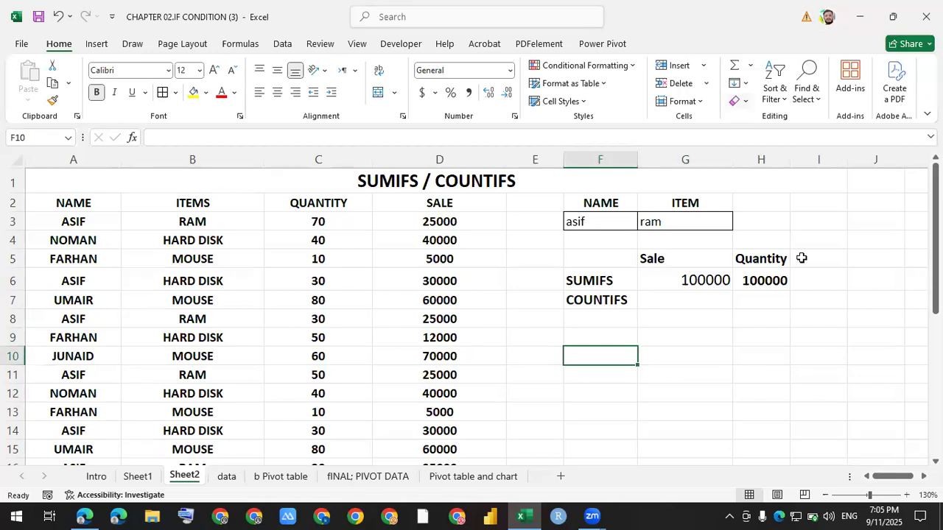
left_click(822, 234)
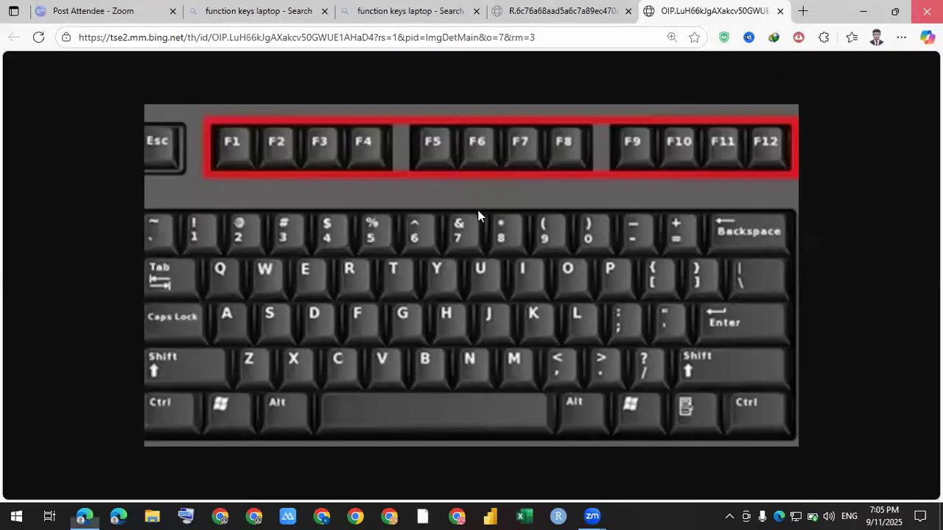
Switch from the desktop to the Assignment workbook and display its PIVOT DATA sheet.
key("super+d")
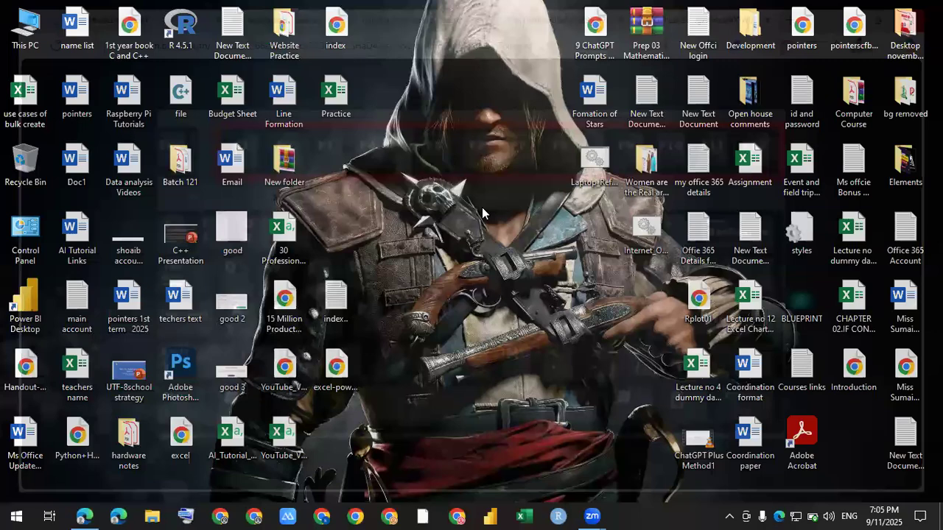
right_click(442, 169)
left_click(483, 209)
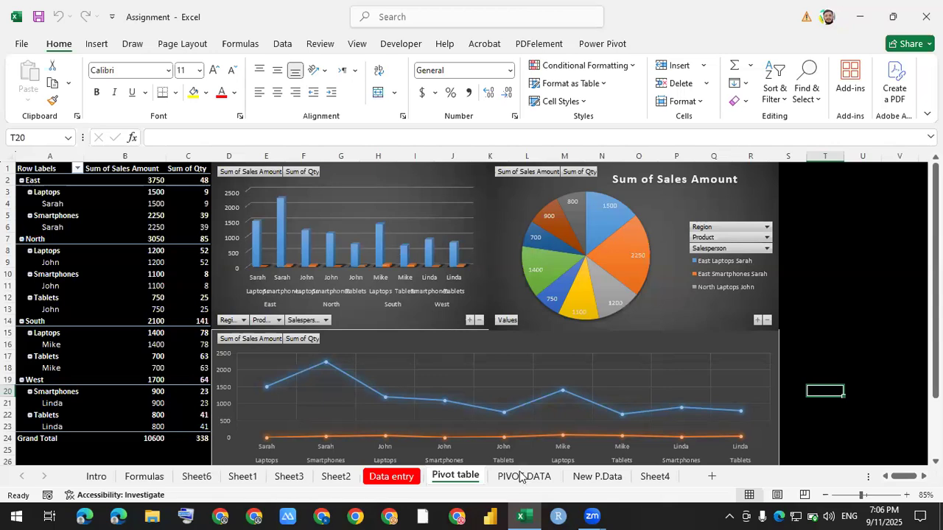
key("ctrl+Page_Down")
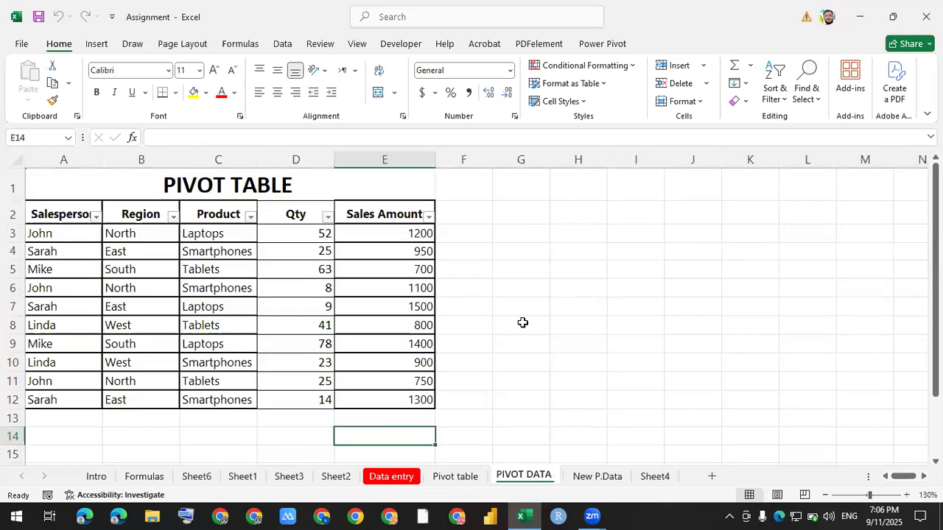
Remove the filter from the header row A2:E2 of the PIVOT DATA table.
left_click(522, 323)
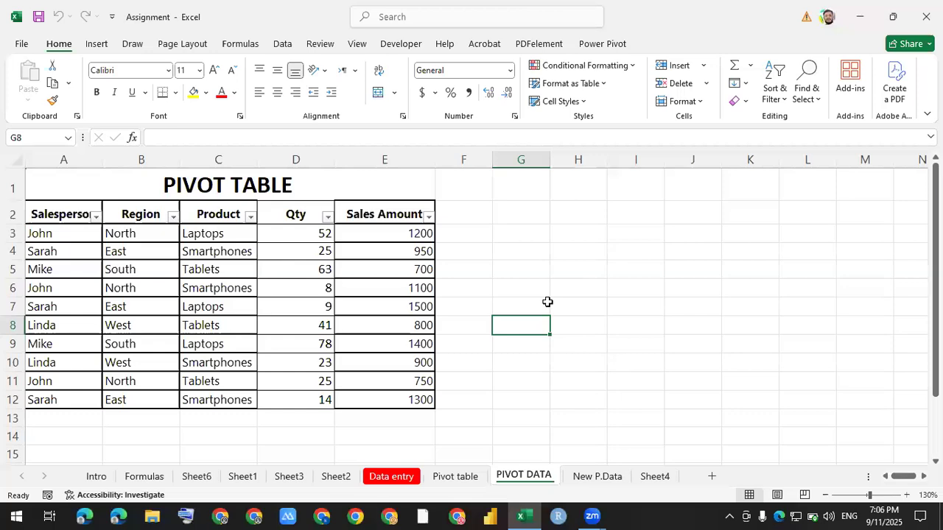
left_click_drag(33, 221, 378, 213)
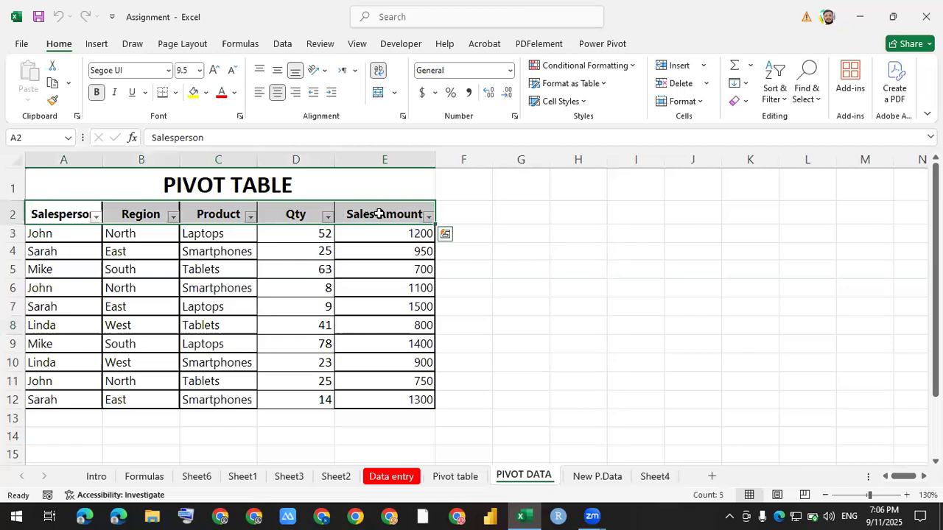
key("ctrl+shift+l")
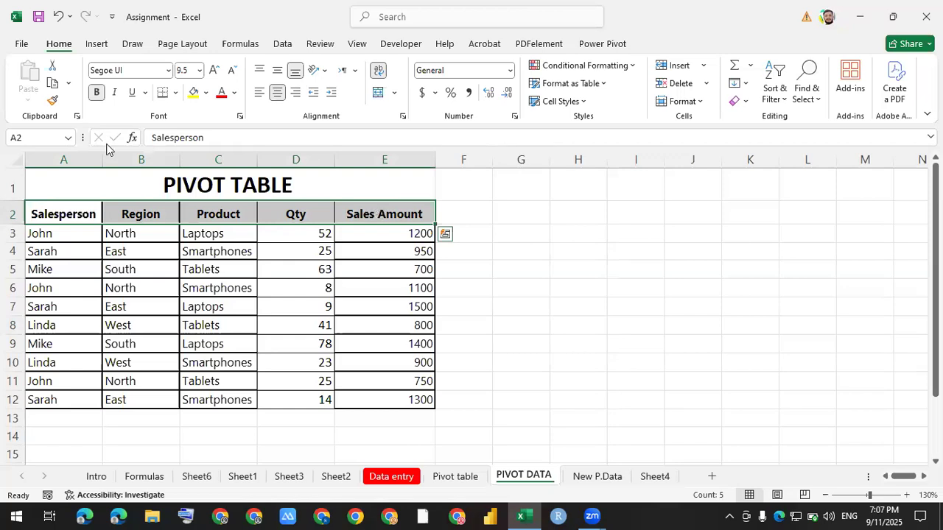
left_click(462, 181)
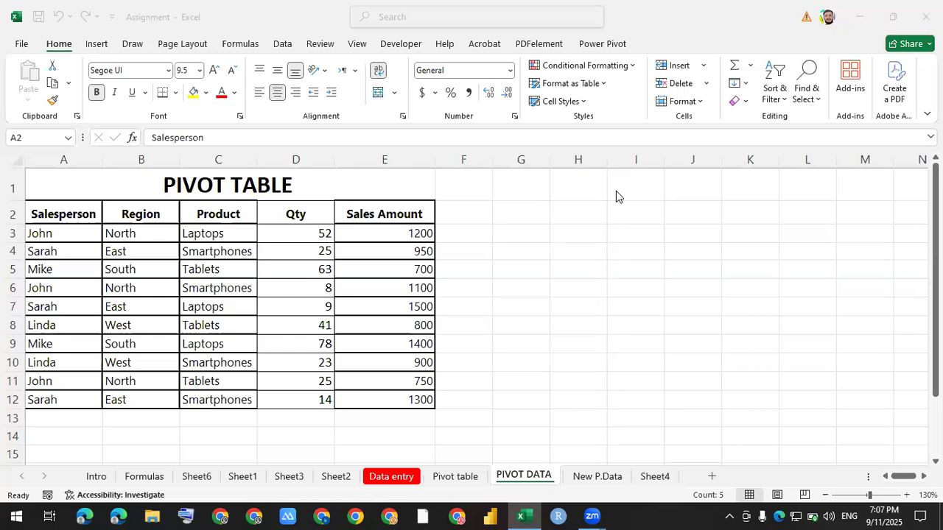
left_click(521, 286)
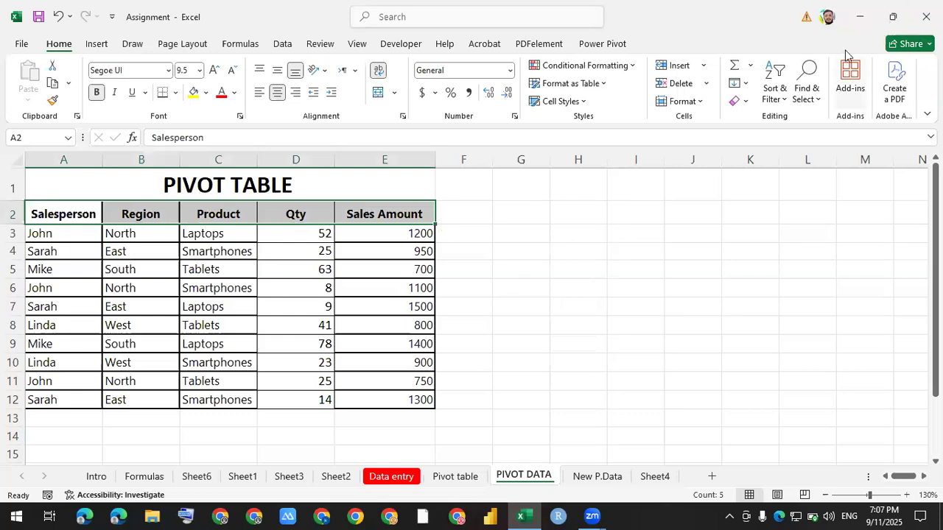
left_click(557, 247)
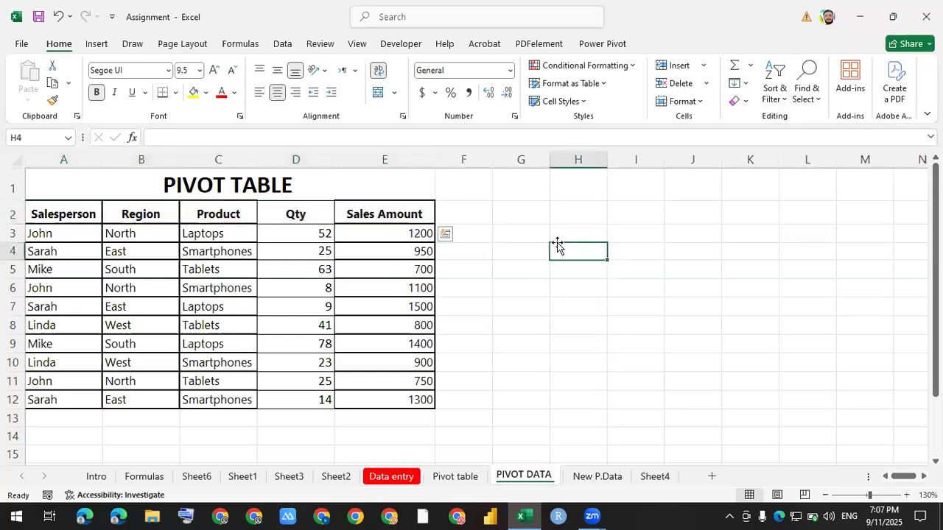
left_click(585, 215)
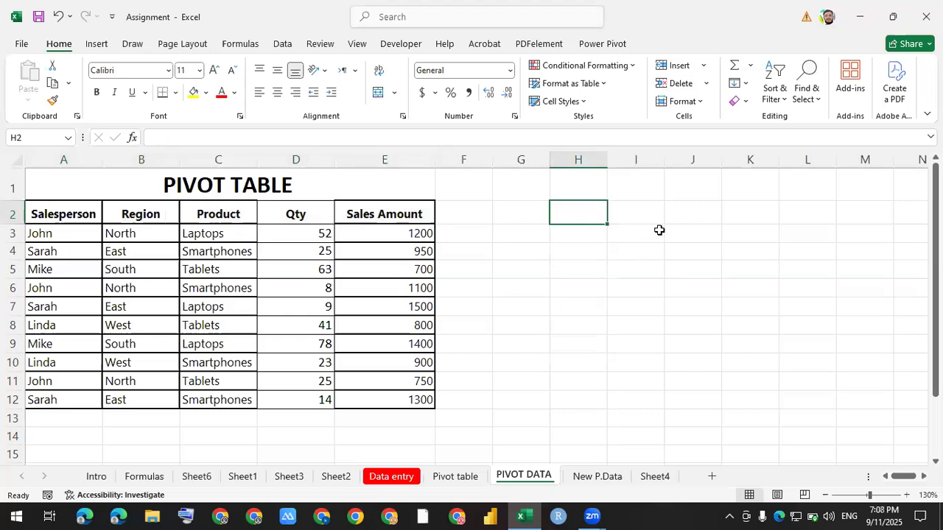
Copy the PIVOT DATA table A2:E12 into a new blank workbook starting at A1, keeping the source column widths.
left_click_drag(37, 214, 388, 402)
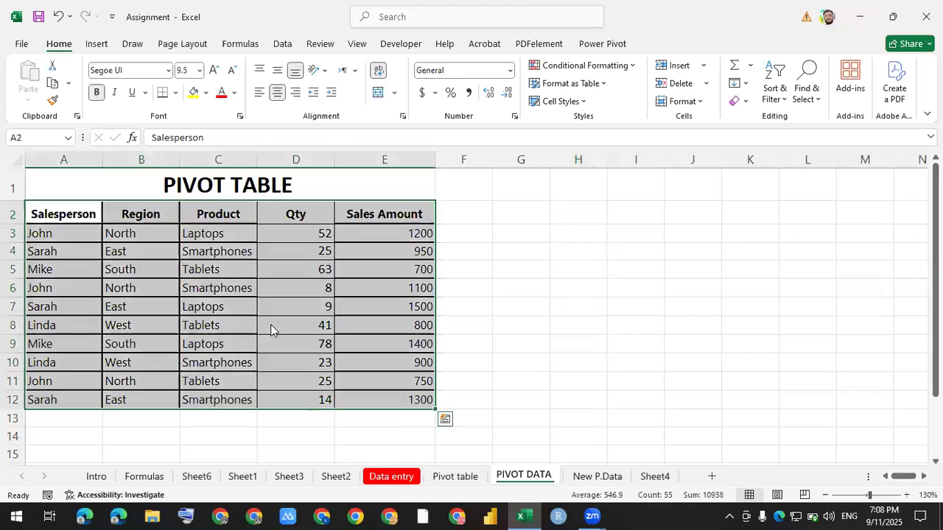
right_click(270, 324)
key("ctrl+c")
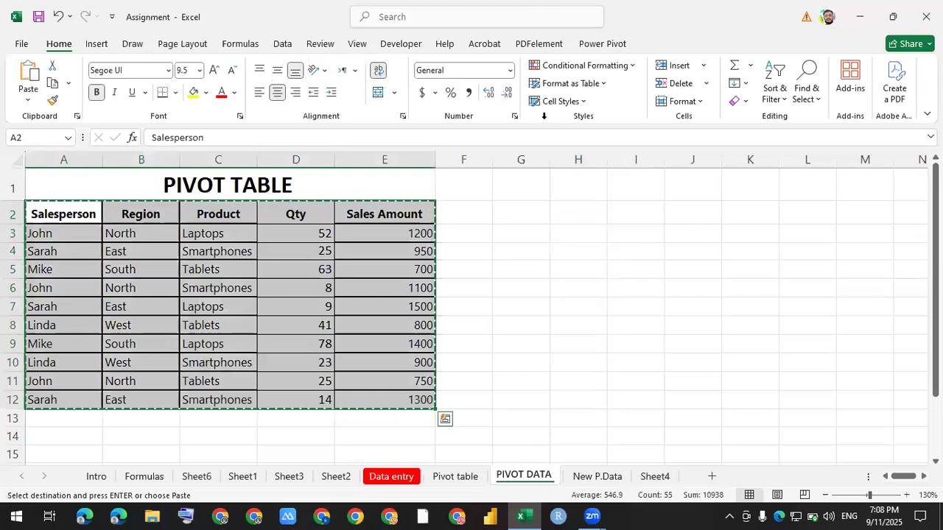
left_click(577, 319)
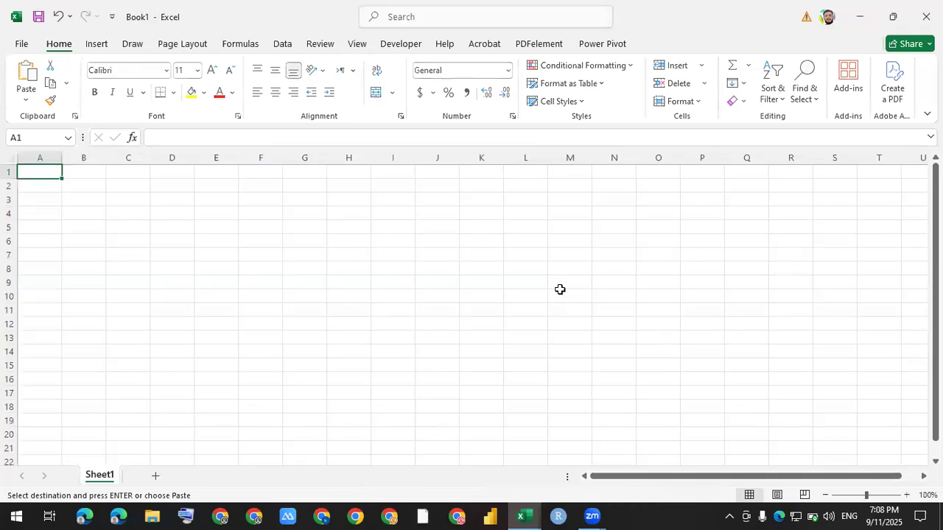
left_click(29, 102)
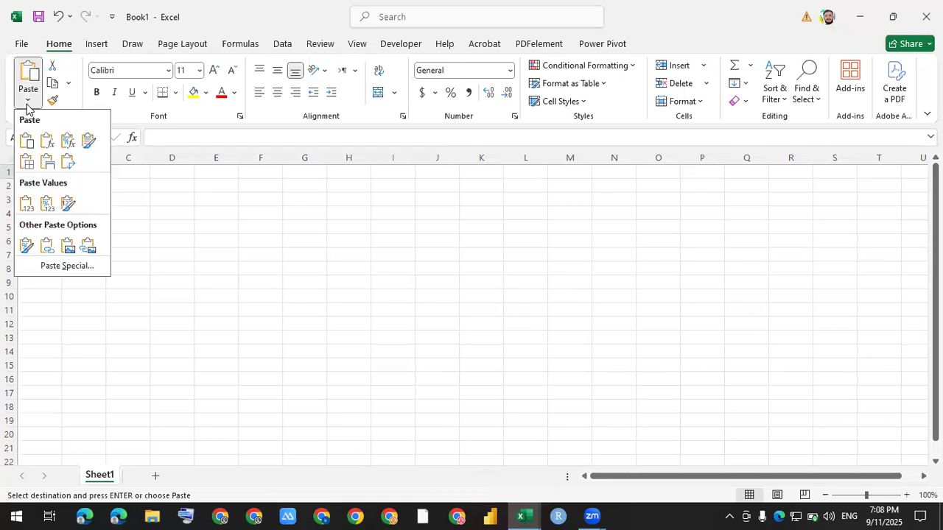
left_click(45, 163)
left_click(505, 293)
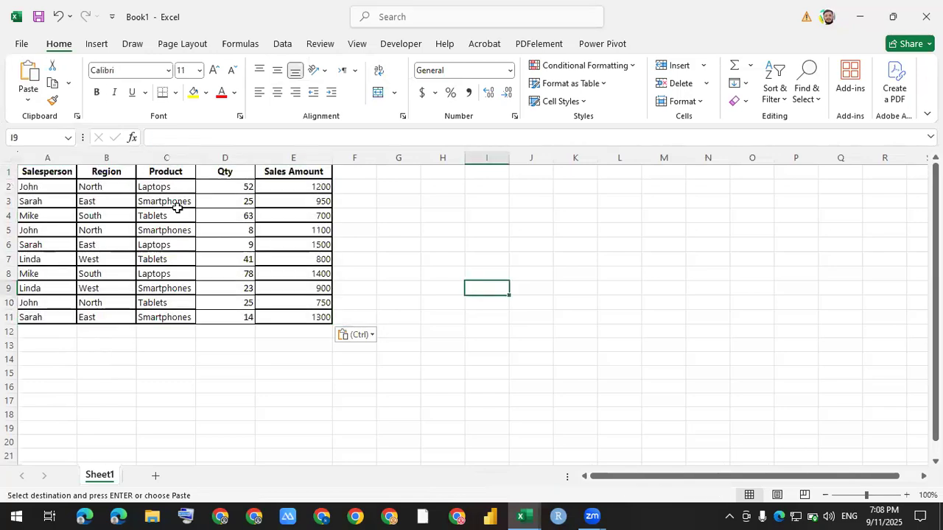
scroll(257, 229, "up", 2)
scroll(602, 275, "up", 1)
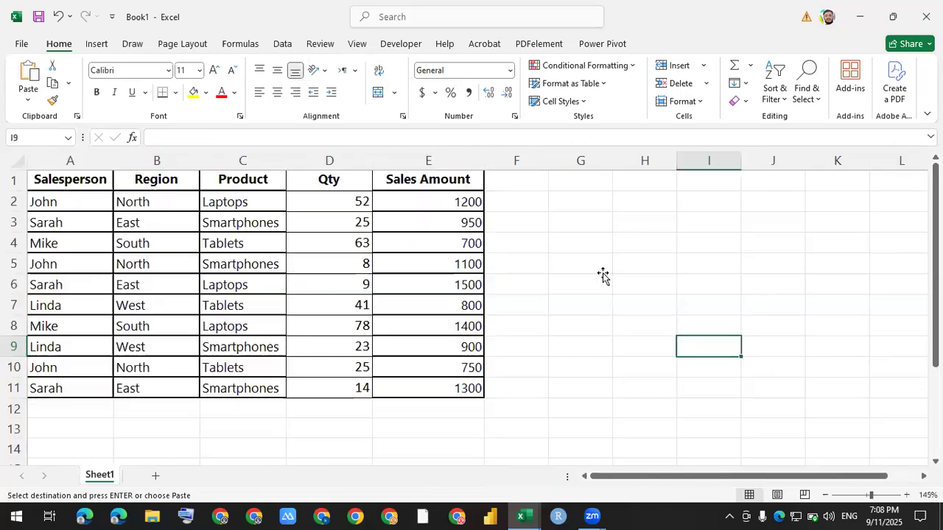
Review the header row A1:E1 and the records in A2:E11 of the pasted sales table.
left_click(601, 273)
mouse_move(63, 180)
left_mouse_down()
mouse_move(86, 209)
mouse_move(402, 388)
left_mouse_up()
left_click_drag(89, 181, 442, 190)
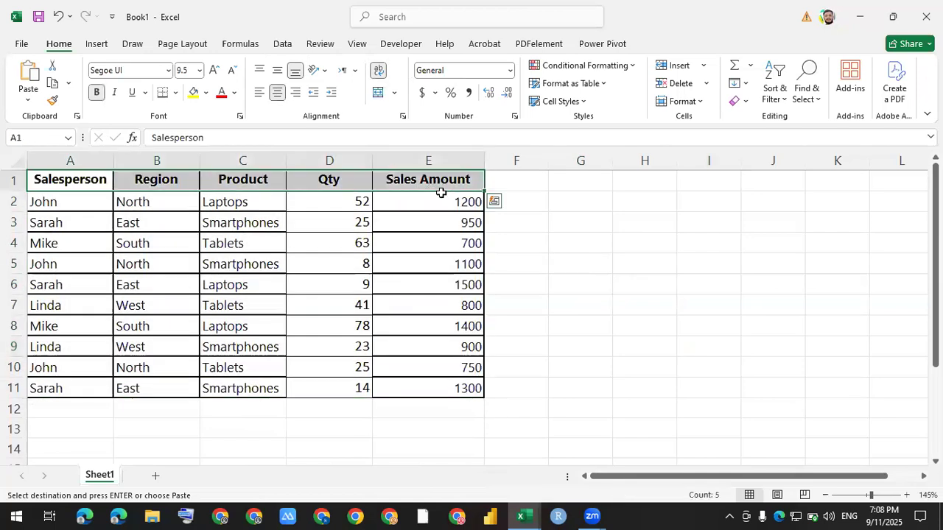
left_click(587, 256)
left_click_drag(46, 201, 435, 375)
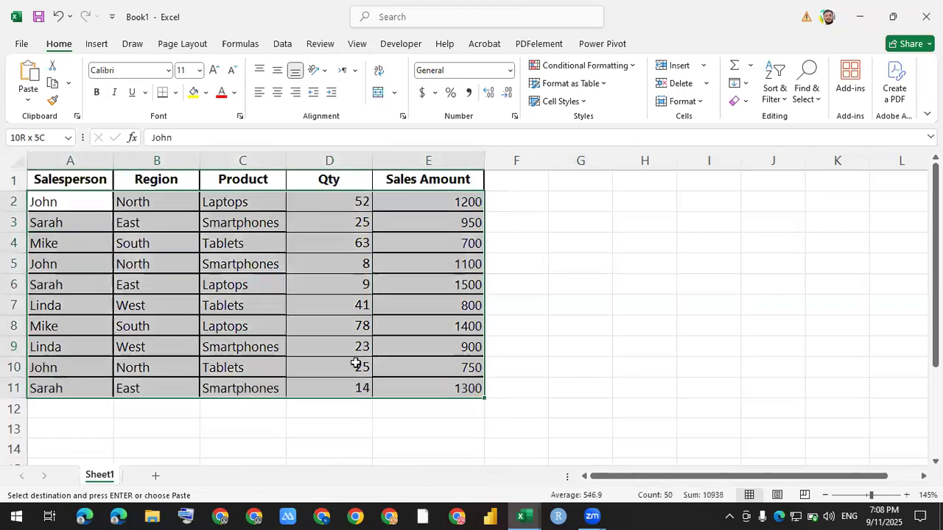
left_click(357, 365)
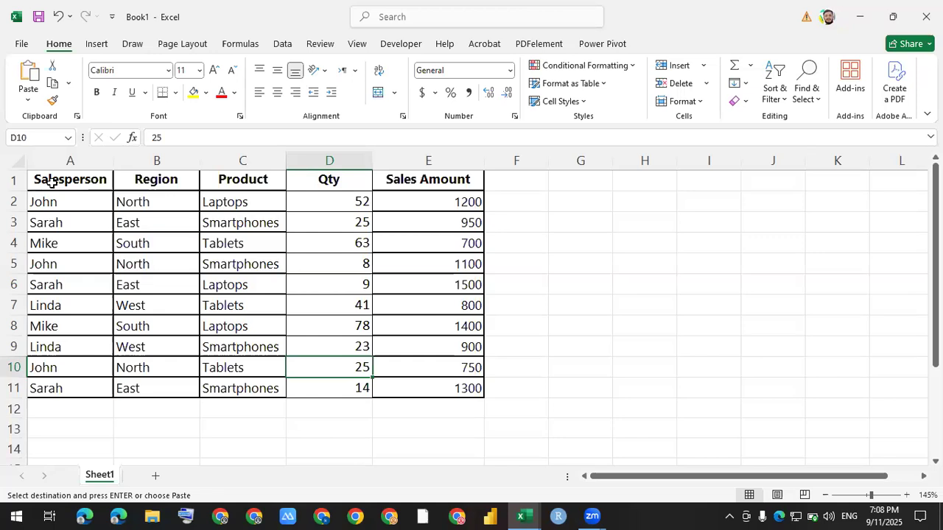
left_click_drag(54, 187, 382, 368)
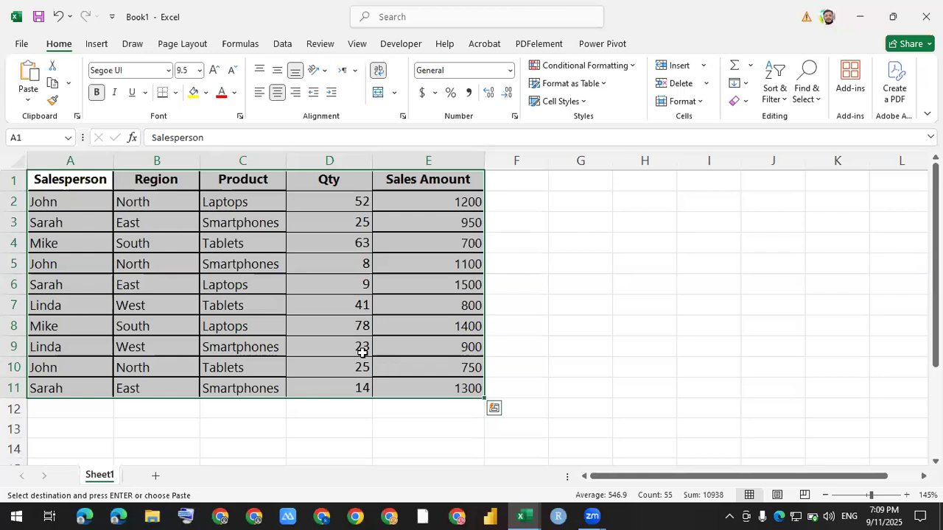
left_click(417, 276)
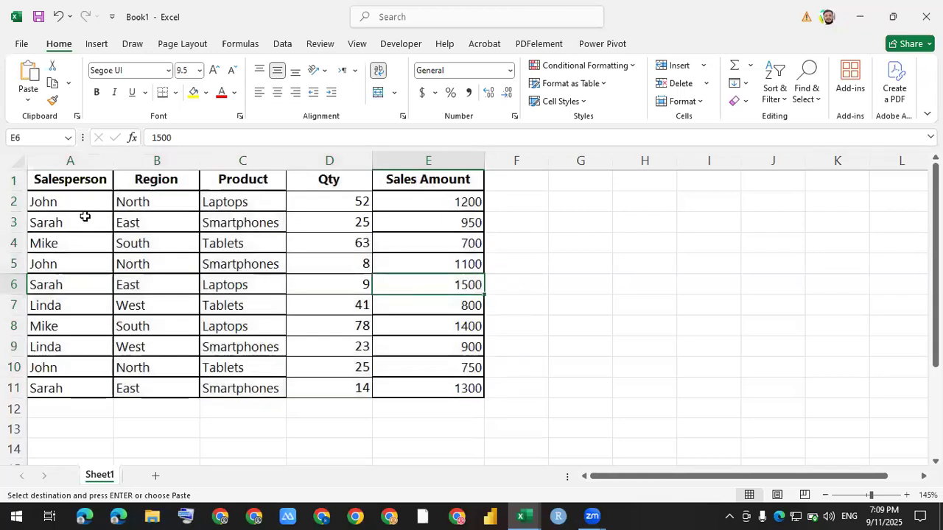
Insert a PivotTable based on Sheet1 range A1:E11, placed on a new worksheet.
left_click_drag(63, 179, 410, 380)
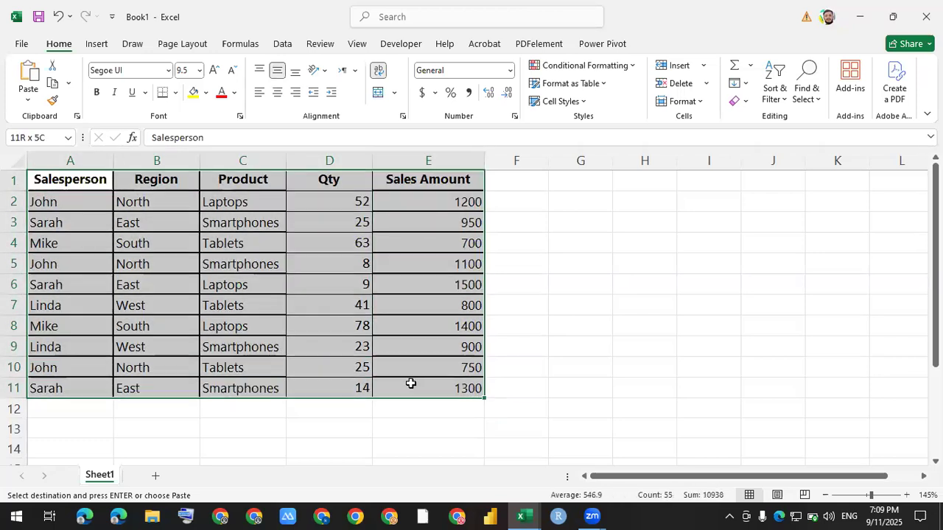
left_click(92, 45)
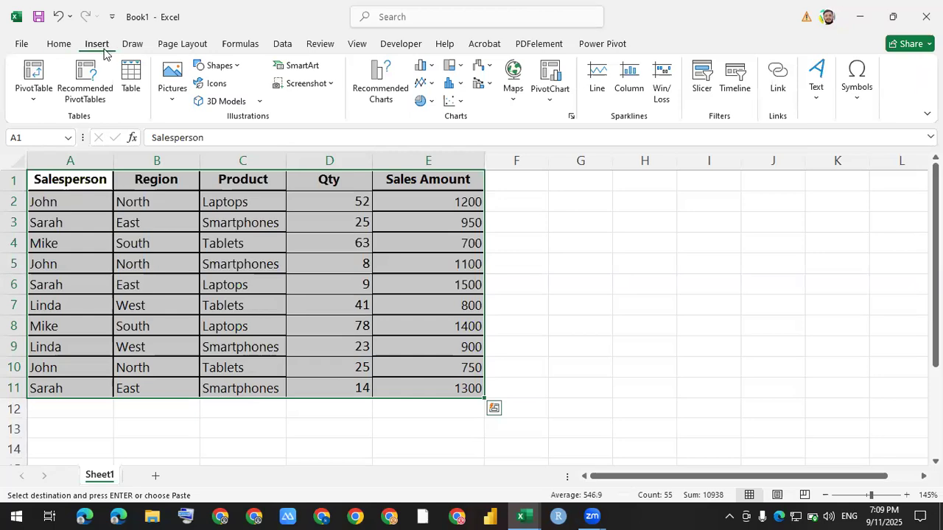
left_click(42, 74)
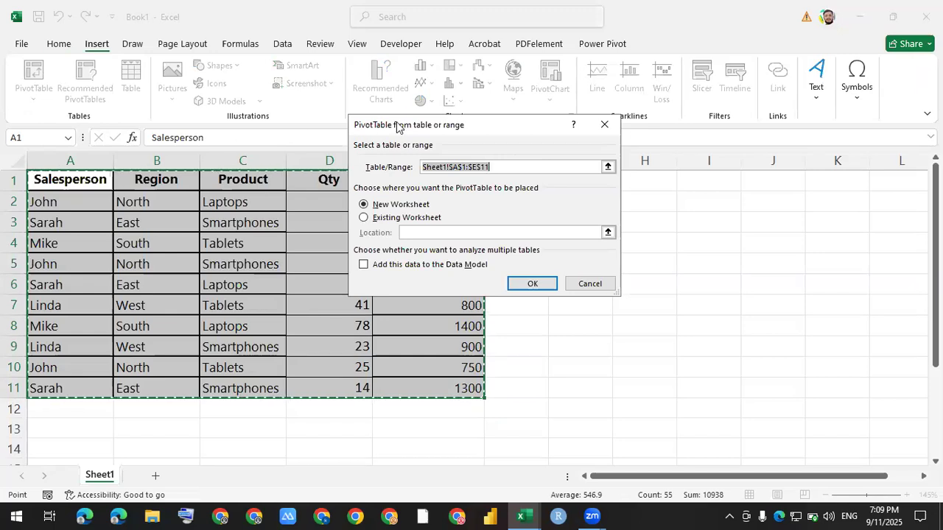
left_click_drag(397, 127, 348, 151)
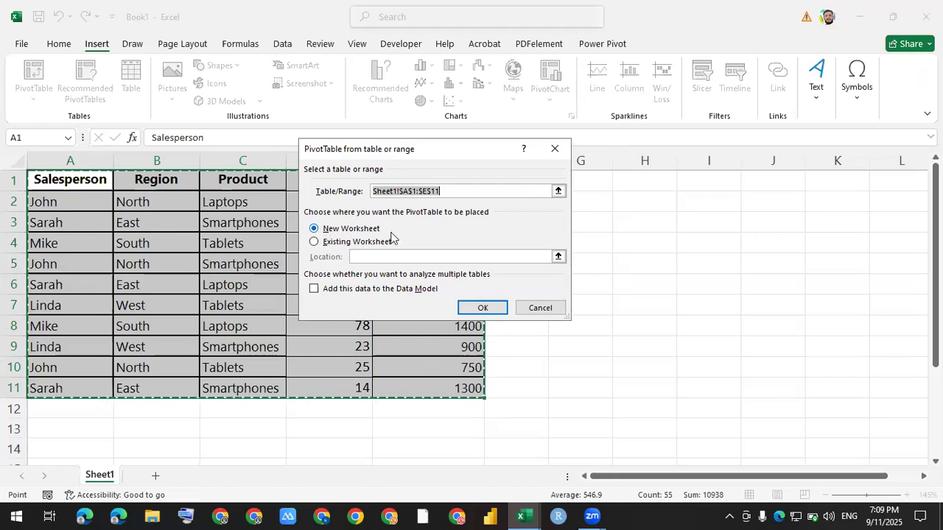
left_click(479, 307)
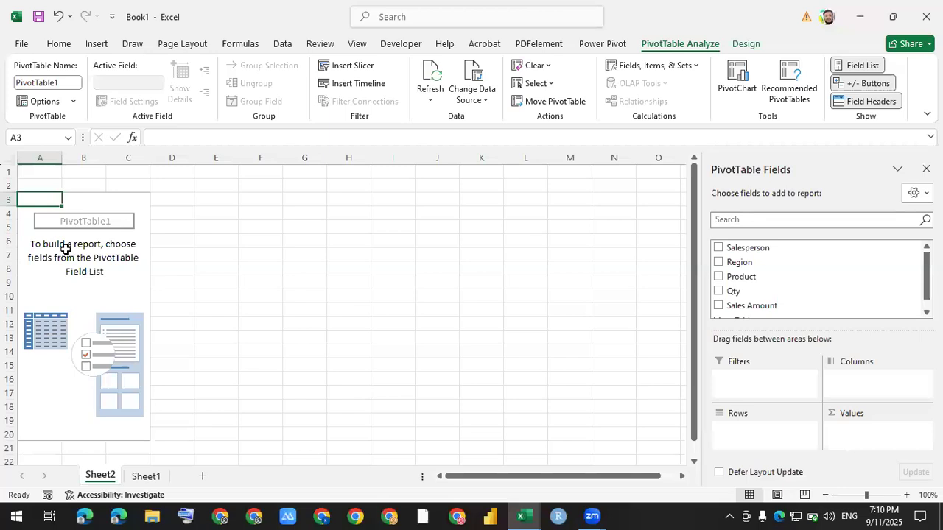
Compare the fields offered for the empty PivotTable with the source table's columns on Sheet1.
left_click(108, 280)
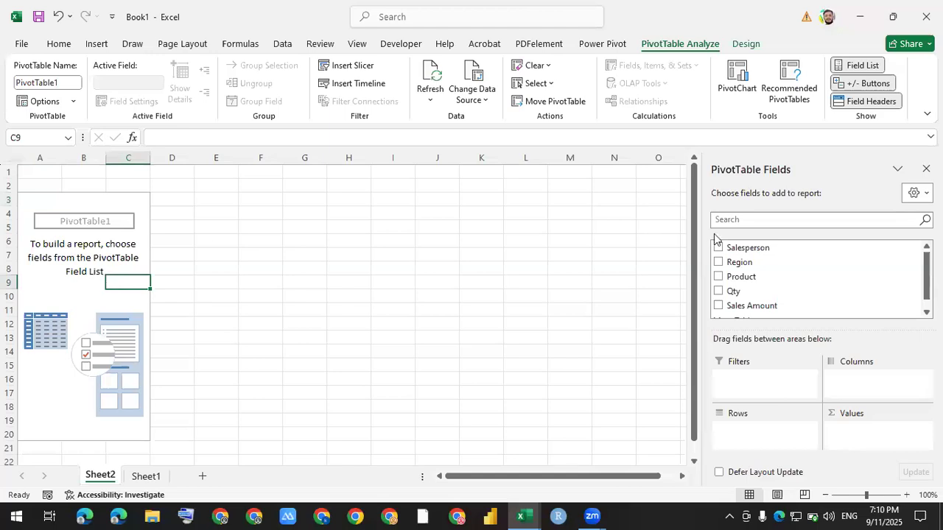
scroll(751, 295, "down", 1)
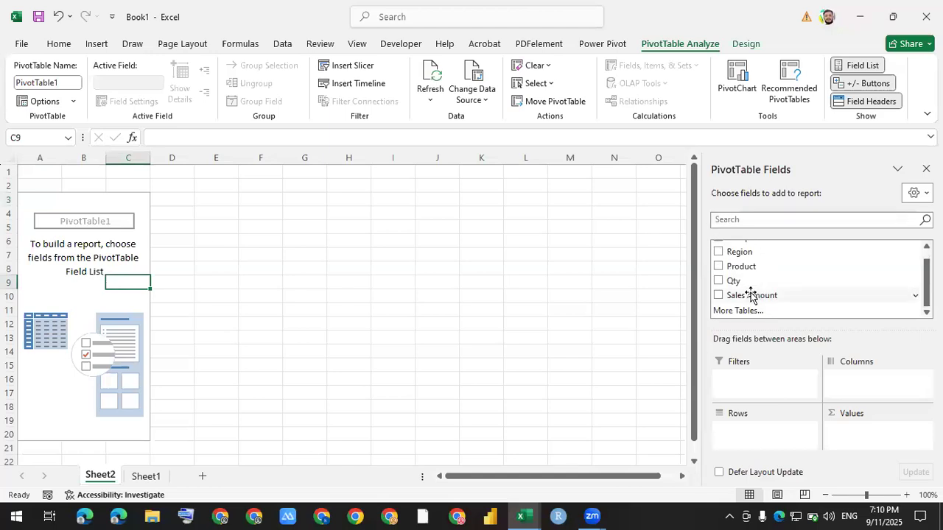
scroll(737, 272, "up", 1)
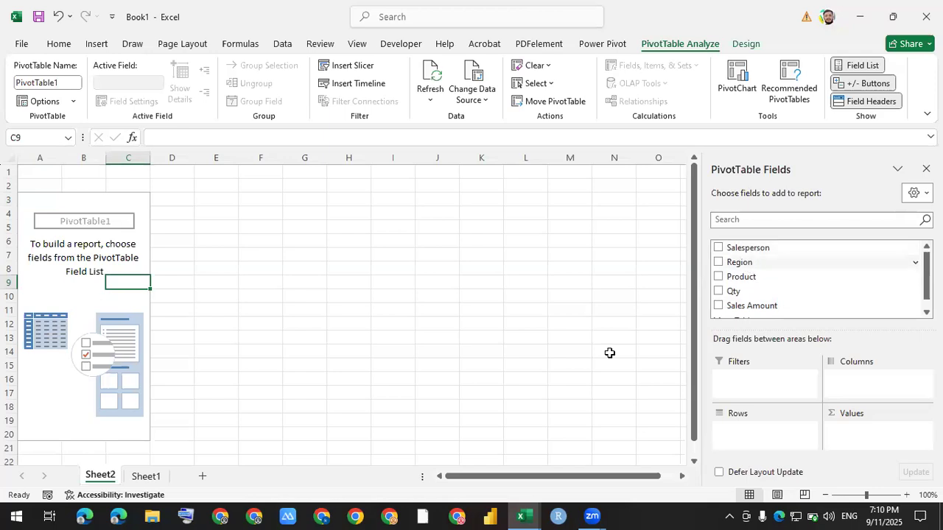
left_click(146, 477)
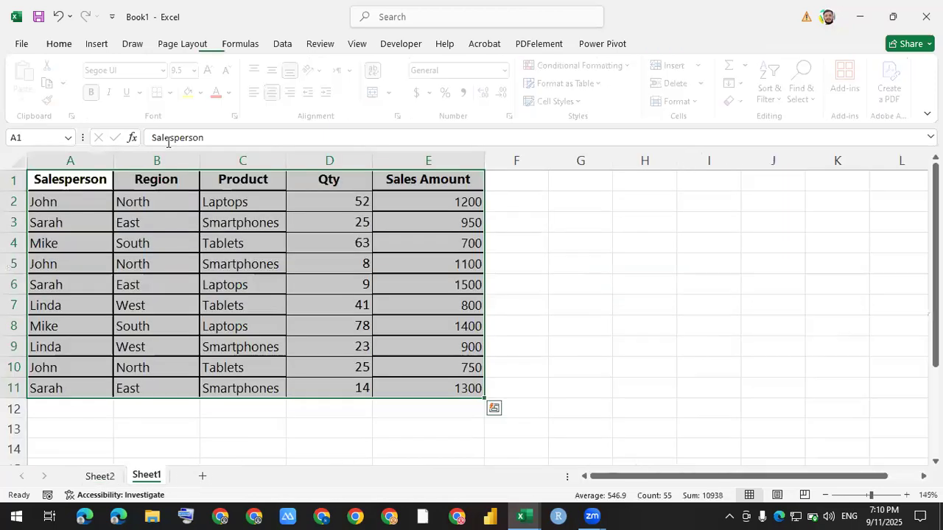
left_click(96, 44)
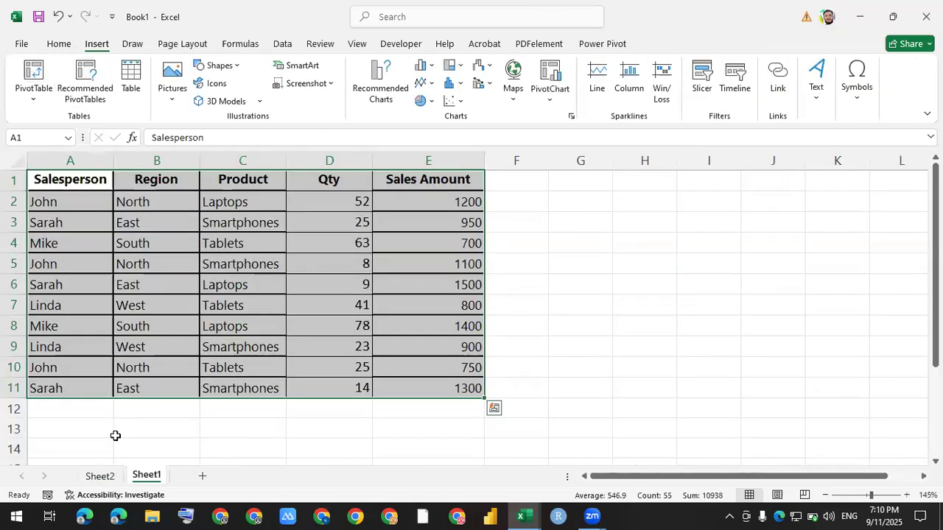
left_click(111, 477)
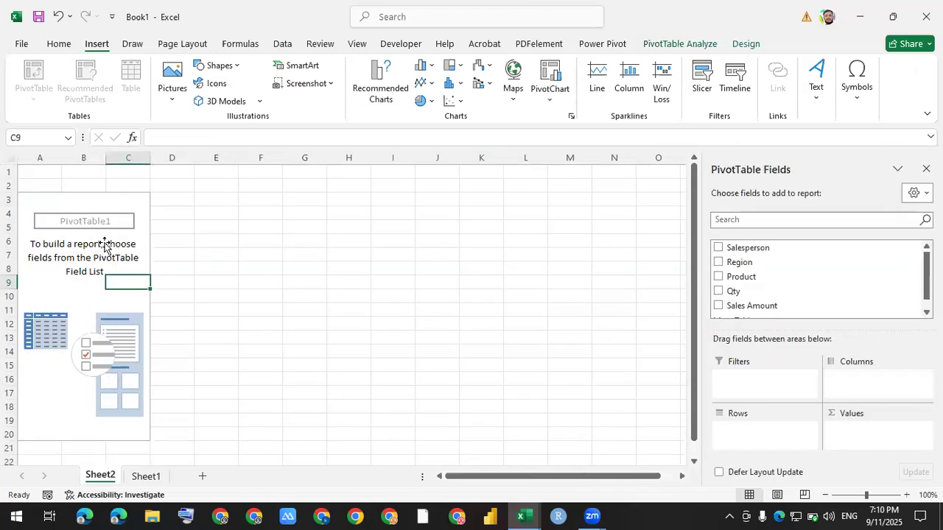
left_click(104, 246)
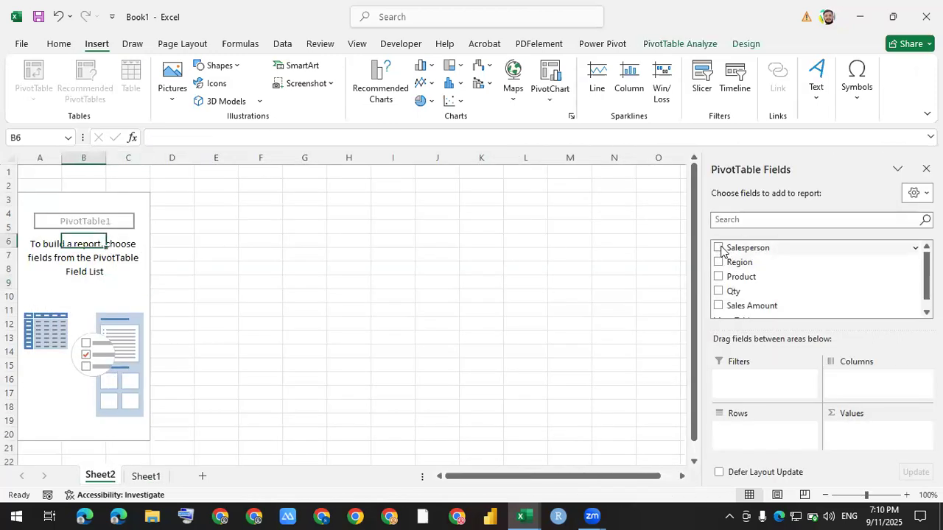
scroll(766, 291, "down", 1)
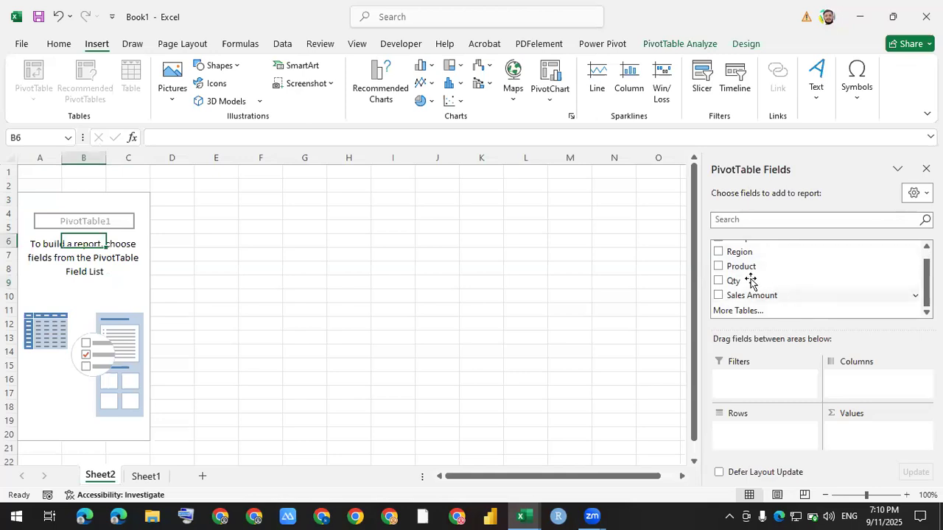
scroll(732, 265, "up", 1)
Lay out the PivotTable with Region as columns and Salesperson followed by Product as rows.
left_click_drag(728, 258, 881, 396)
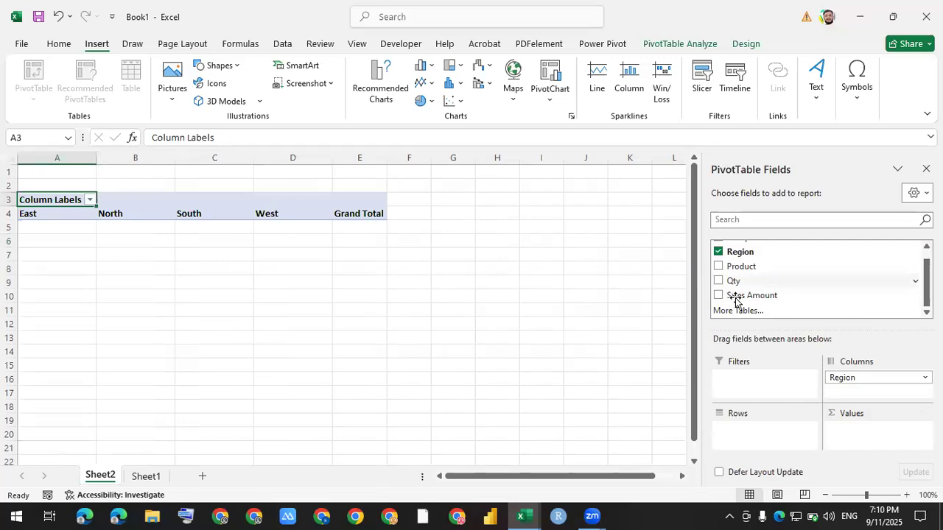
scroll(746, 249, "up", 1)
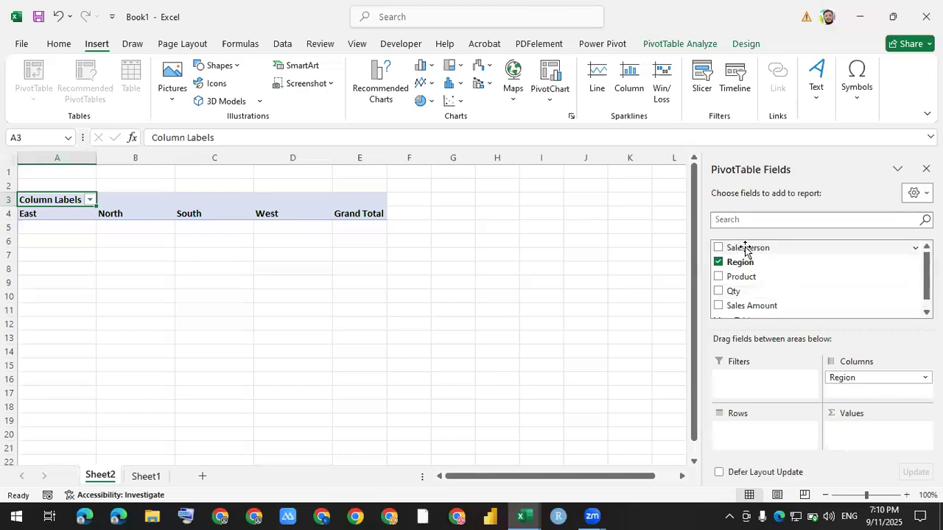
left_click_drag(745, 249, 773, 432)
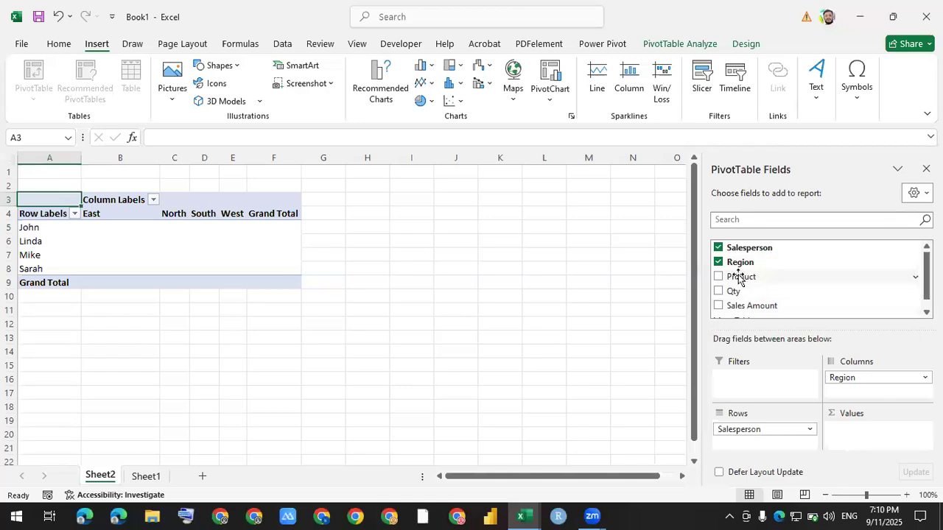
left_click_drag(739, 279, 755, 451)
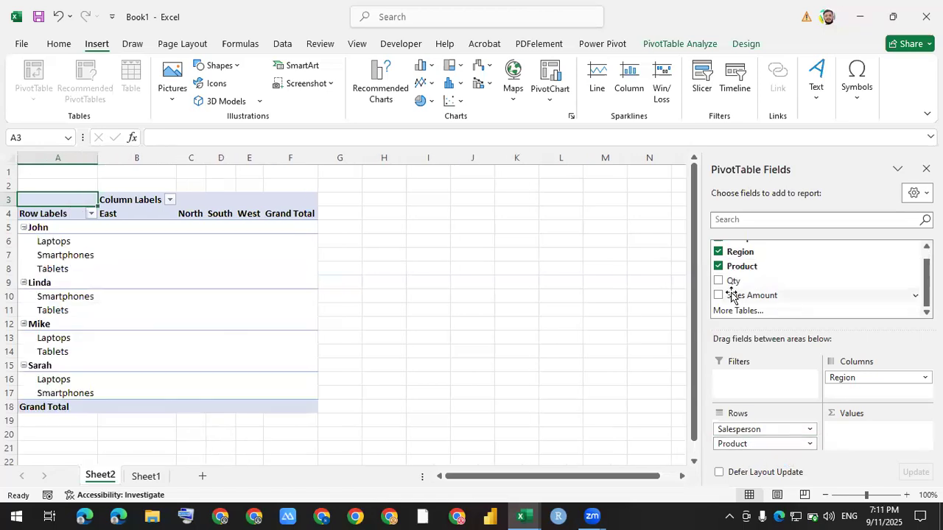
Add Qty and Sales Amount to the PivotTable as summed values, moving Qty out of the filters.
left_click_drag(732, 281, 763, 393)
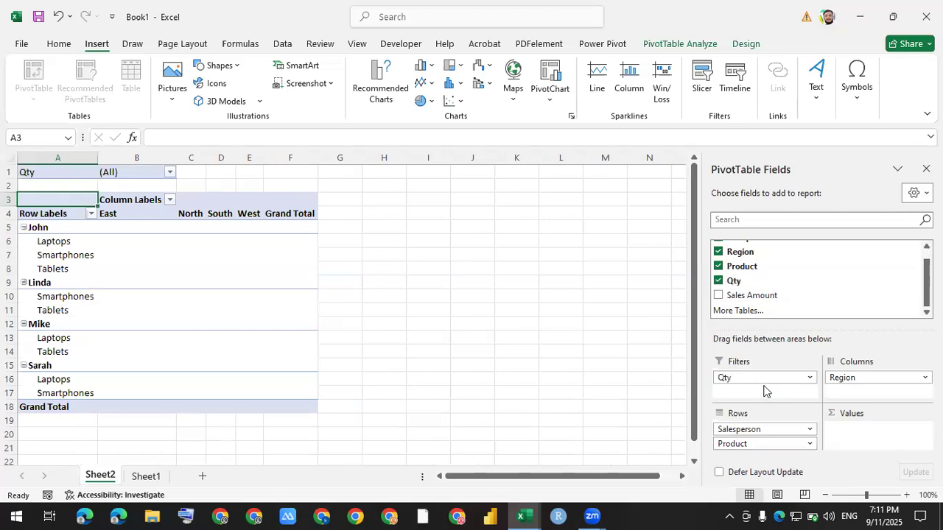
left_click_drag(751, 379, 868, 442)
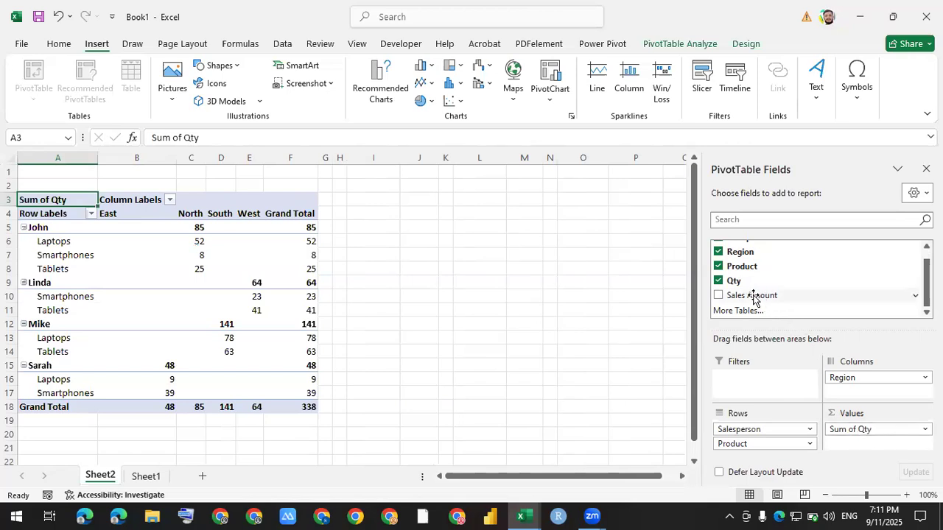
left_click_drag(753, 298, 855, 445)
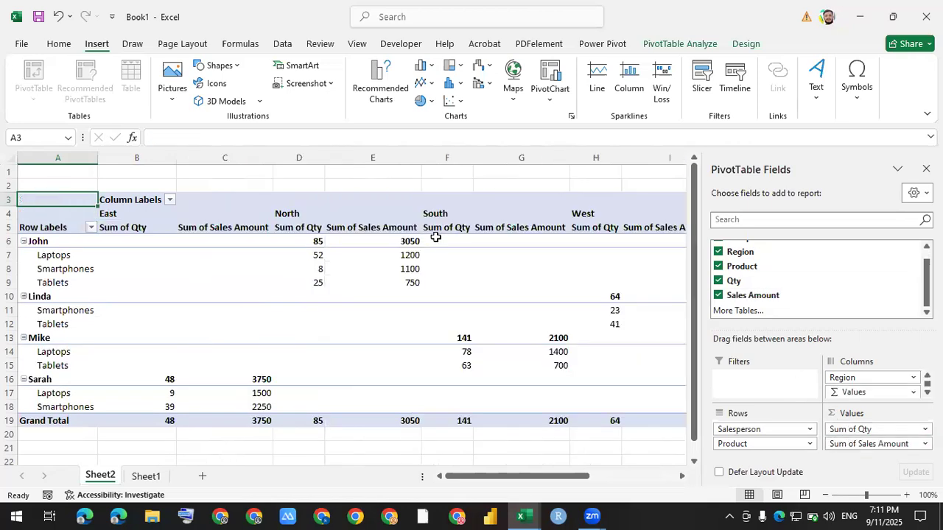
Examine the first salesperson's product rows and the Sum of Qty column of each region in the PivotTable.
left_click(566, 184)
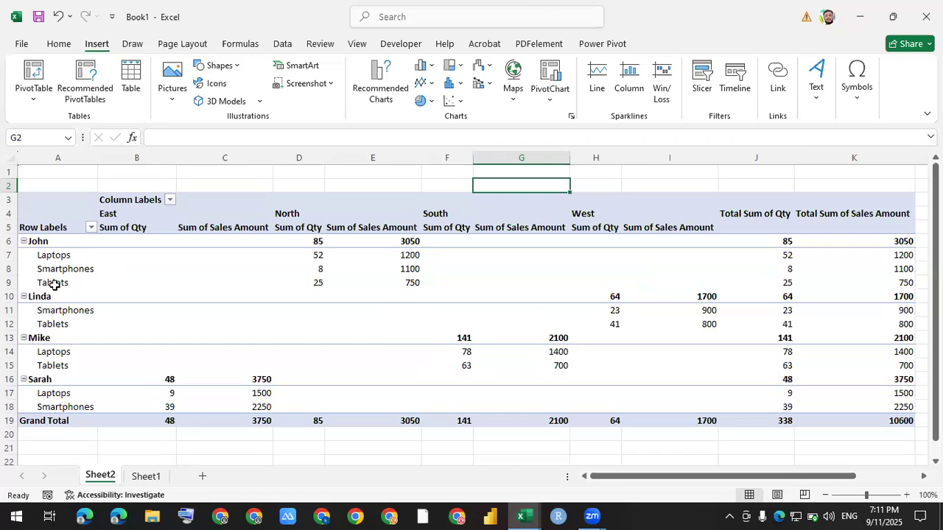
left_click_drag(52, 257, 54, 285)
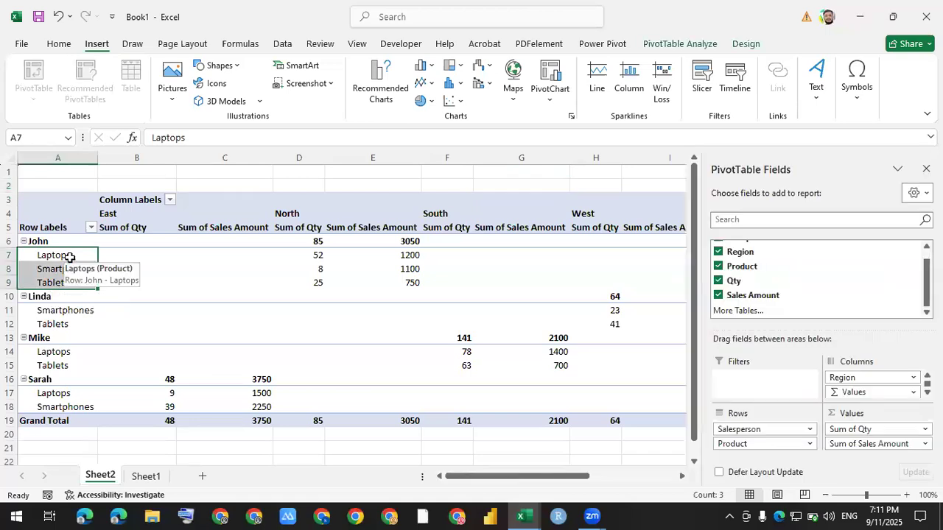
left_click(117, 197)
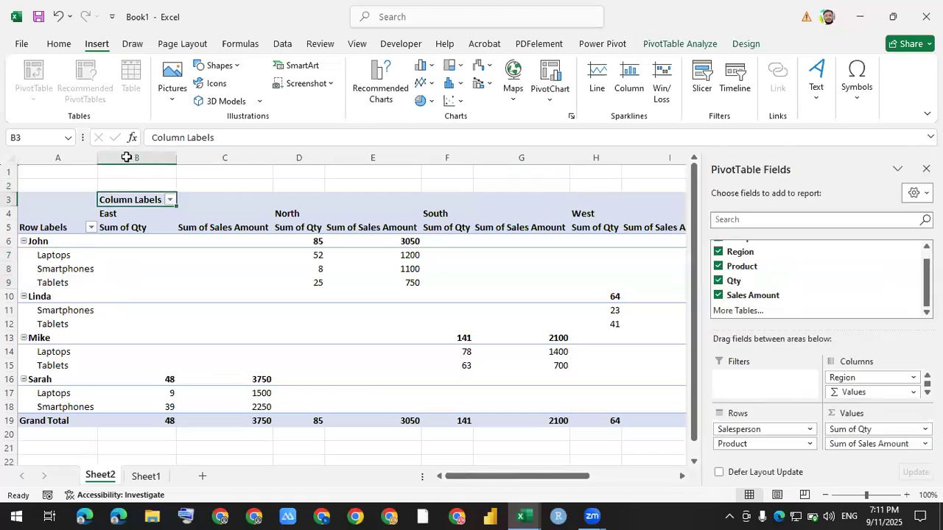
left_click(139, 159)
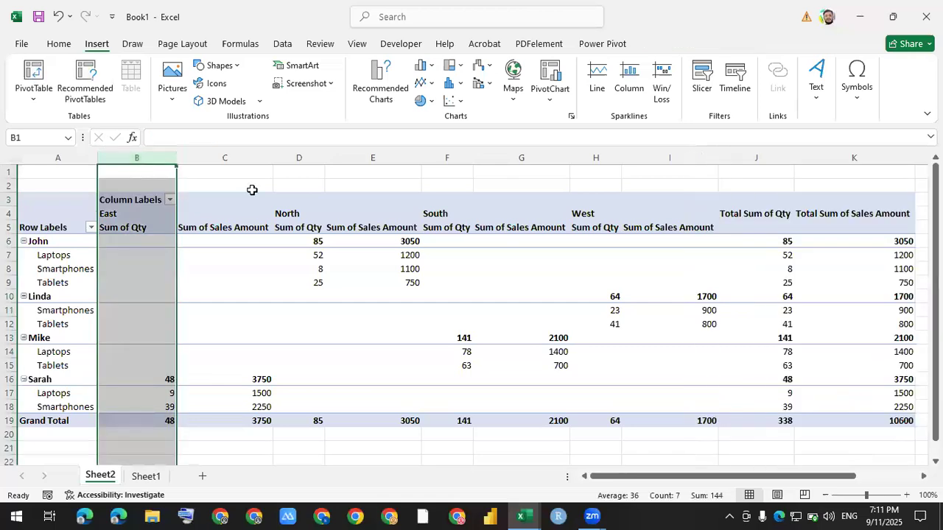
left_click(302, 155)
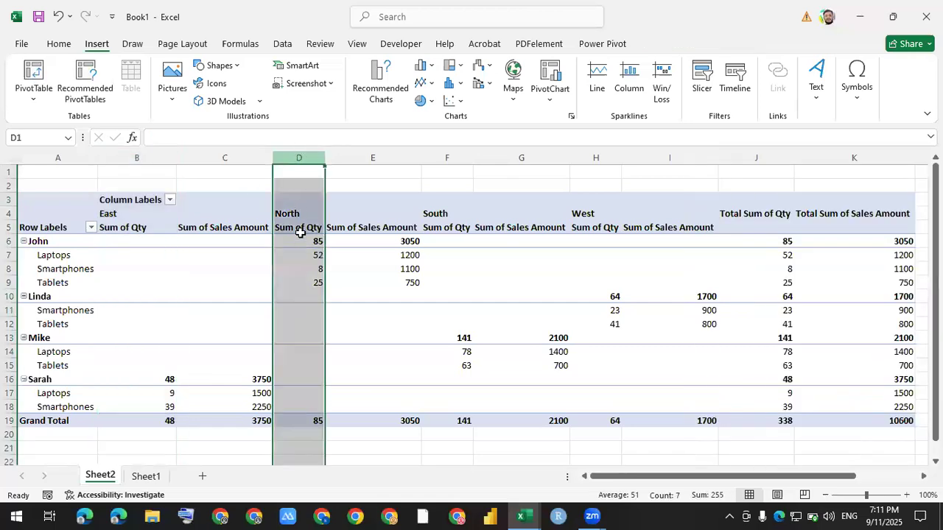
left_click(445, 157)
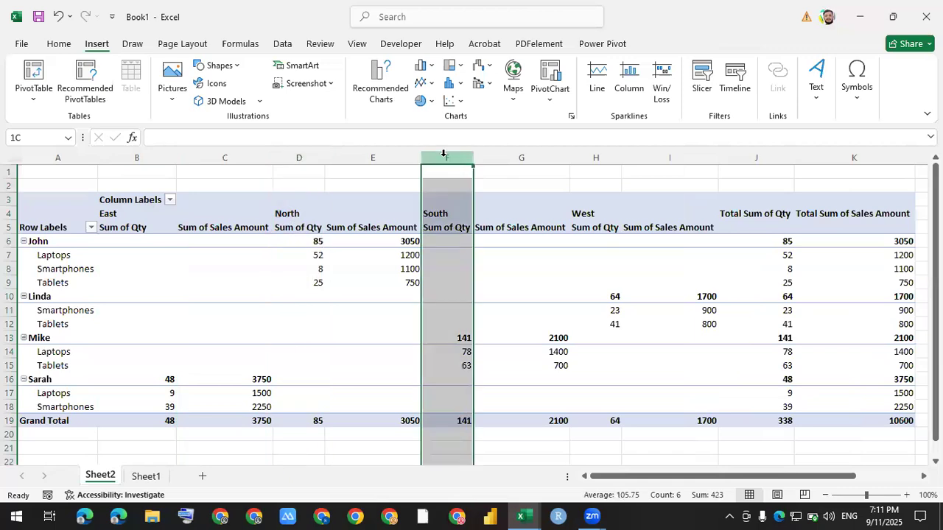
left_click(595, 157)
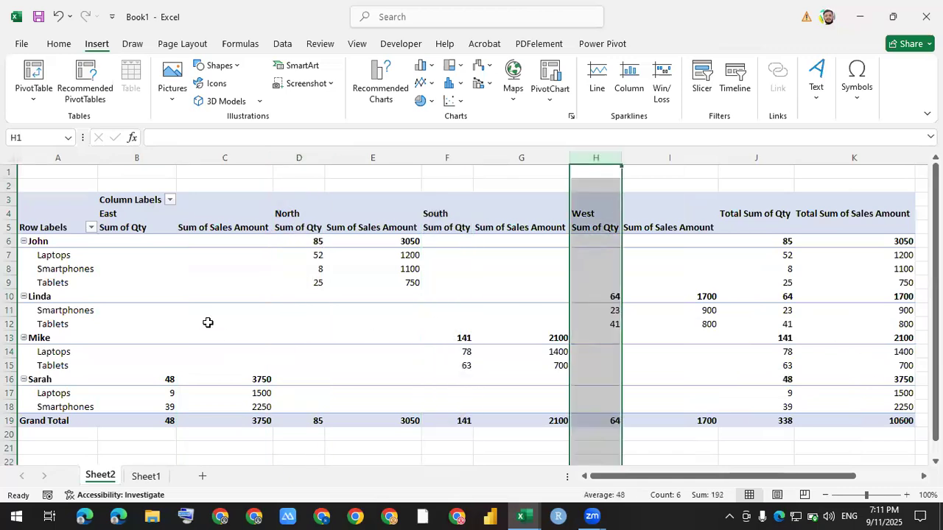
Remove Sales Amount, Qty, Product, Region and Salesperson from the PivotTable so that it is empty.
left_click(169, 315)
left_click(719, 295)
left_click(718, 280)
left_click(718, 266)
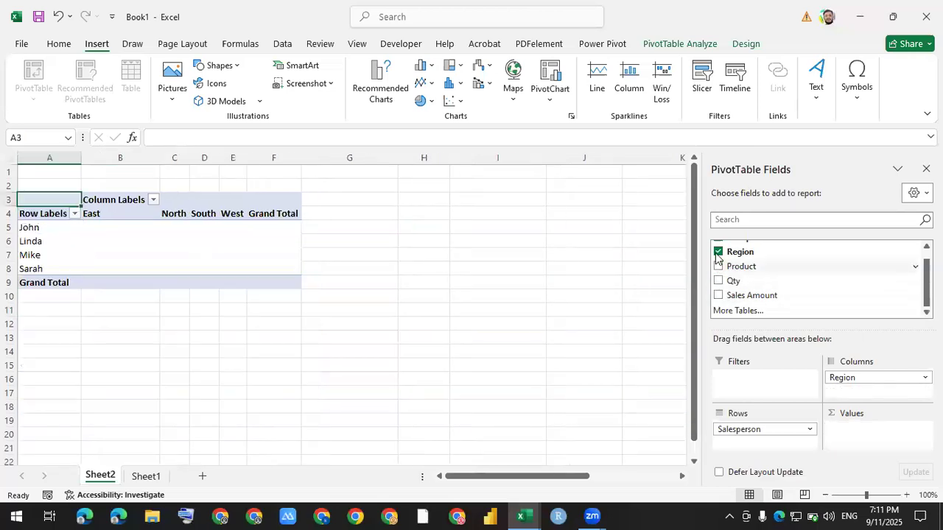
left_click(718, 252)
left_click(718, 248)
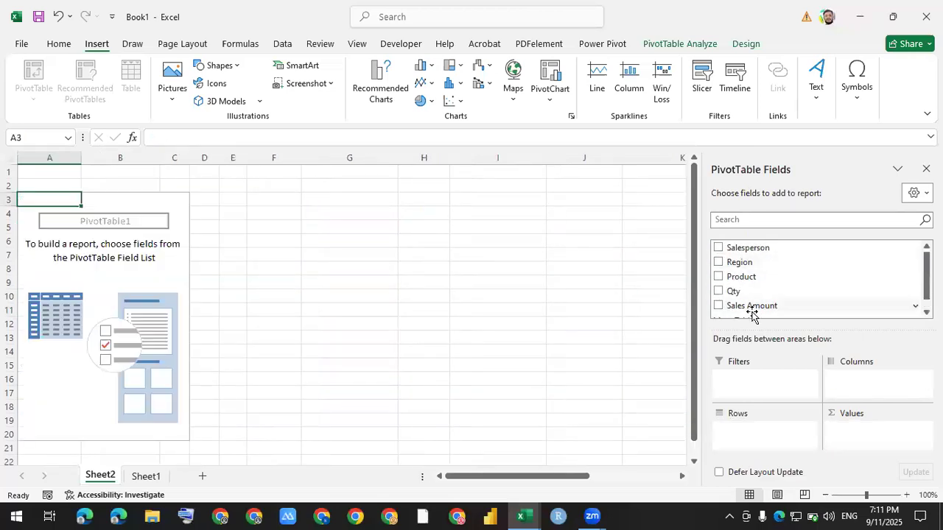
Place Salesperson followed by Qty in the rows of the empty PivotTable.
scroll(751, 309, "down", 1)
left_click_drag(716, 248, 768, 429)
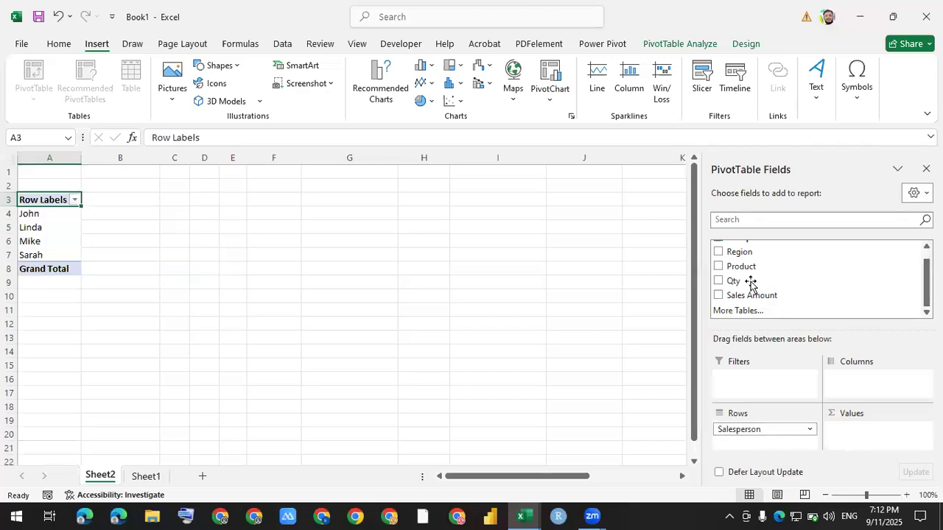
left_click_drag(718, 285, 768, 444)
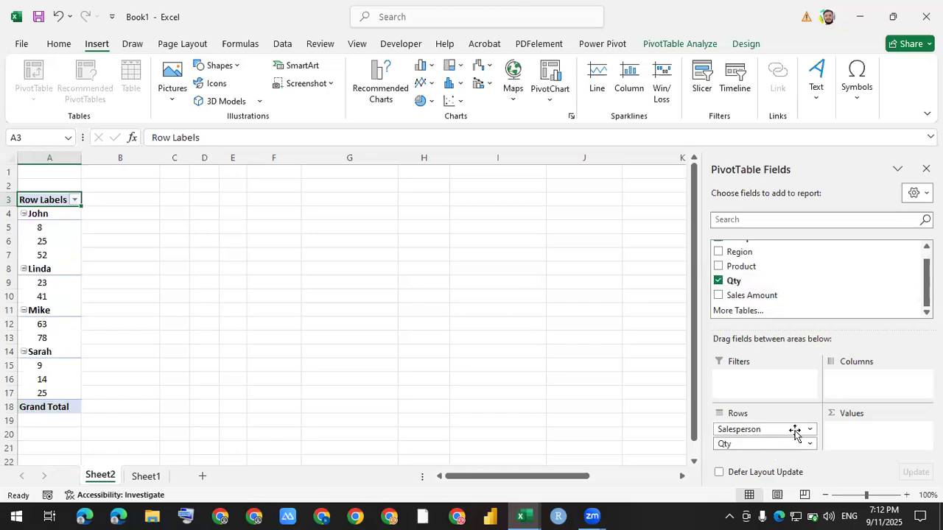
Add Product to the PivotTable as a counted value, moving it out of the columns, and place Region in the columns.
left_click_drag(740, 267, 856, 399)
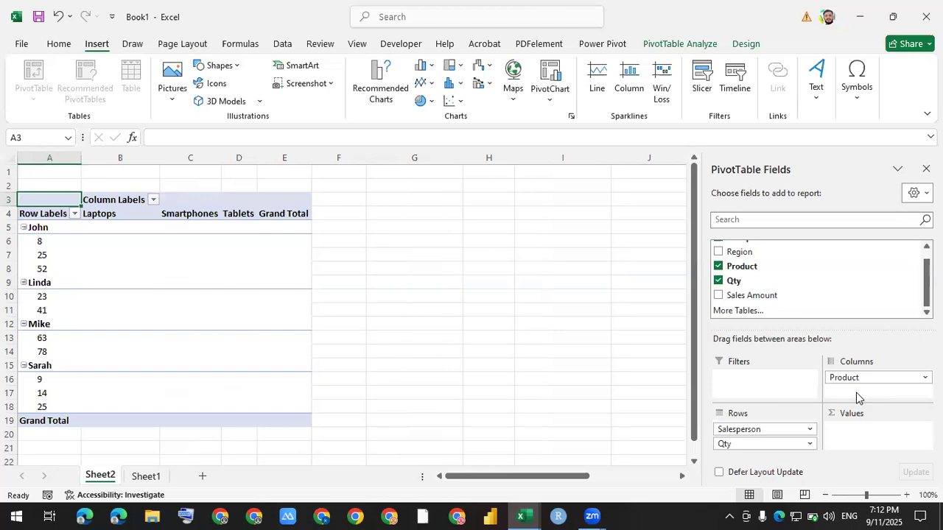
left_click_drag(855, 376, 868, 435)
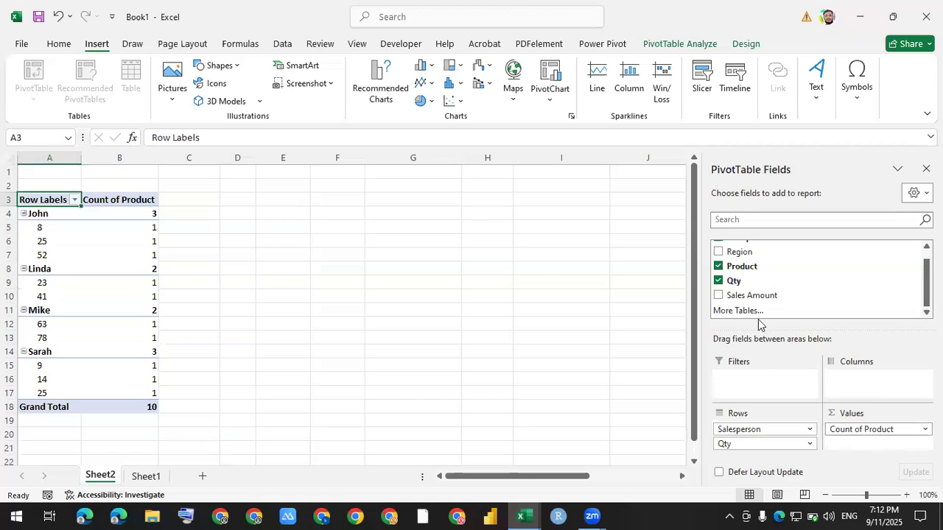
scroll(810, 313, "up", 1)
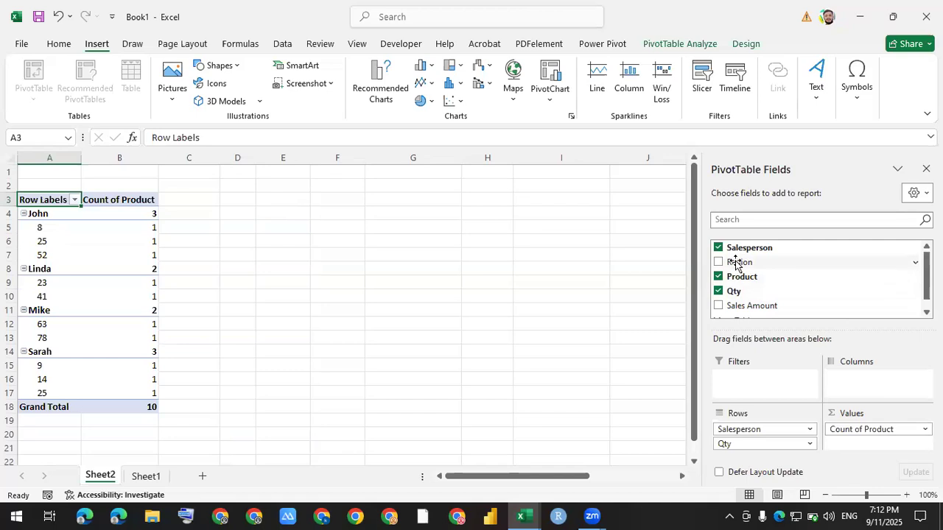
left_click_drag(736, 265, 848, 389)
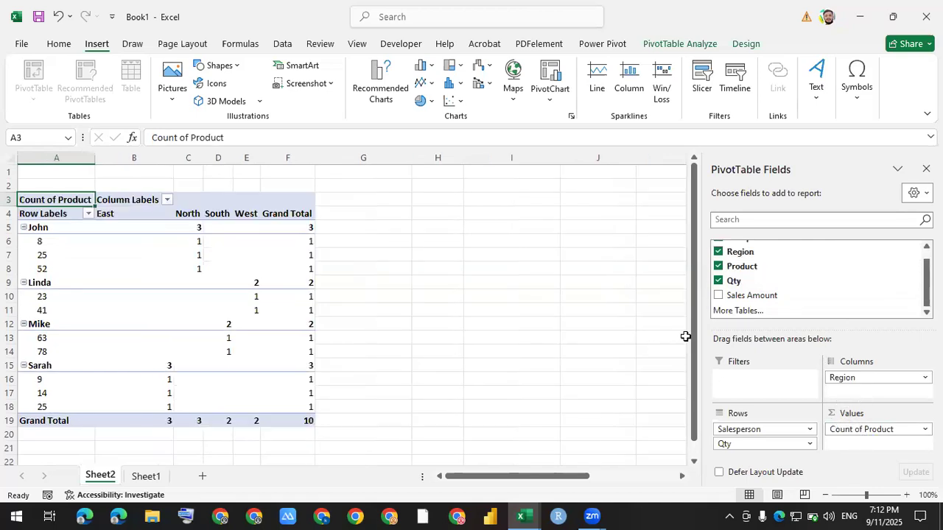
left_click(685, 337)
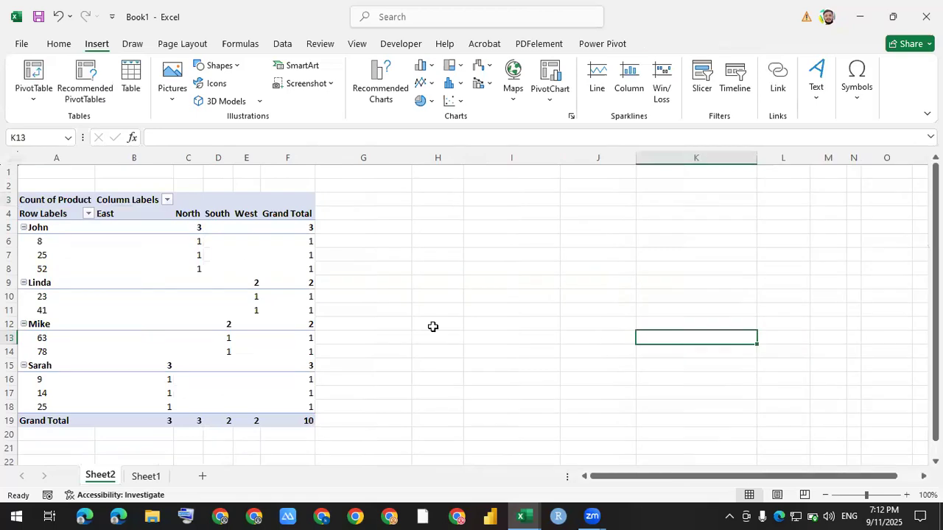
Center the contents of range A1:F19 on the PivotTable sheet horizontally.
left_click(134, 157)
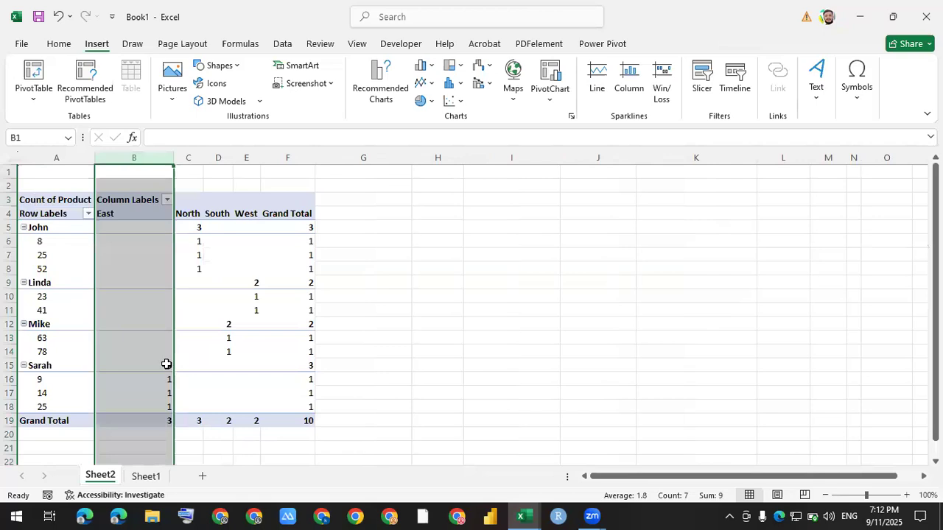
left_click(60, 45)
left_click_drag(59, 171, 284, 421)
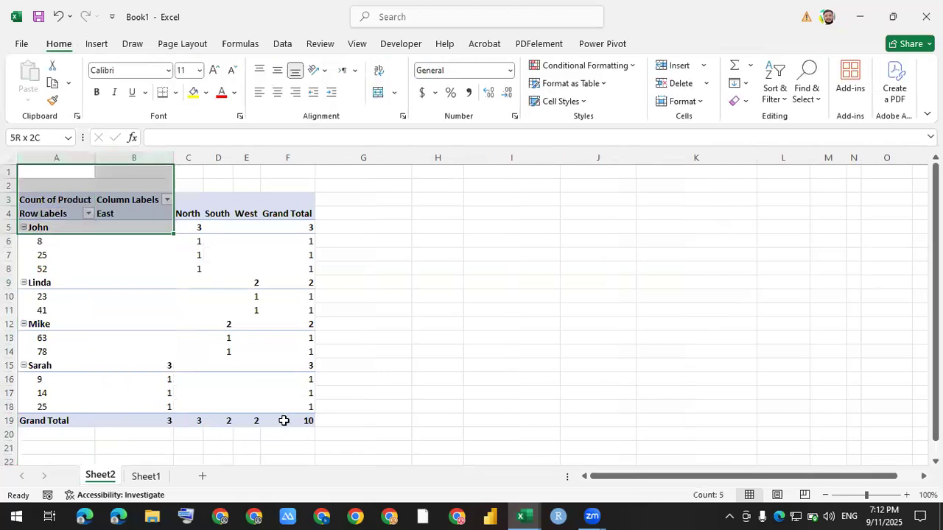
left_click(278, 94)
left_click(402, 247)
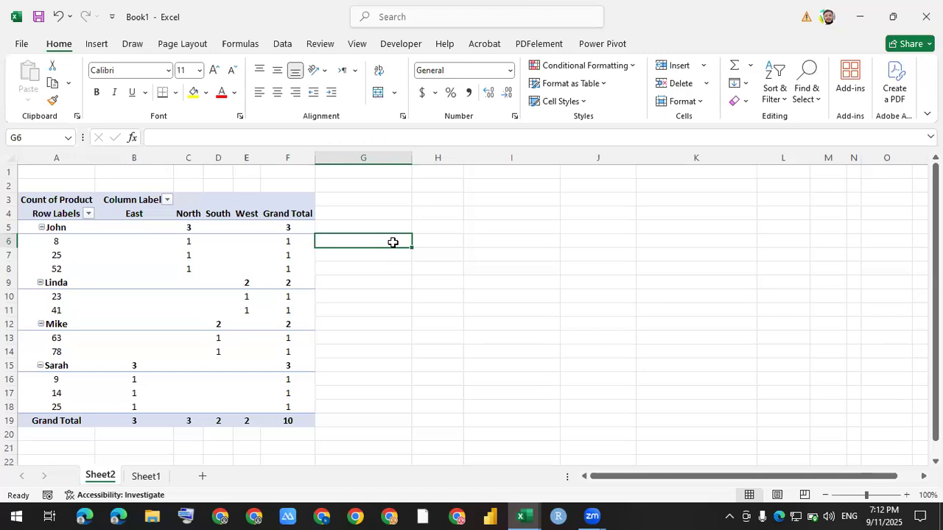
Examine the product counts per salesperson in the East, North, South and West columns.
left_click(444, 301)
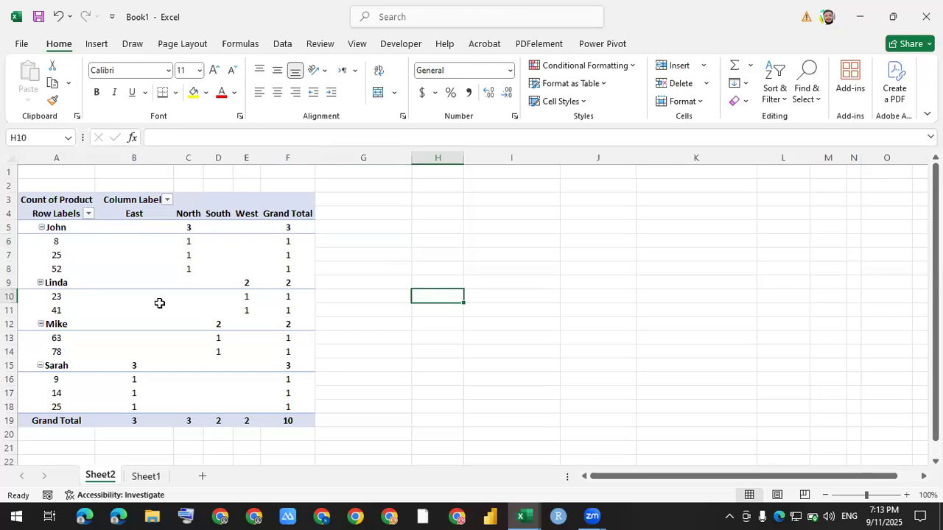
left_click(56, 227)
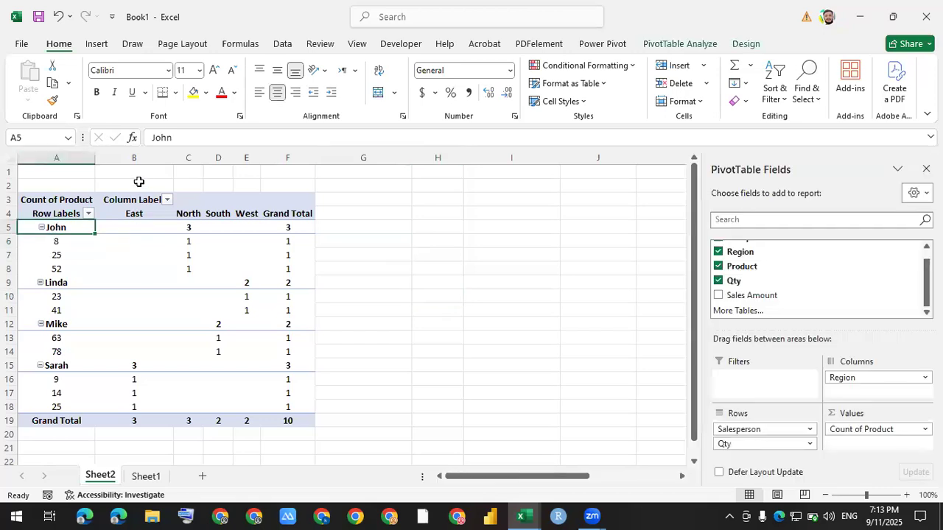
left_click(133, 156)
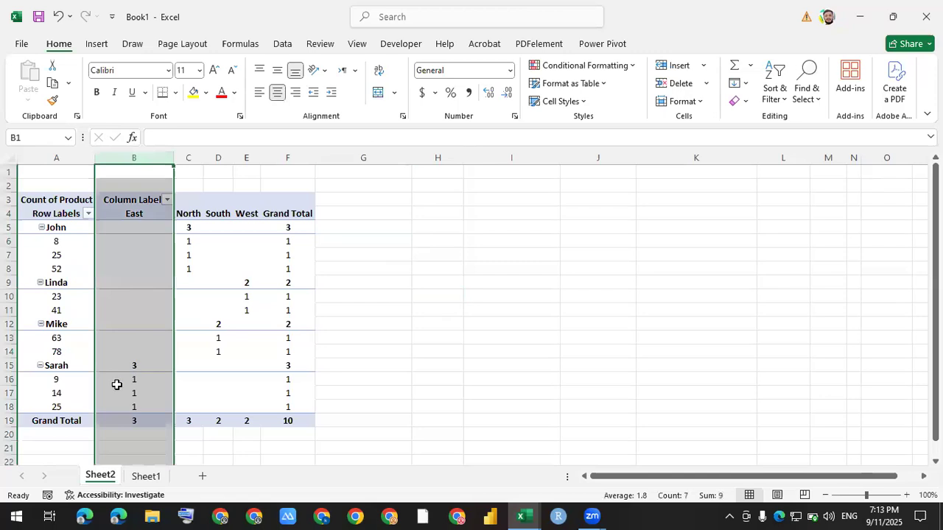
left_click(53, 227)
left_click(188, 157)
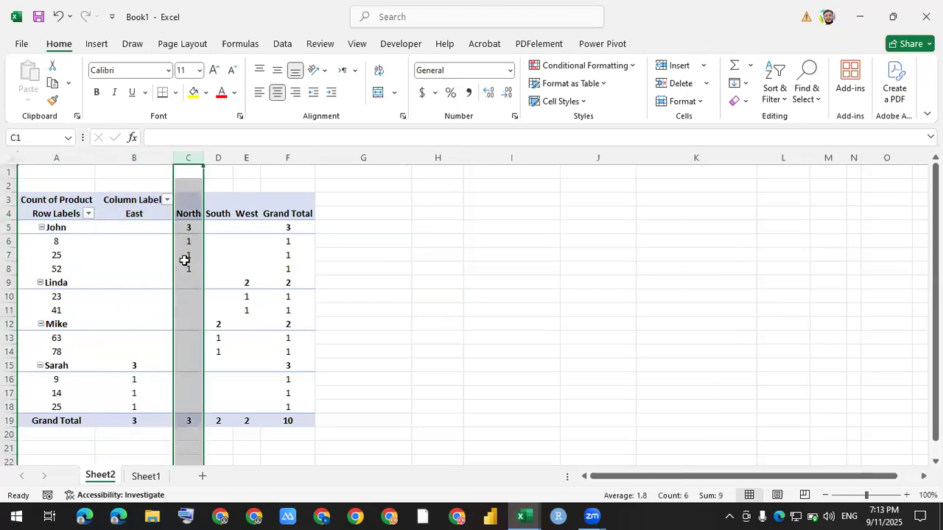
left_click(217, 158)
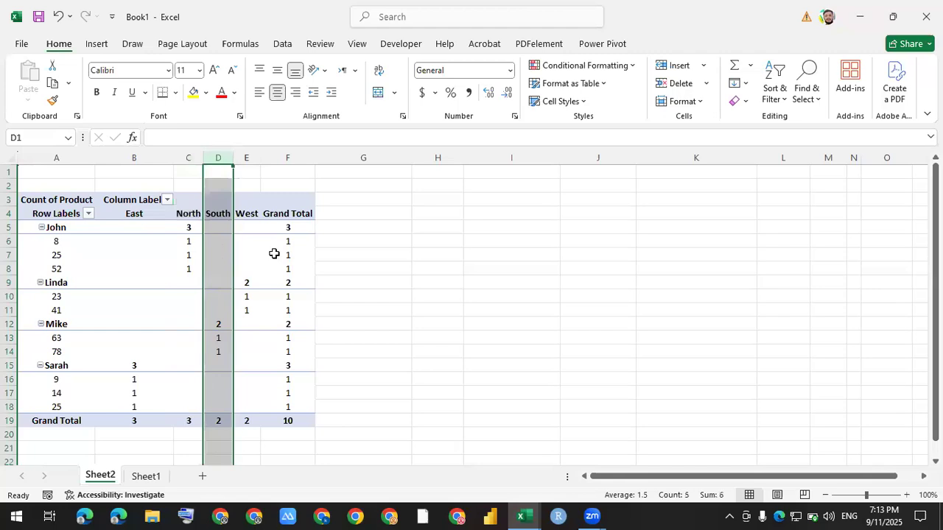
left_click(245, 159)
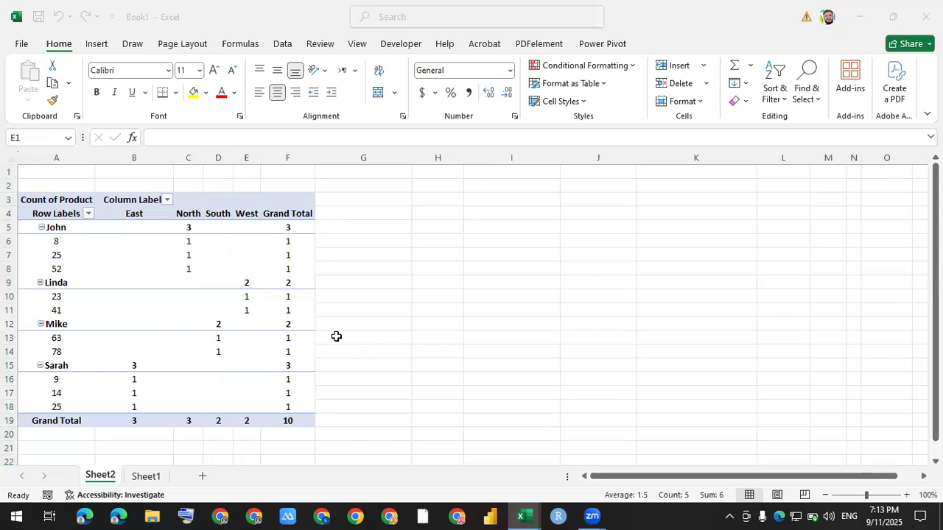
Clear the PivotTable layout again by taking out Qty, Product, Region and Salesperson.
left_click(369, 296)
left_click(64, 251)
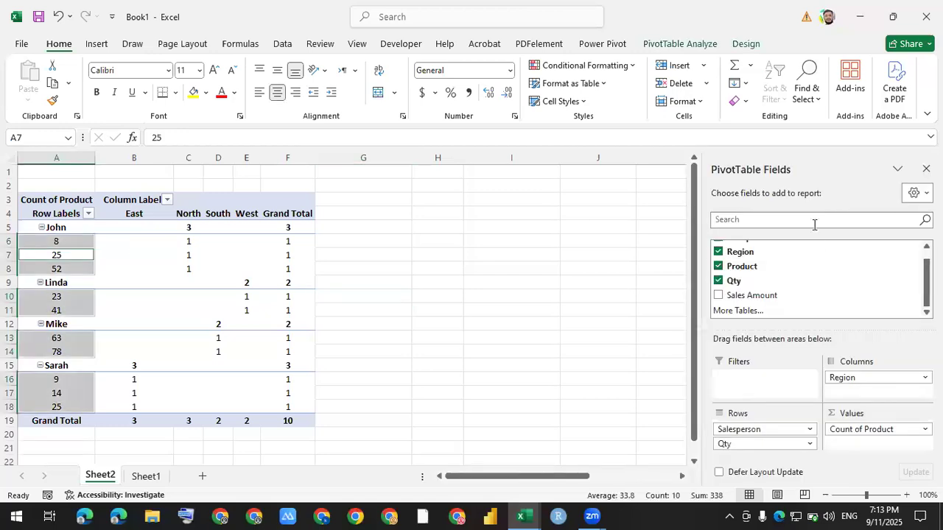
left_click(718, 281)
left_click(718, 266)
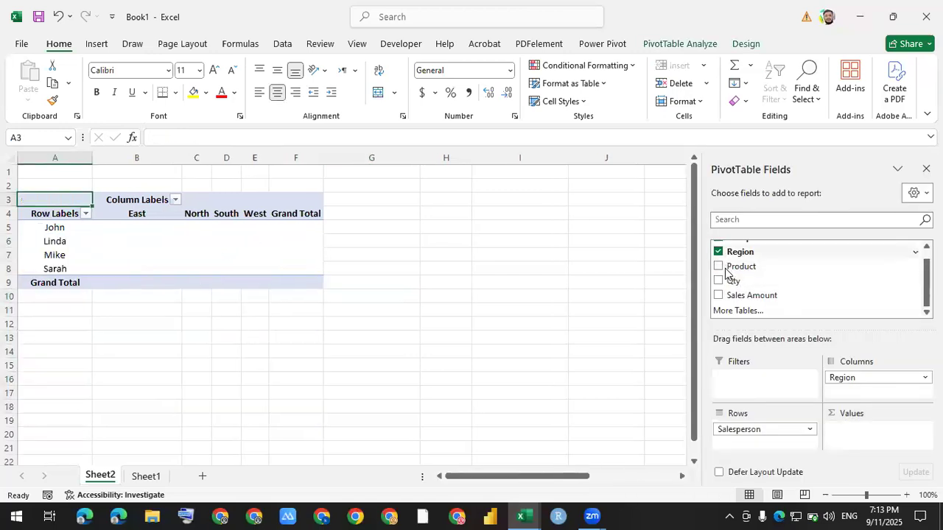
left_click(718, 251)
scroll(720, 250, "up", 1)
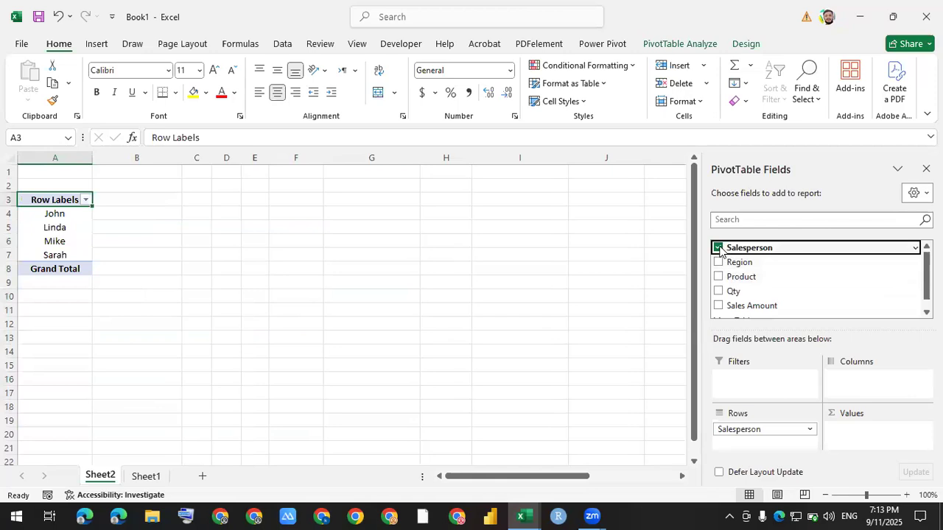
left_click(723, 251)
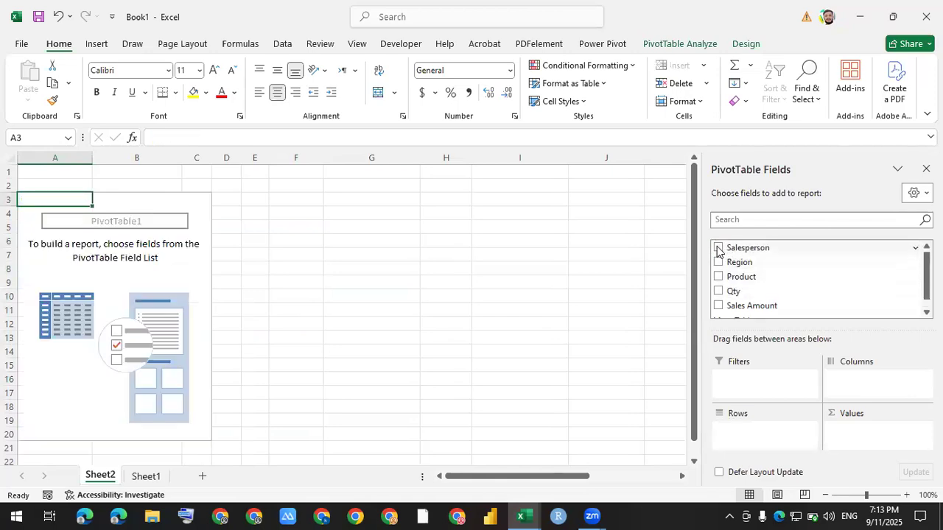
Build the PivotTable with Salesperson and Region as rows and Sales Amount as a summed value.
left_click(718, 248)
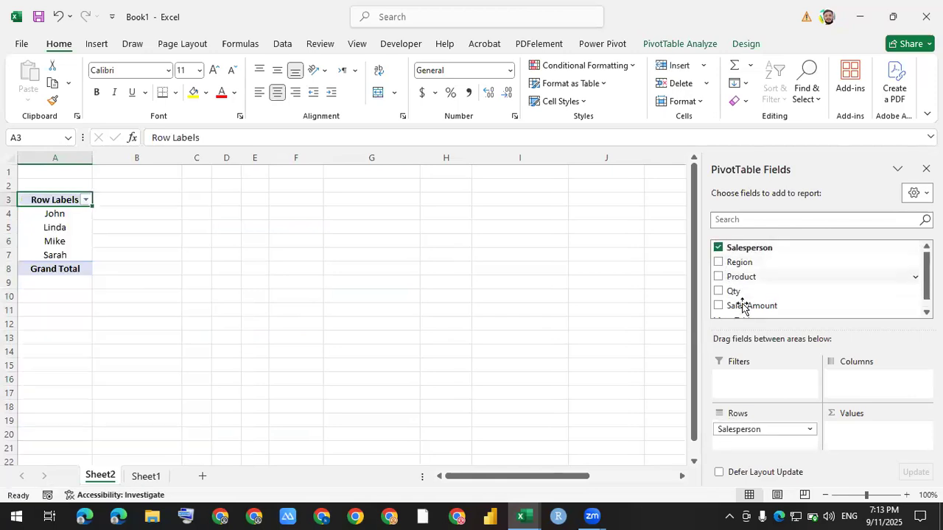
left_click(719, 262)
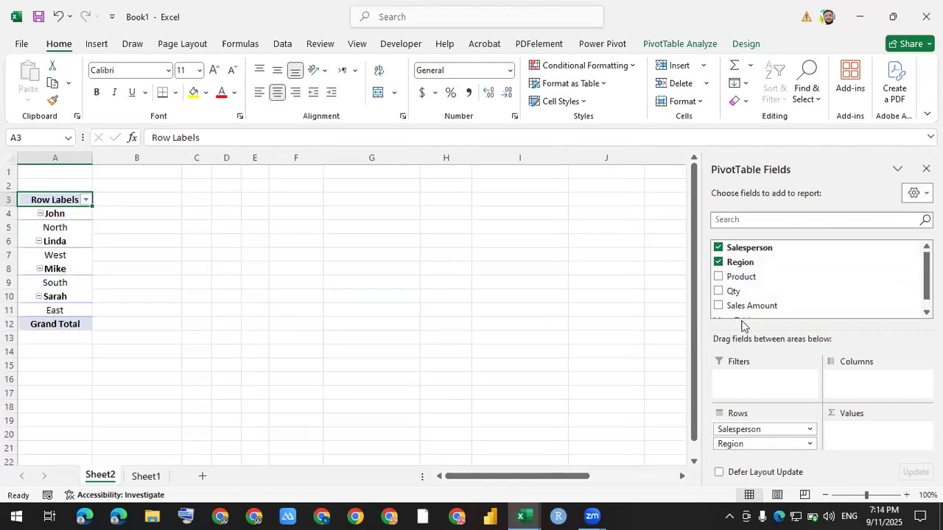
left_click(442, 347)
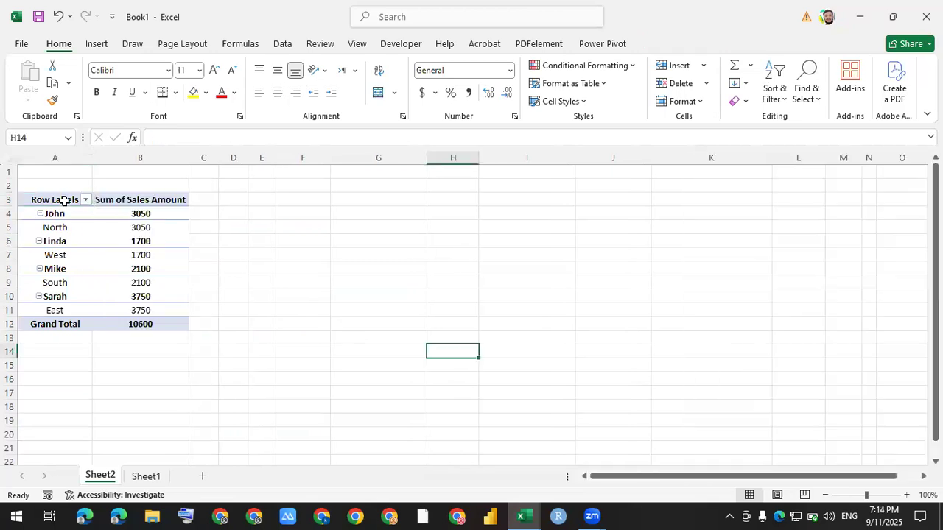
Examine the summed Sales Amount for each salesperson and region, including the grand total, across B4:B12 of the PivotTable.
left_click(57, 210)
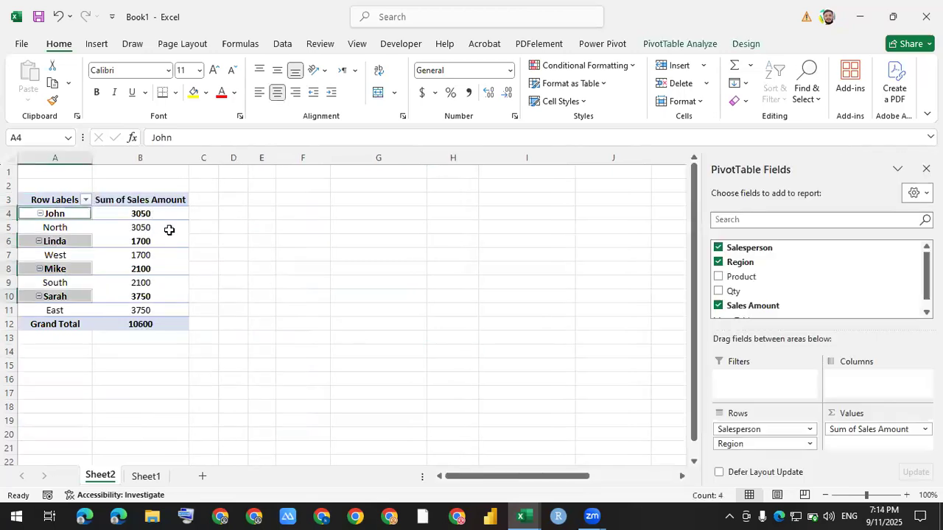
key("Right")
left_click(56, 230)
left_click(56, 244)
left_click(134, 245)
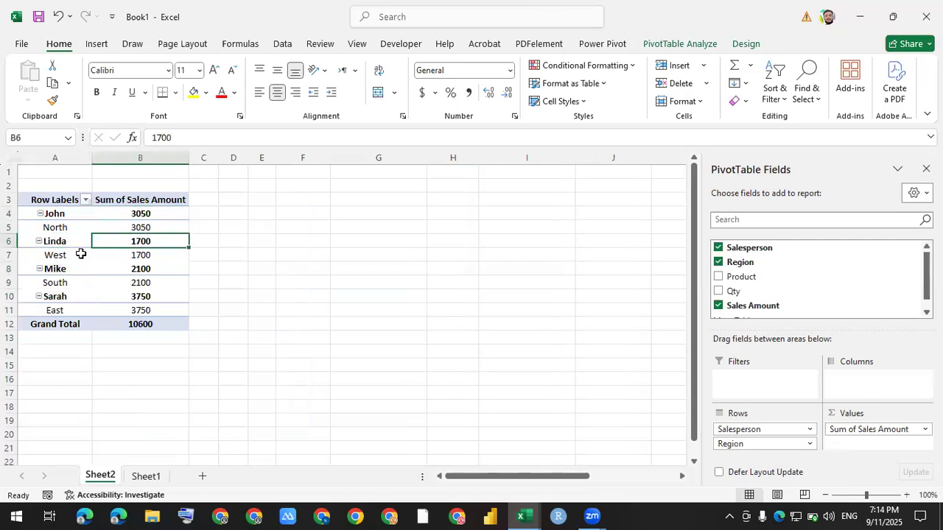
left_click(140, 254)
left_click(59, 269)
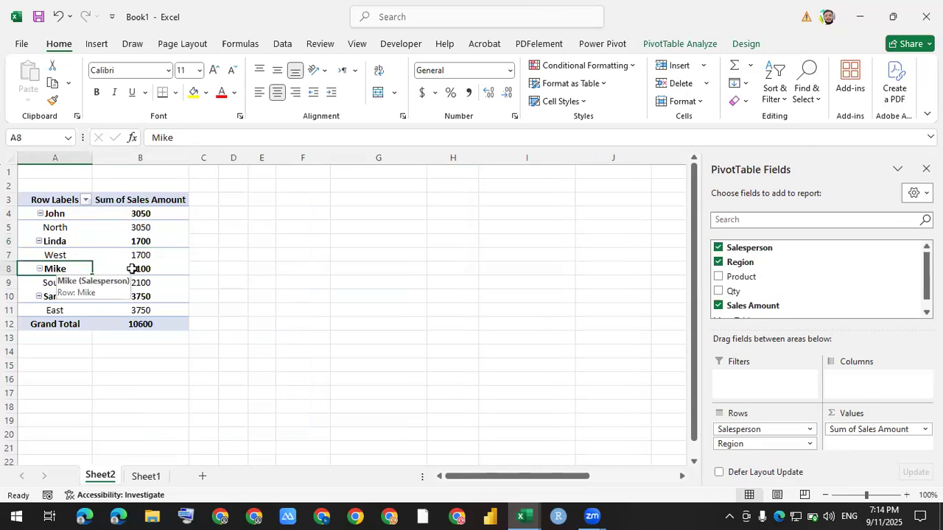
left_click(87, 298)
left_click(151, 297)
left_click(159, 324)
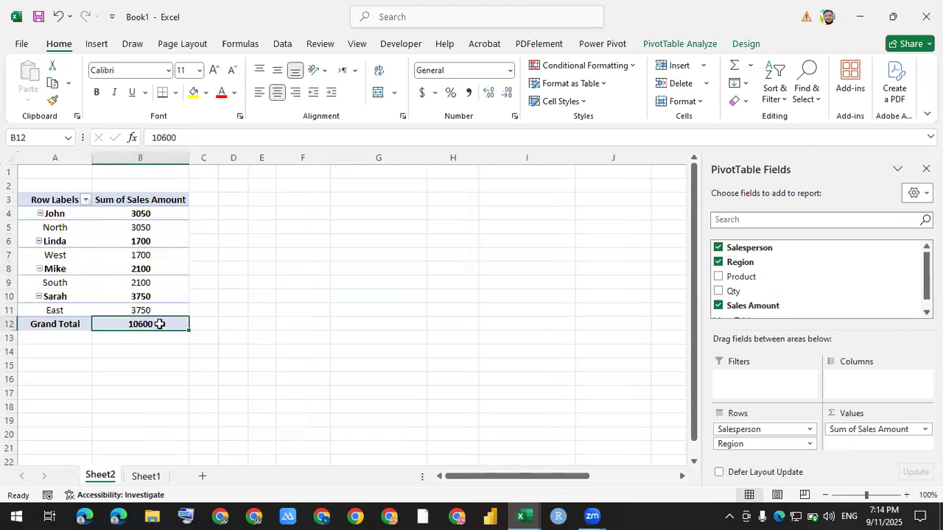
left_click(139, 212)
key("ctrl+shift+Down")
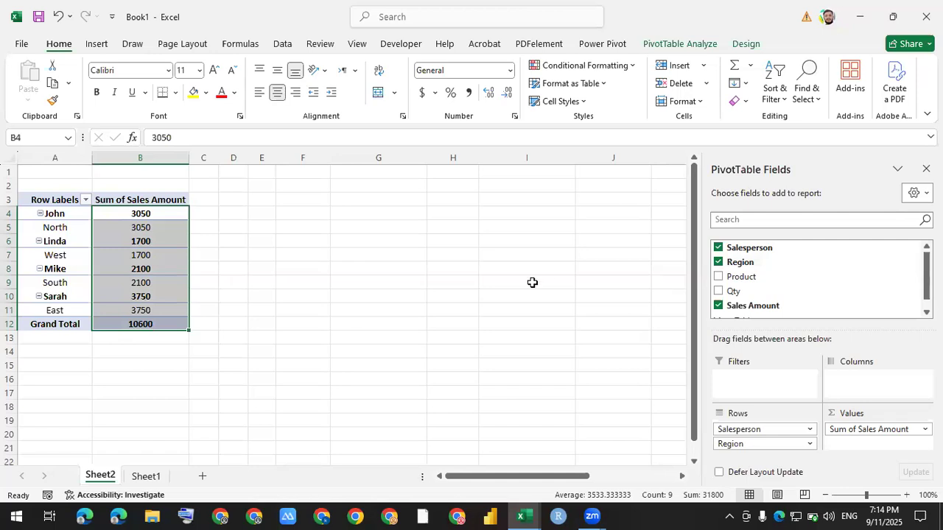
Leave Book1 for the Assignment workbook and review its Intro and Formulas sheets, ending on Intro.
left_click(38, 16)
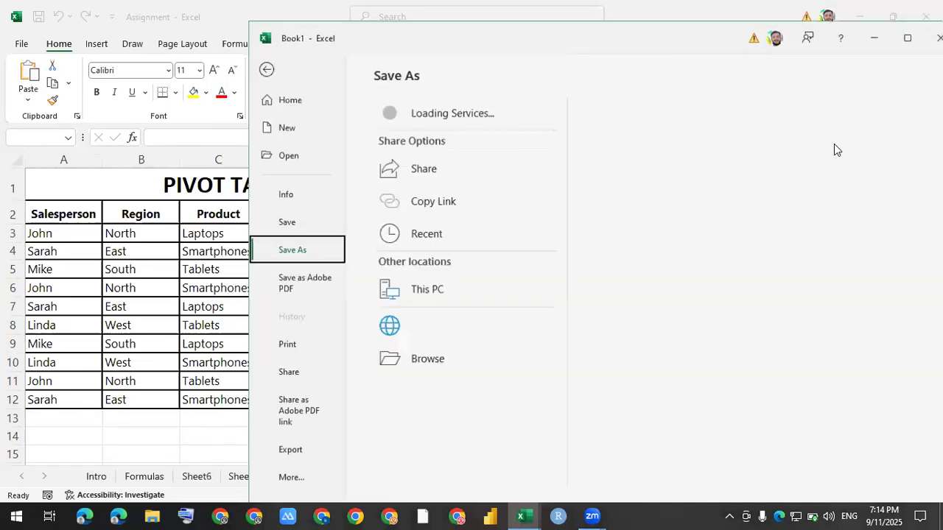
left_click(522, 21)
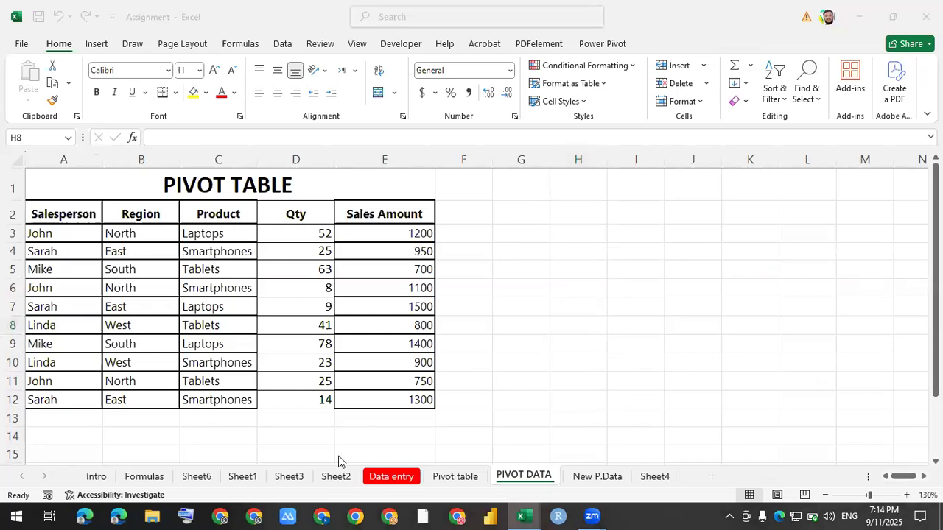
left_click(95, 479)
left_click(97, 477)
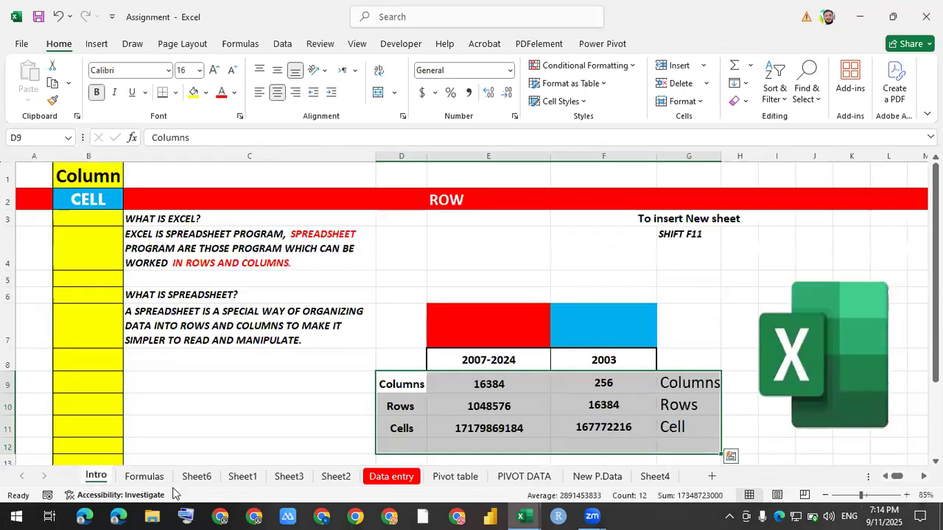
left_click(153, 480)
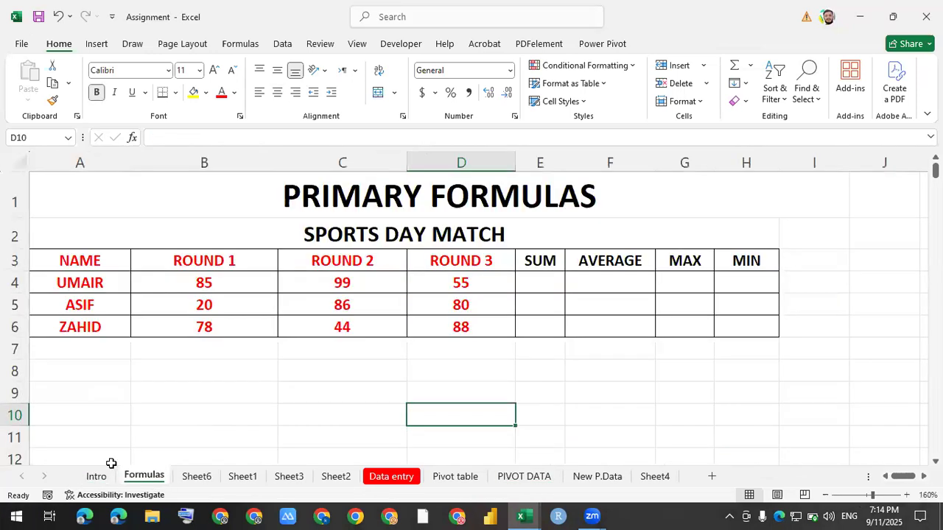
left_click(96, 479)
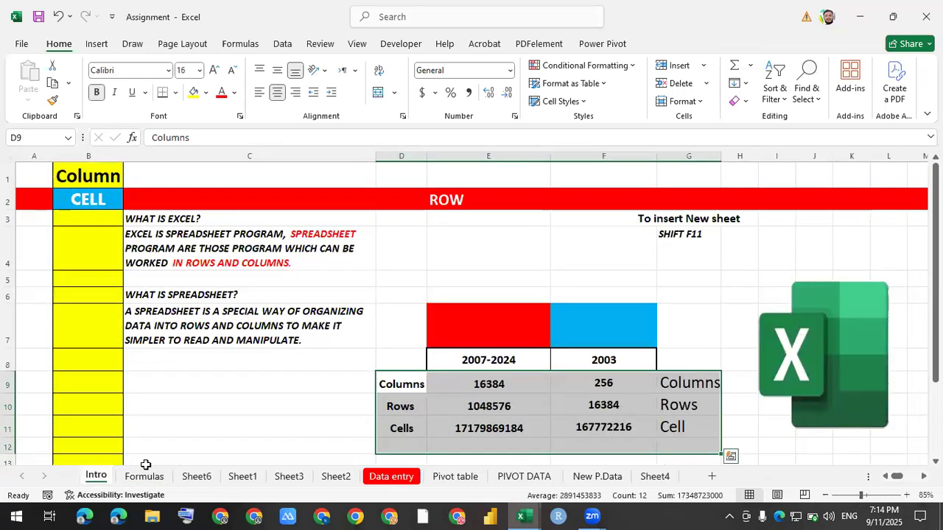